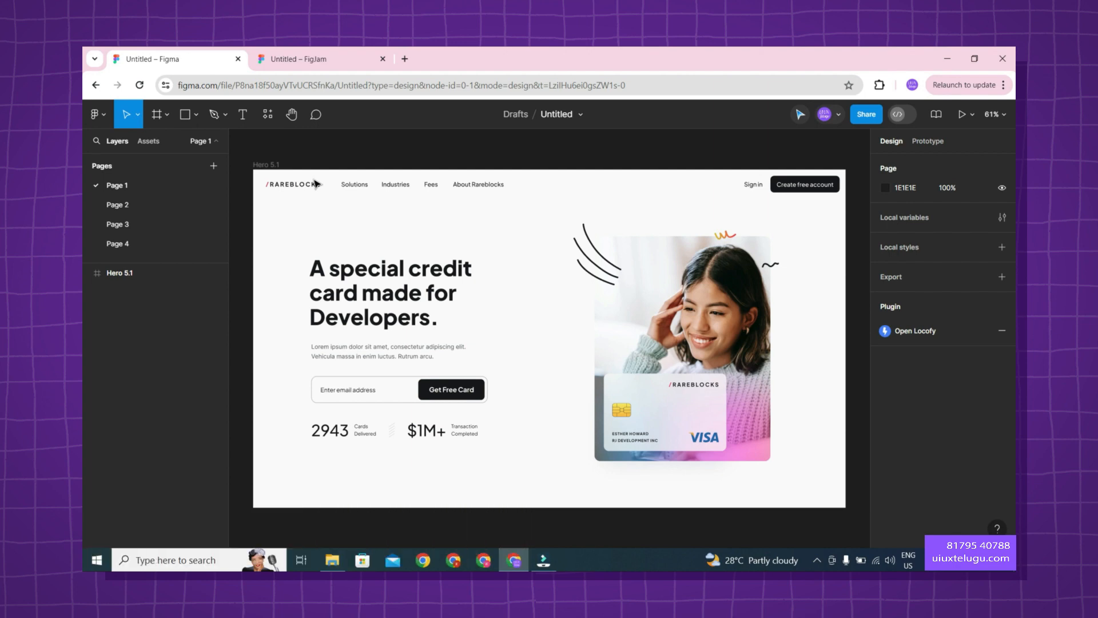
- Open the resources browser and look through its components, widgets and plugins
key(F11)
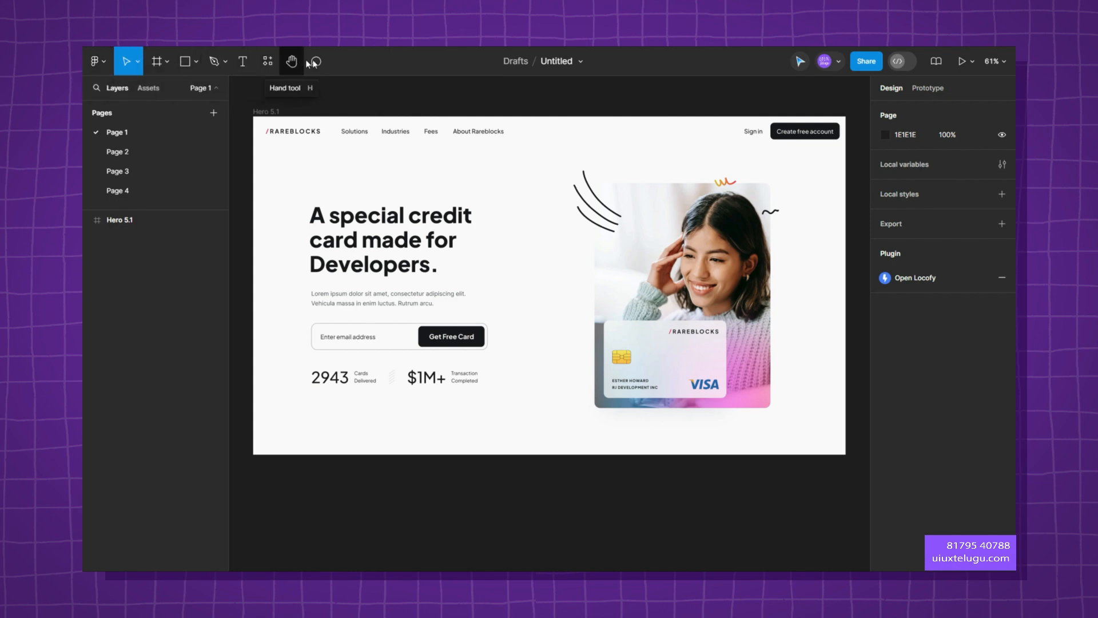
click(268, 61)
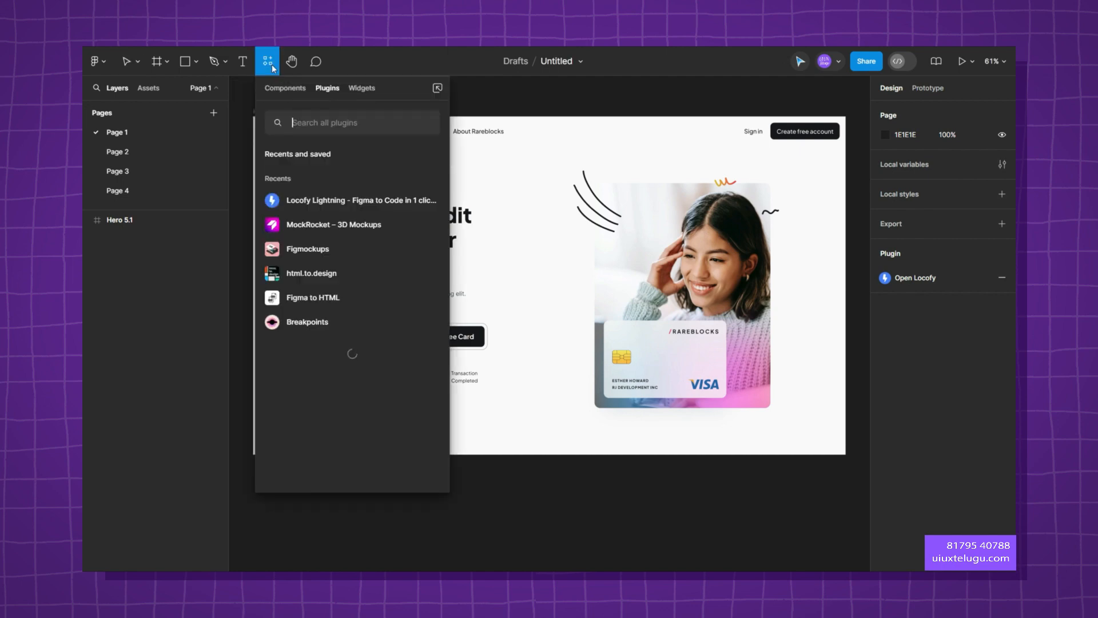
click(285, 89)
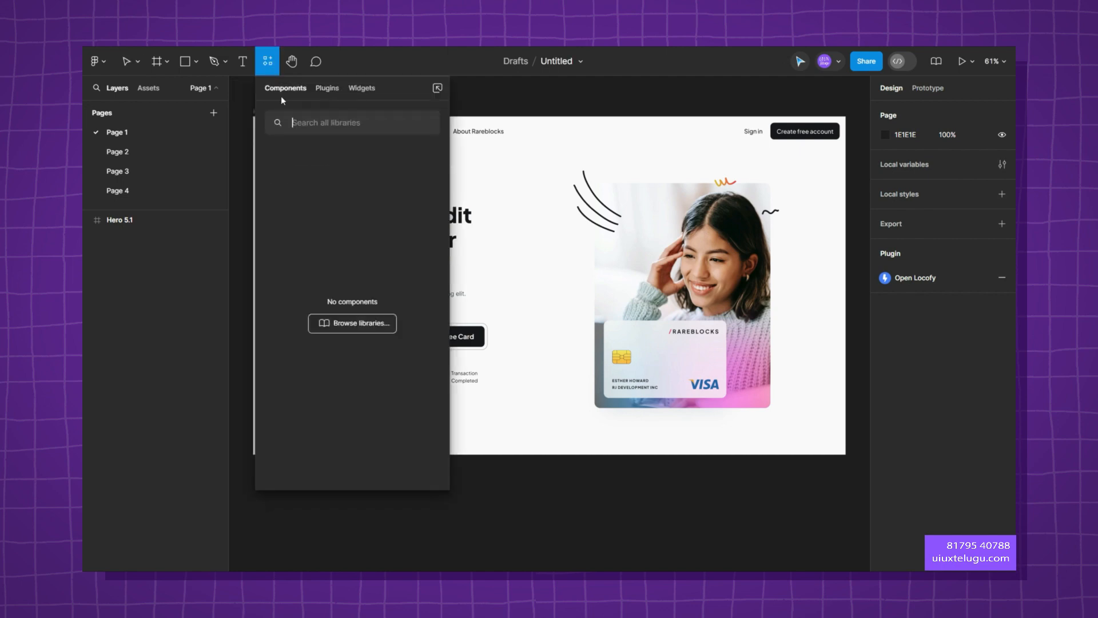
click(361, 89)
click(332, 94)
click(362, 90)
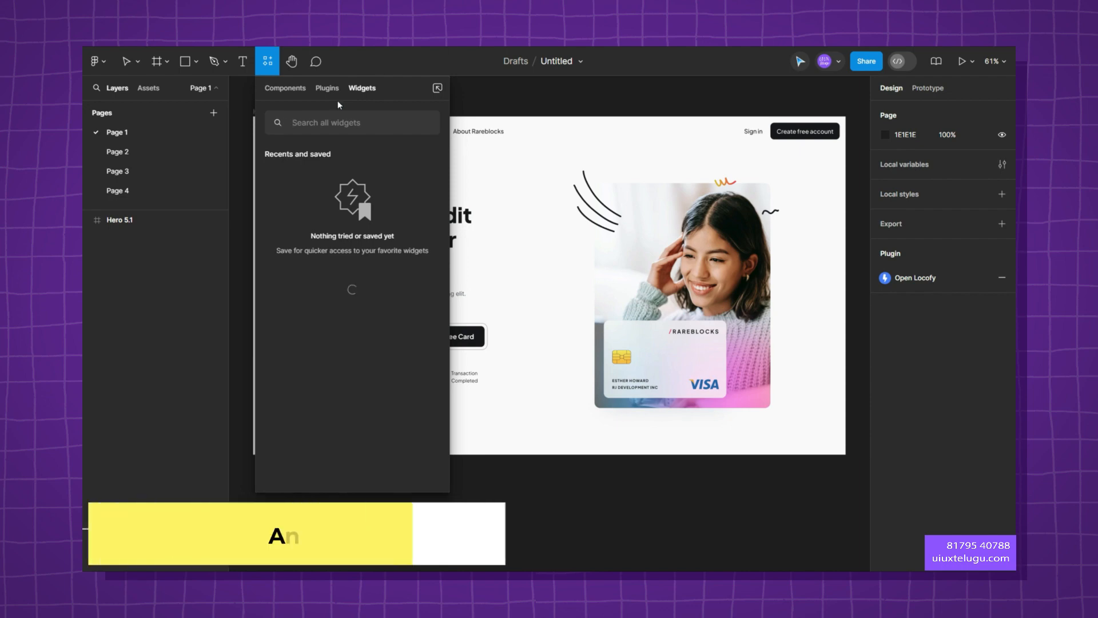
click(329, 88)
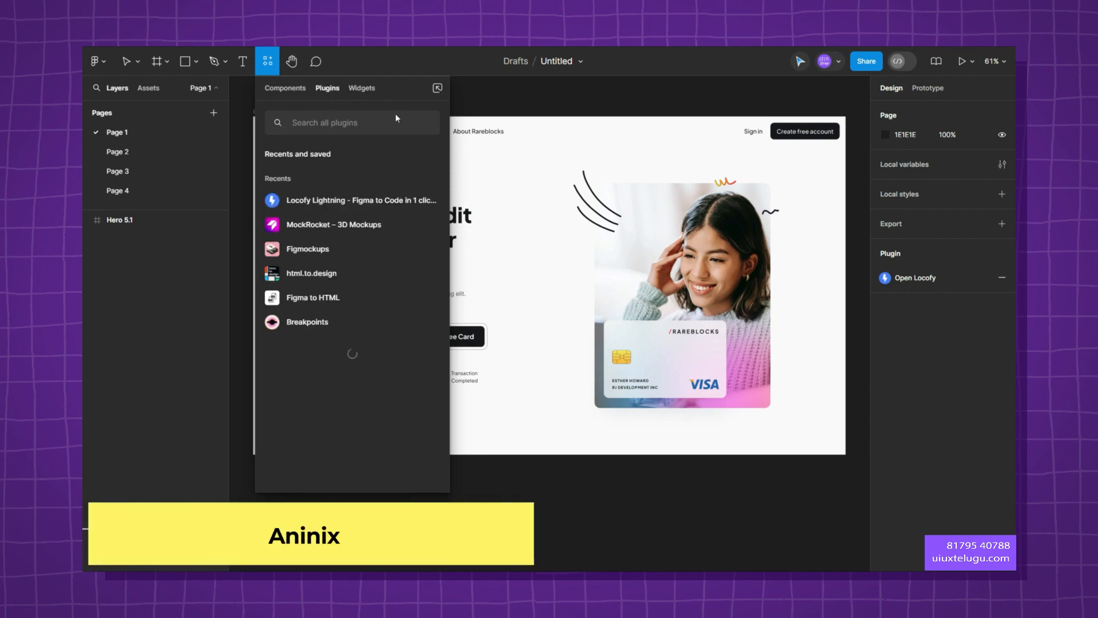
- Search all plugins for "aninix"
text(anunuix)
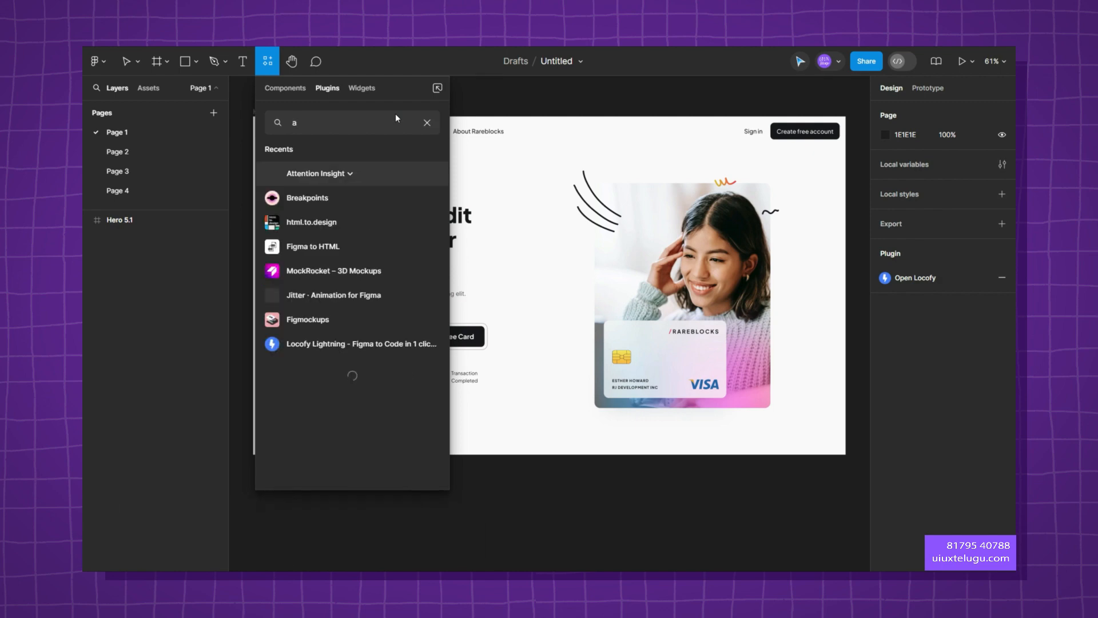
key(BackSpace)
key(BackSpace)
key(BackSpace)
key(BackSpace)
key(BackSpace)
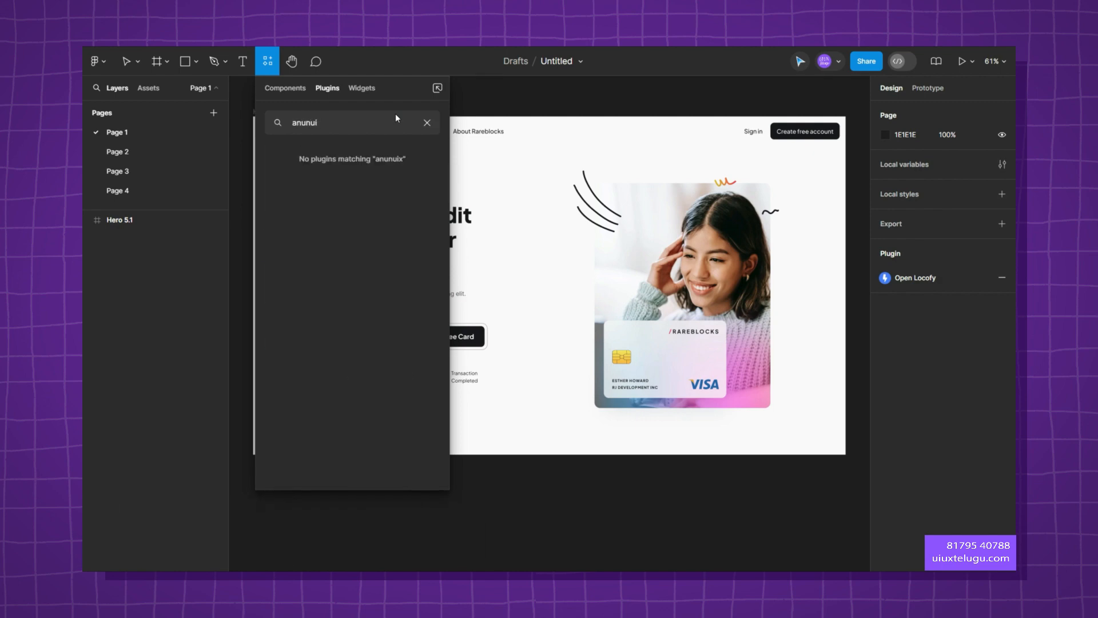
text(inix)
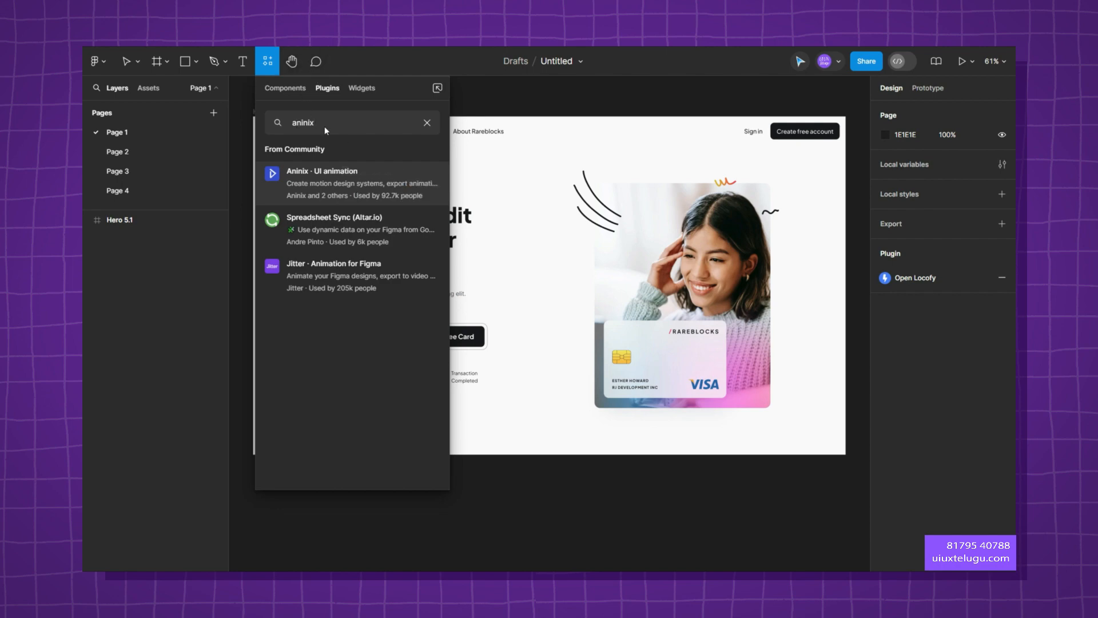
- Replace the plugin search with "unsplash", and clear the search again
key(BackSpace)
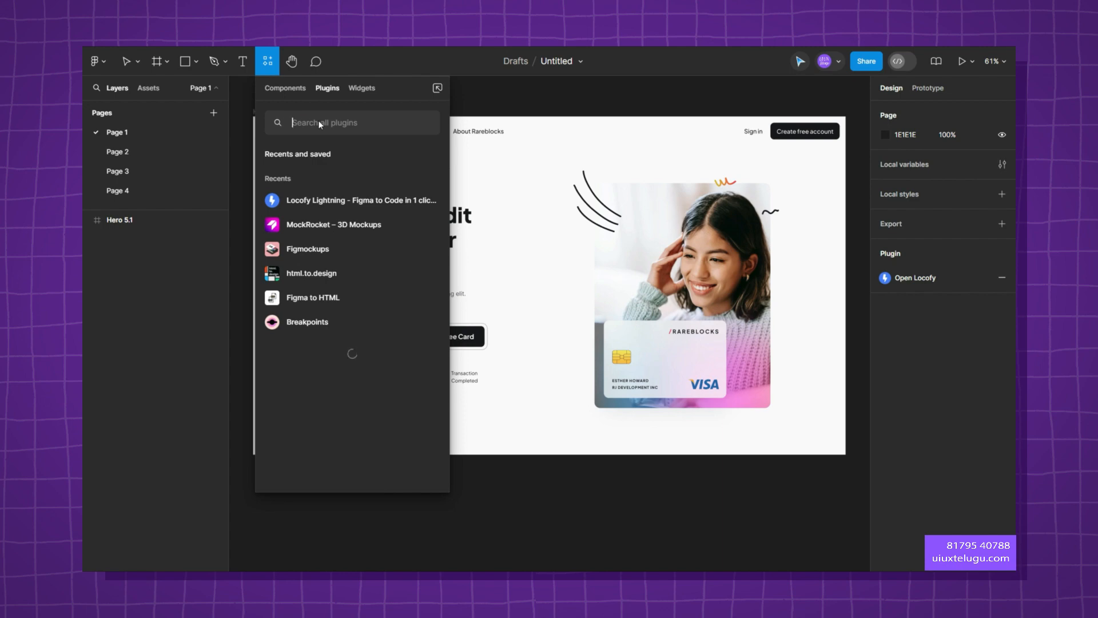
text(unsplash)
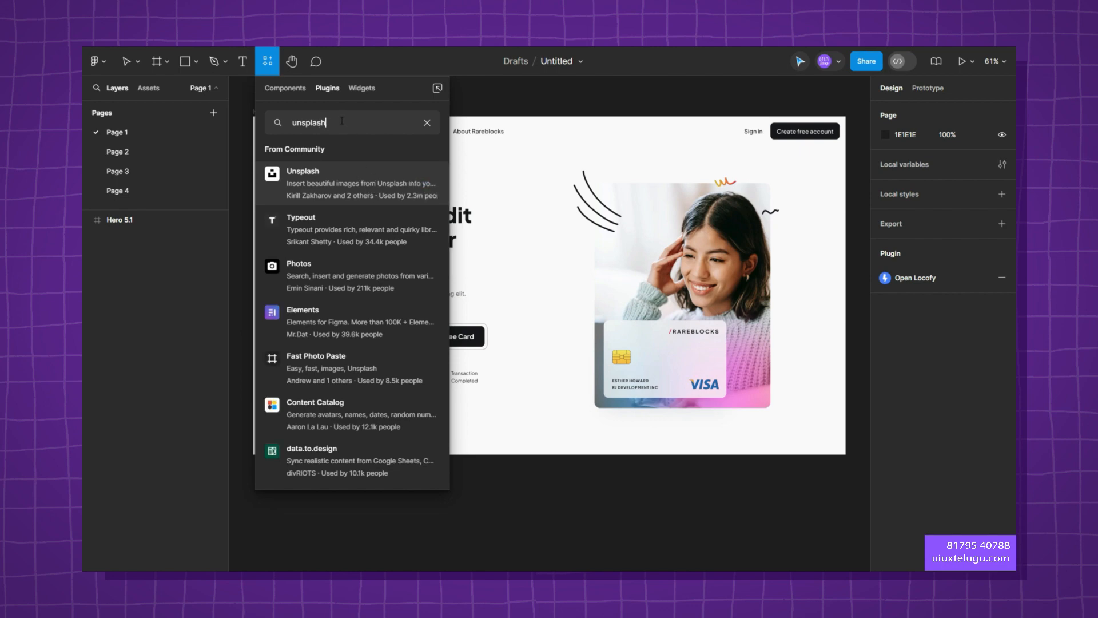
key(ctrl+a)
key(BackSpace)
- Find the Aninix - UI animation plugin by searching for "aninix", and run its Editor option
text(a)
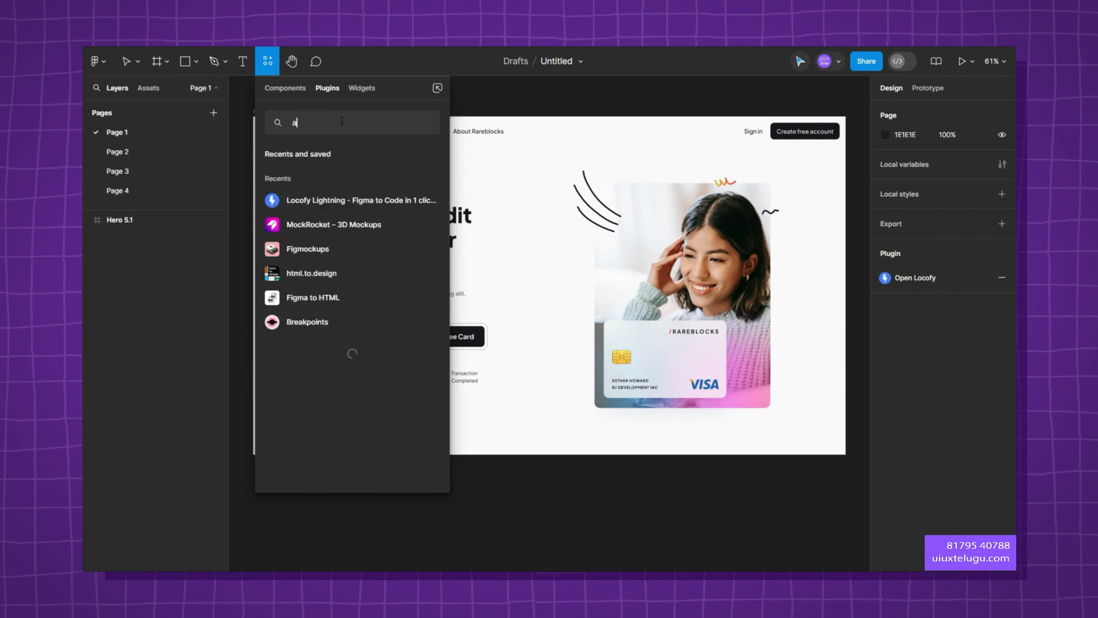
text(nimix)
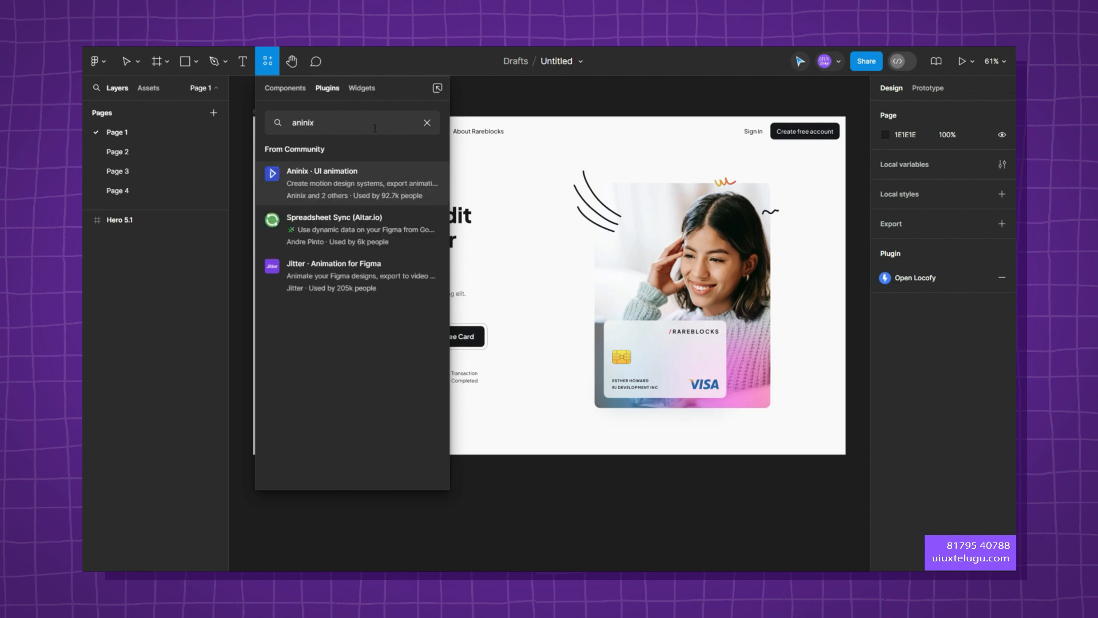
mouse_move(360, 169)
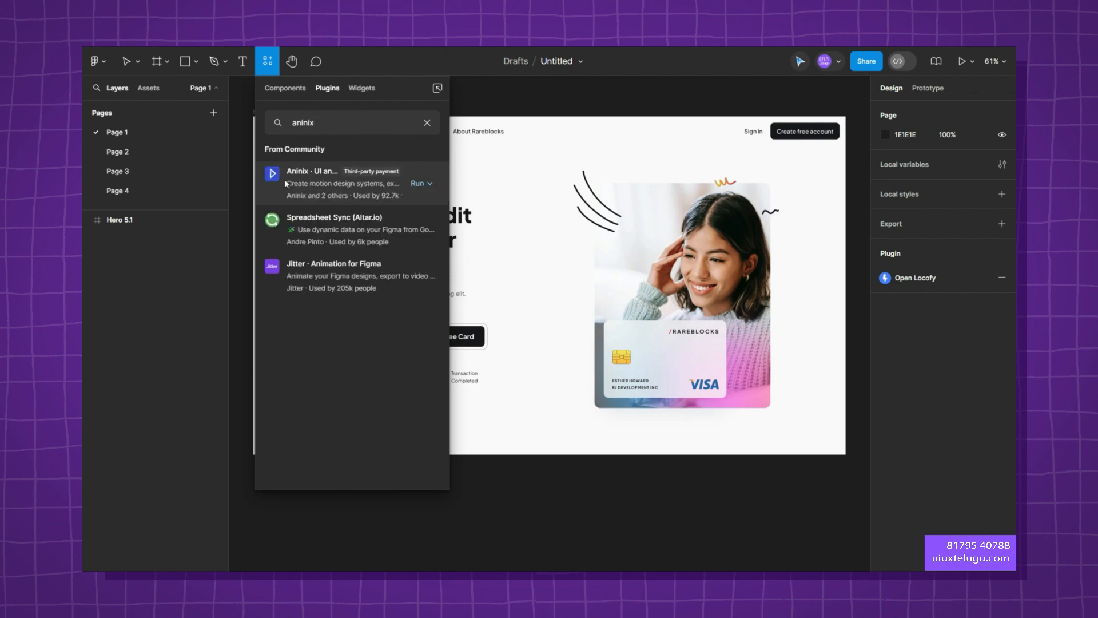
click(426, 184)
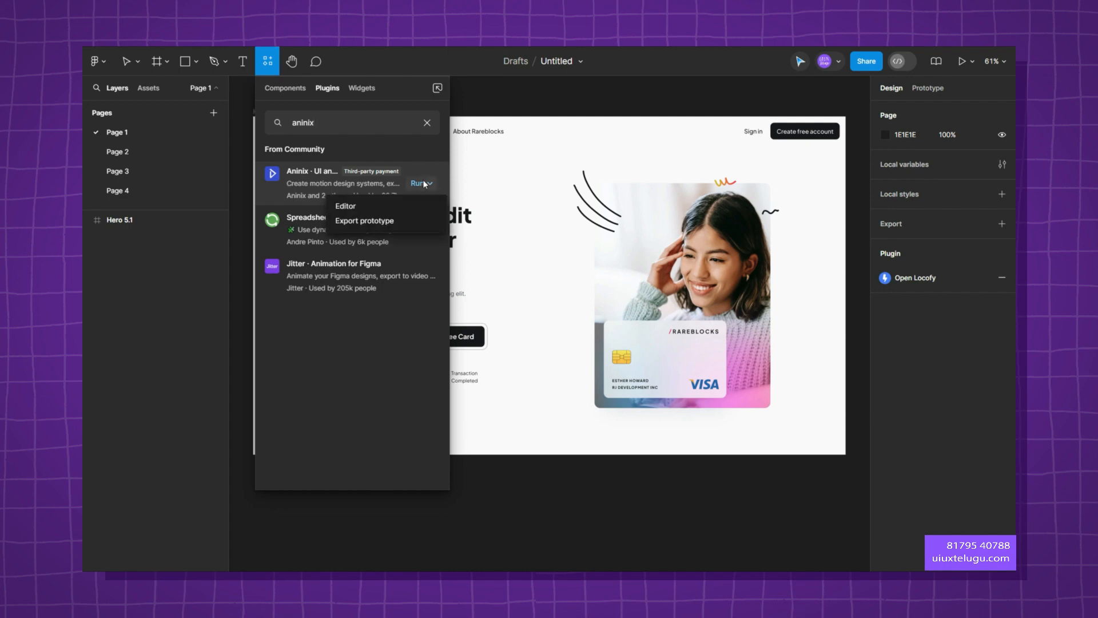
click(383, 209)
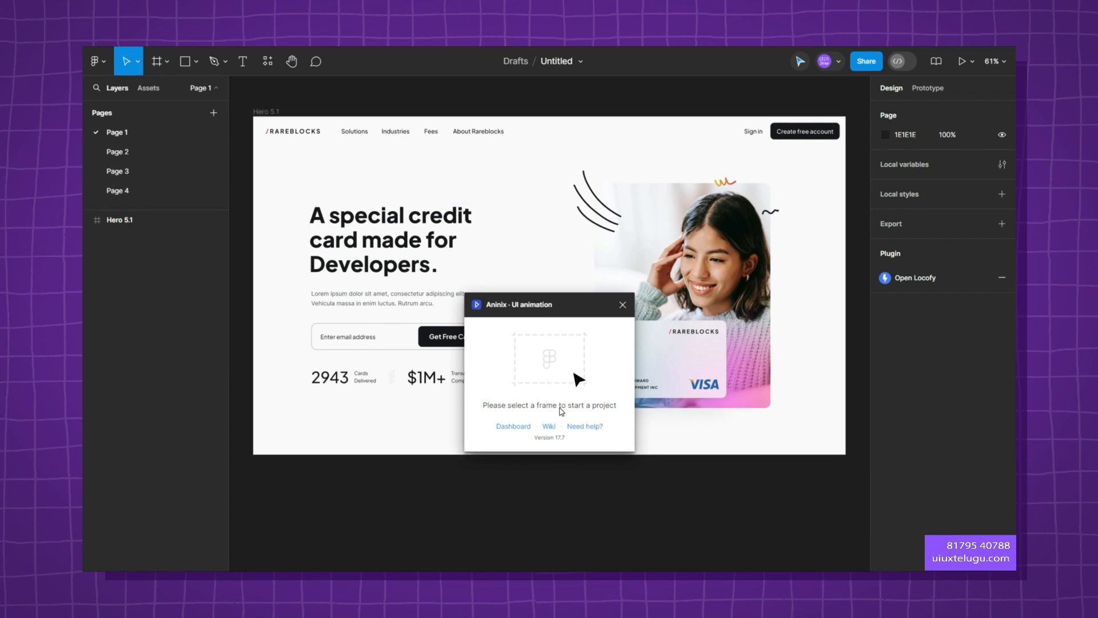
- Create a new Aninix project from the Hero 5.1 frame and open it in the Aninix editor
click(140, 226)
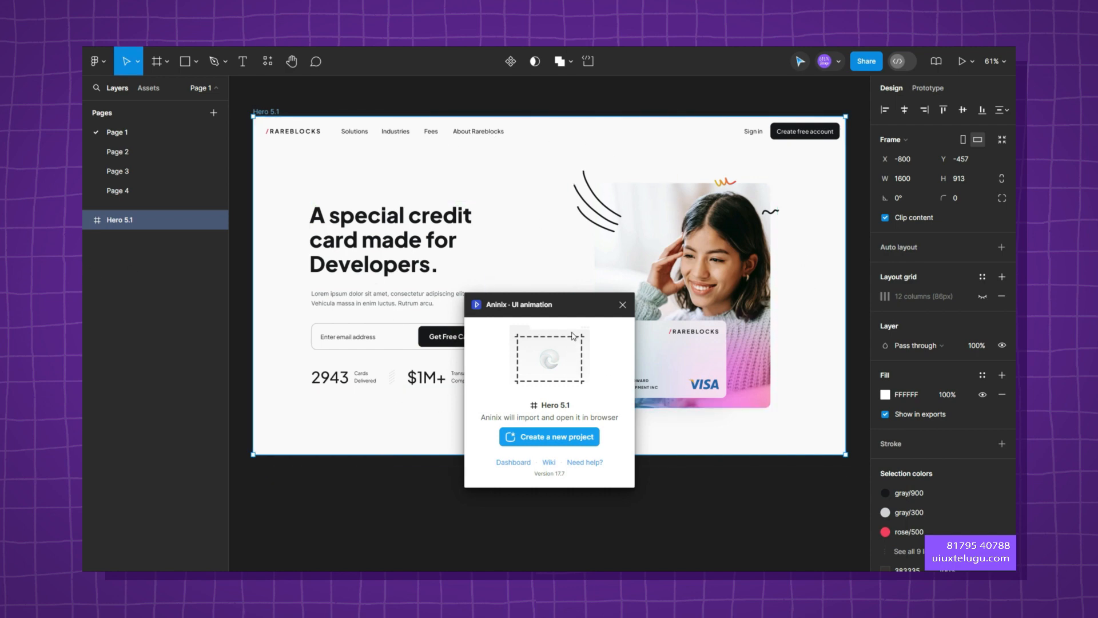
click(568, 443)
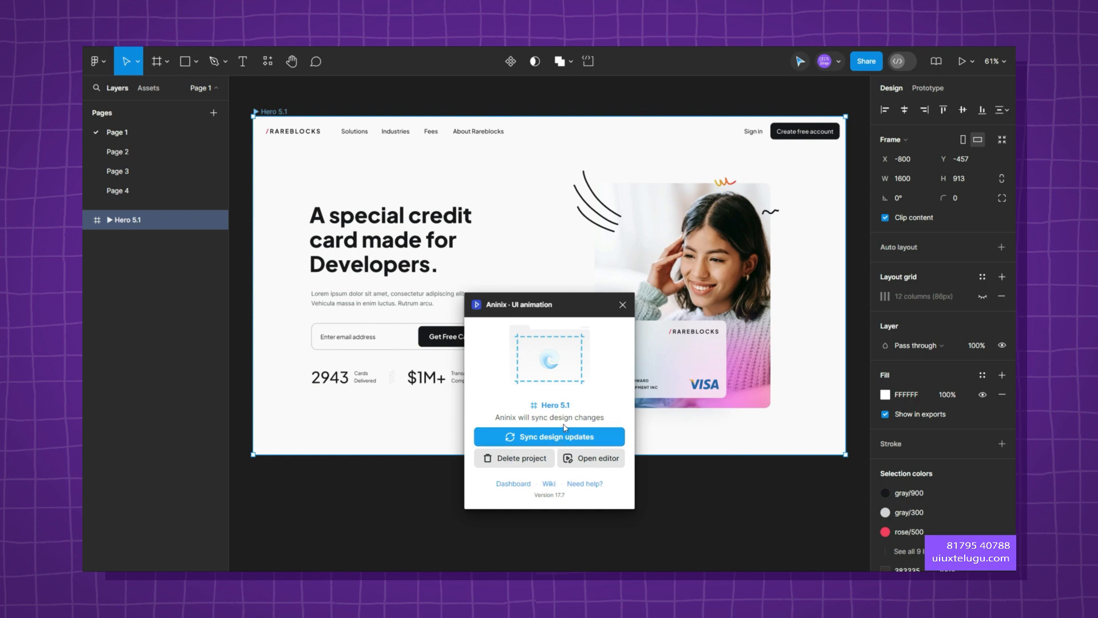
click(570, 441)
click(595, 457)
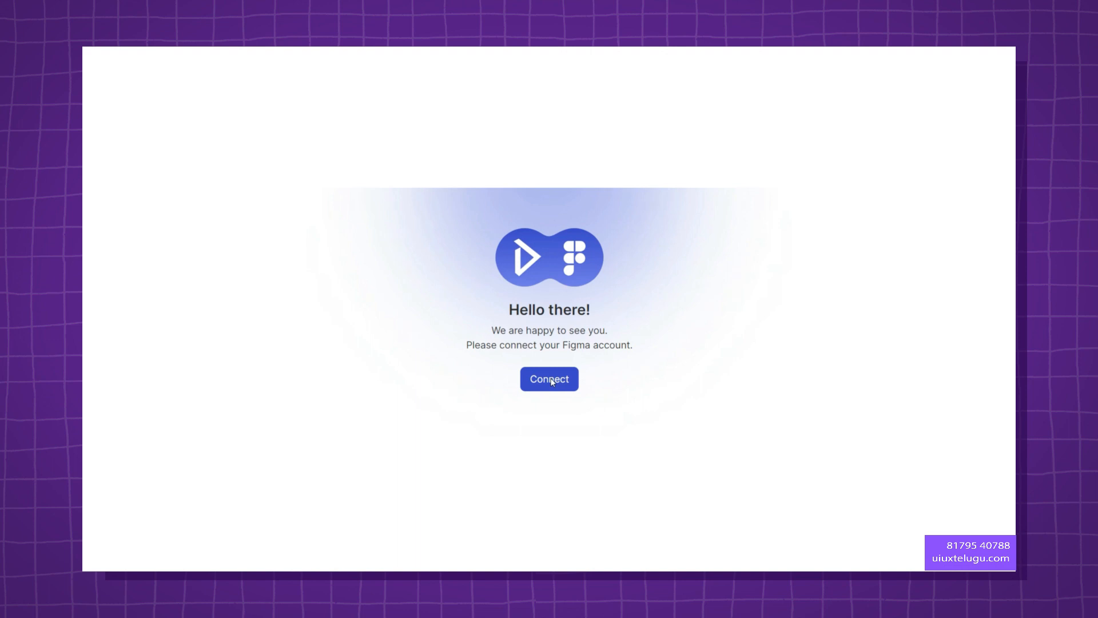
- Connect the Figma account to Aninix and allow the requested access
click(551, 380)
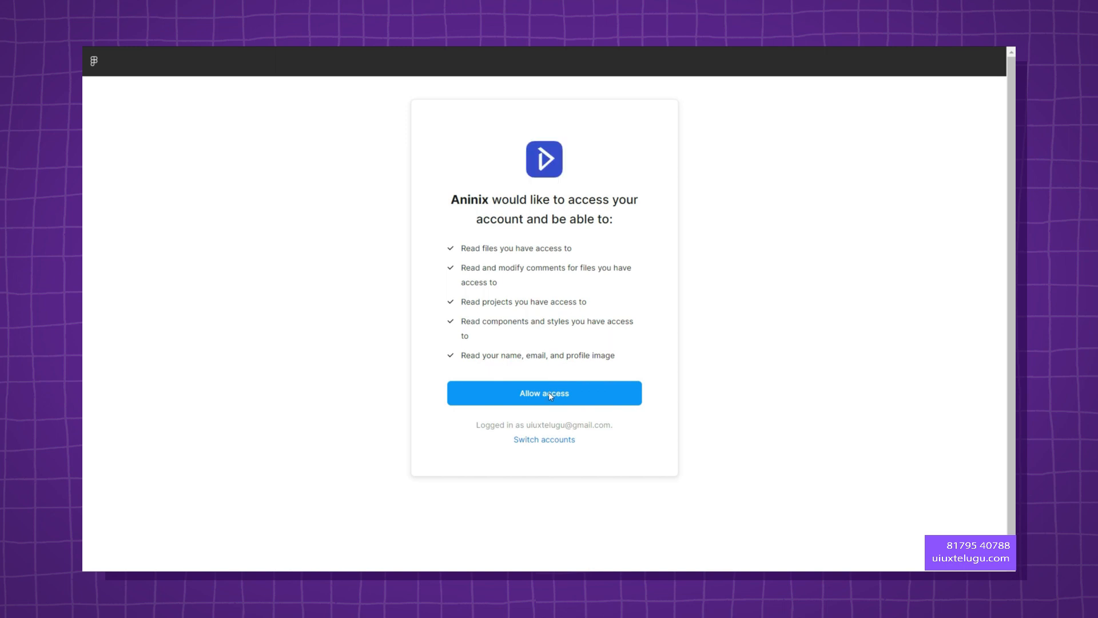
click(549, 394)
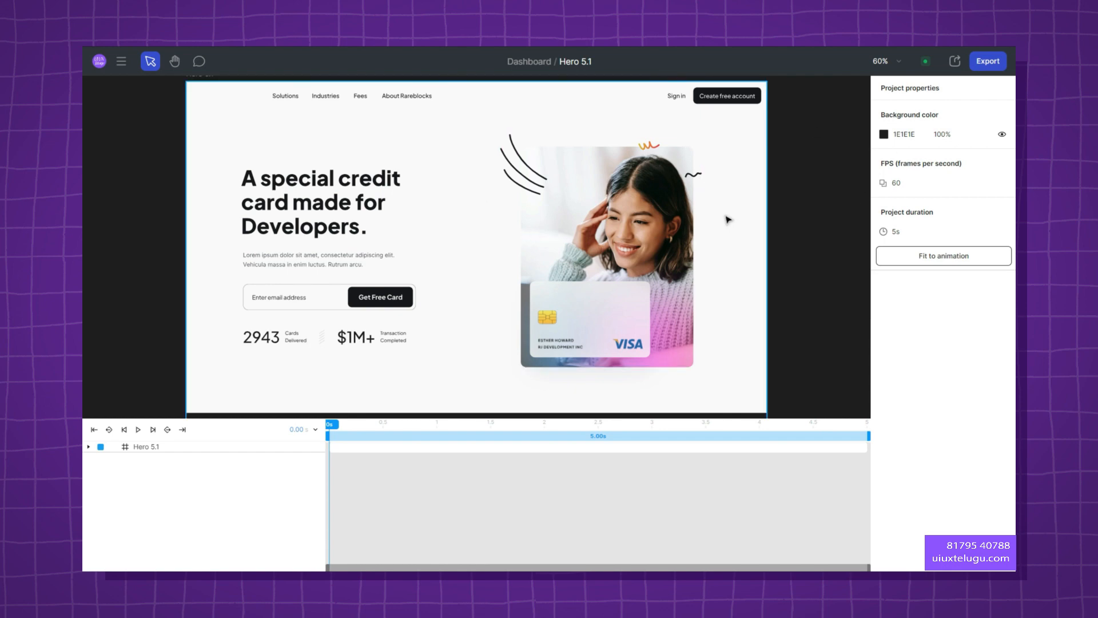
- Apply the preset that fades and slides in from the left to the "A special credit card made for Developers." headline
scroll(736, 216, down, 3)
scroll(736, 216, up, 2)
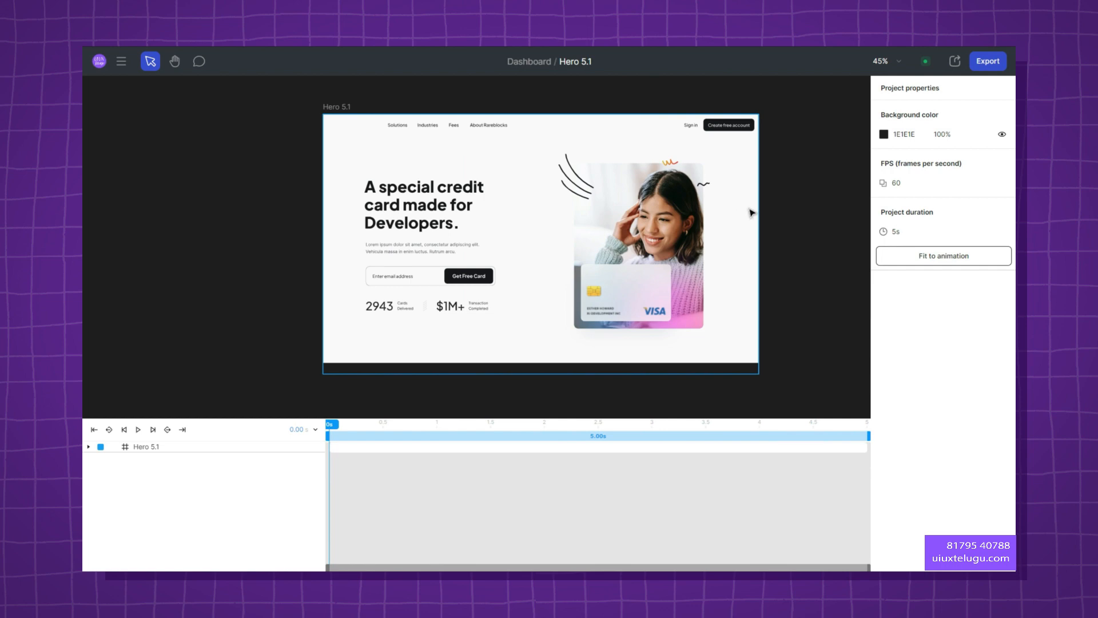
scroll(743, 199, up, 2)
scroll(741, 197, down, 3)
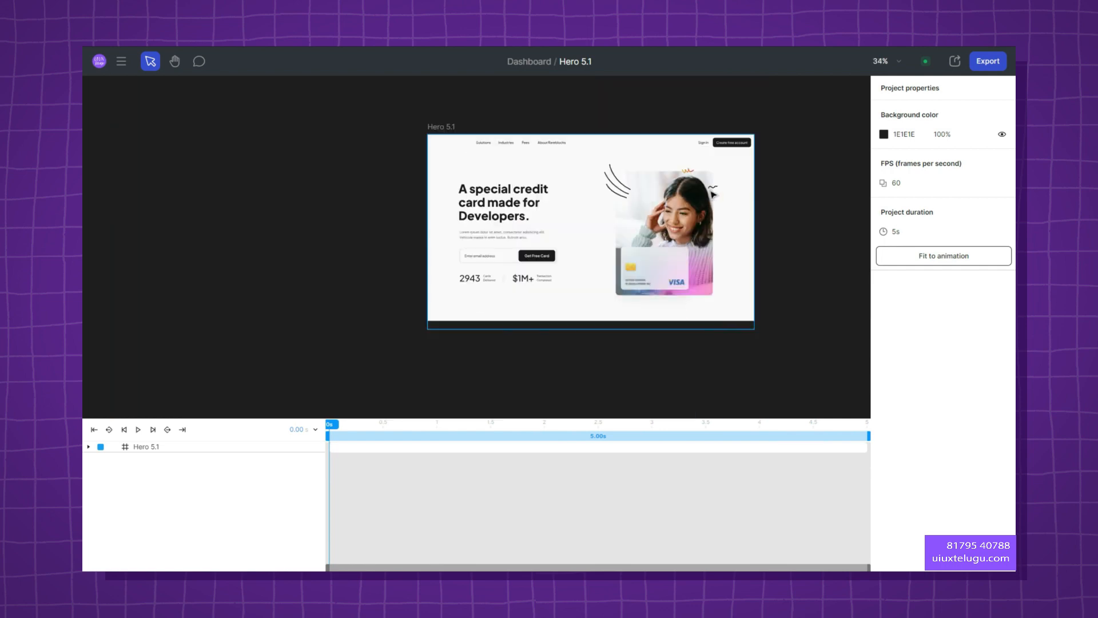
click(484, 215)
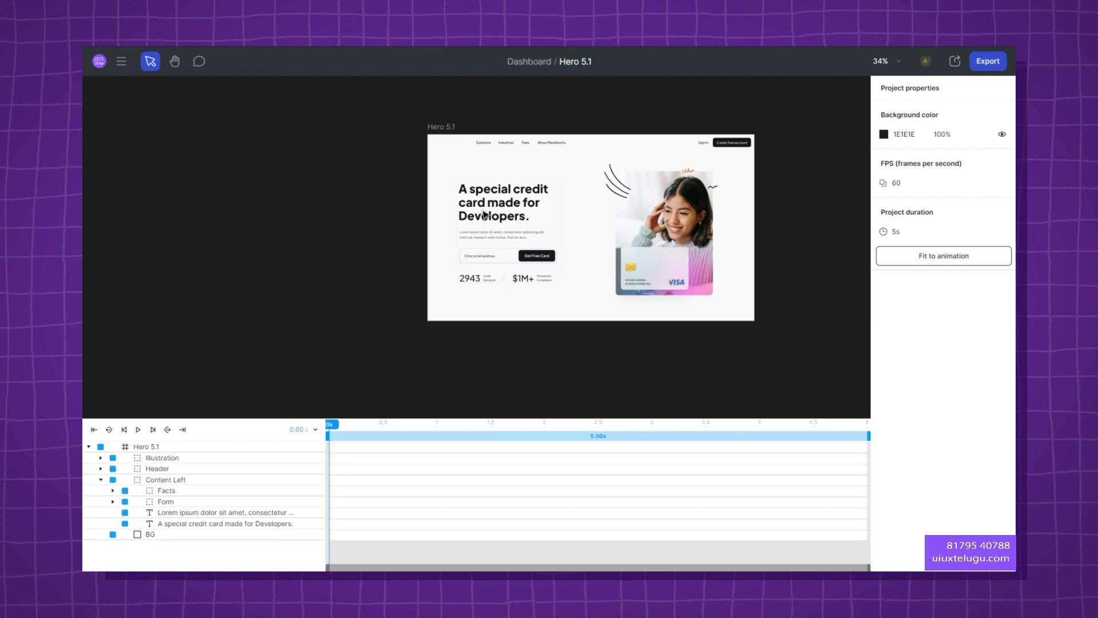
double_click(473, 217)
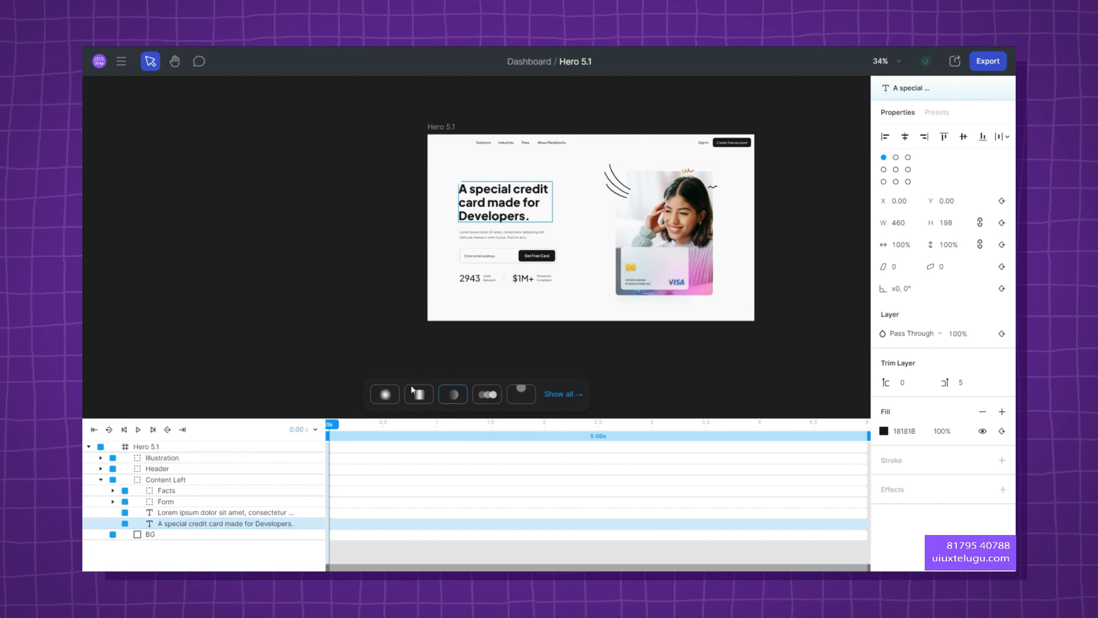
click(483, 394)
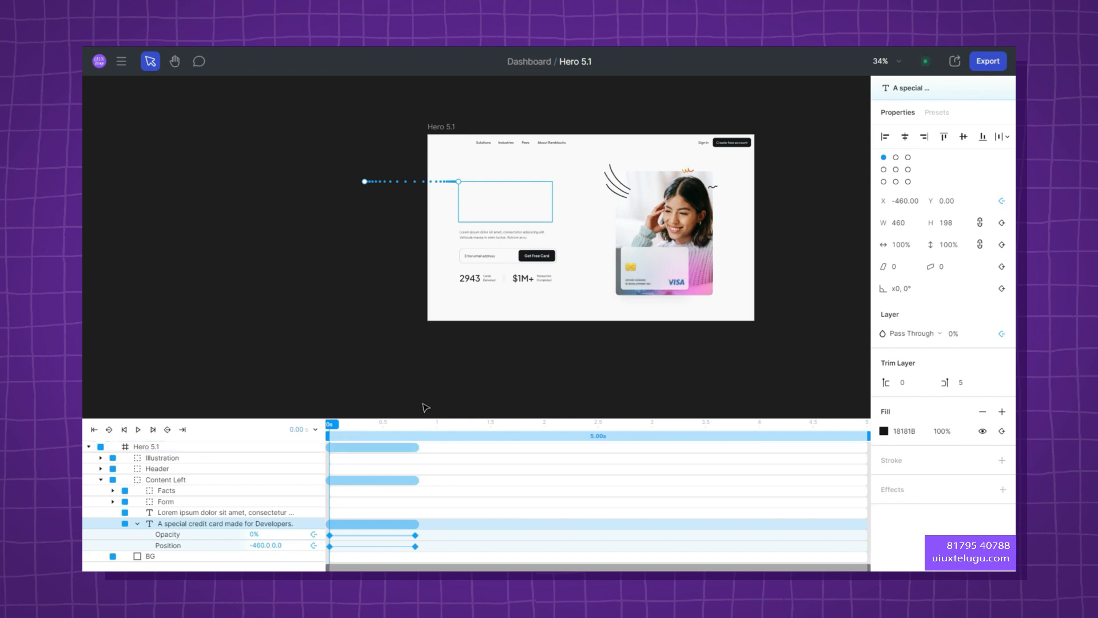
- Play the headline animation as a preview, stop it and return the playhead to 0 s
click(138, 429)
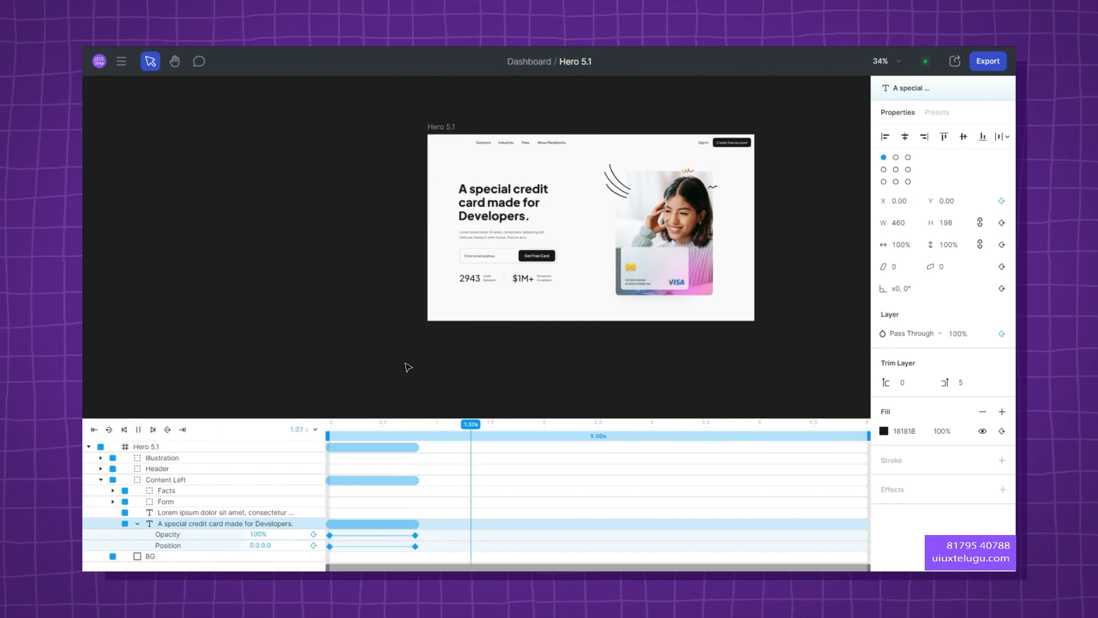
key(space)
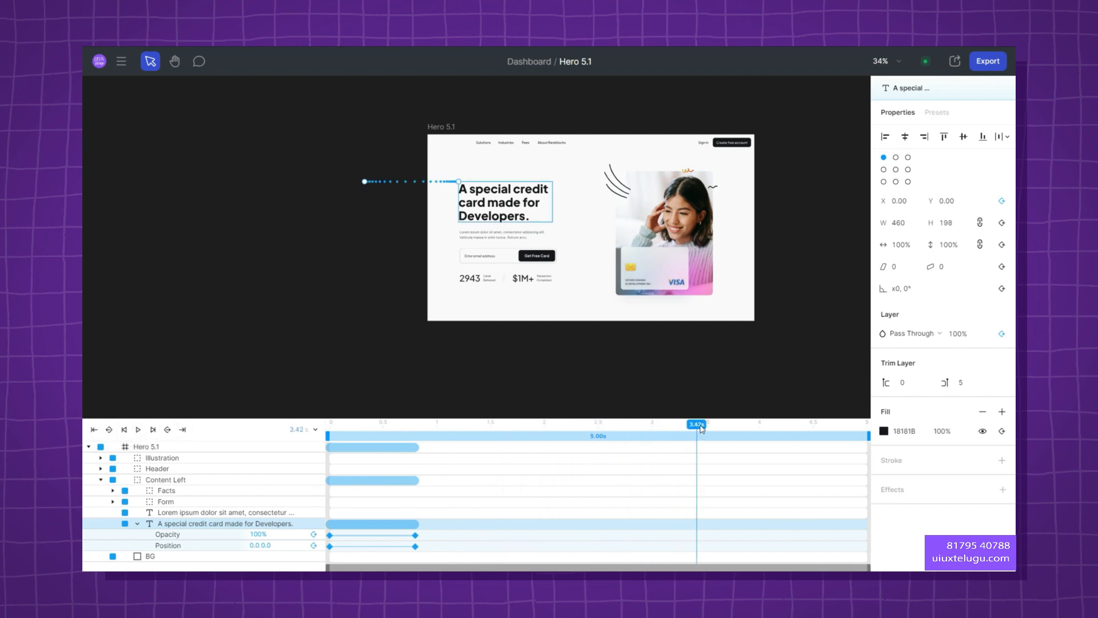
drag(703, 429, 205, 410)
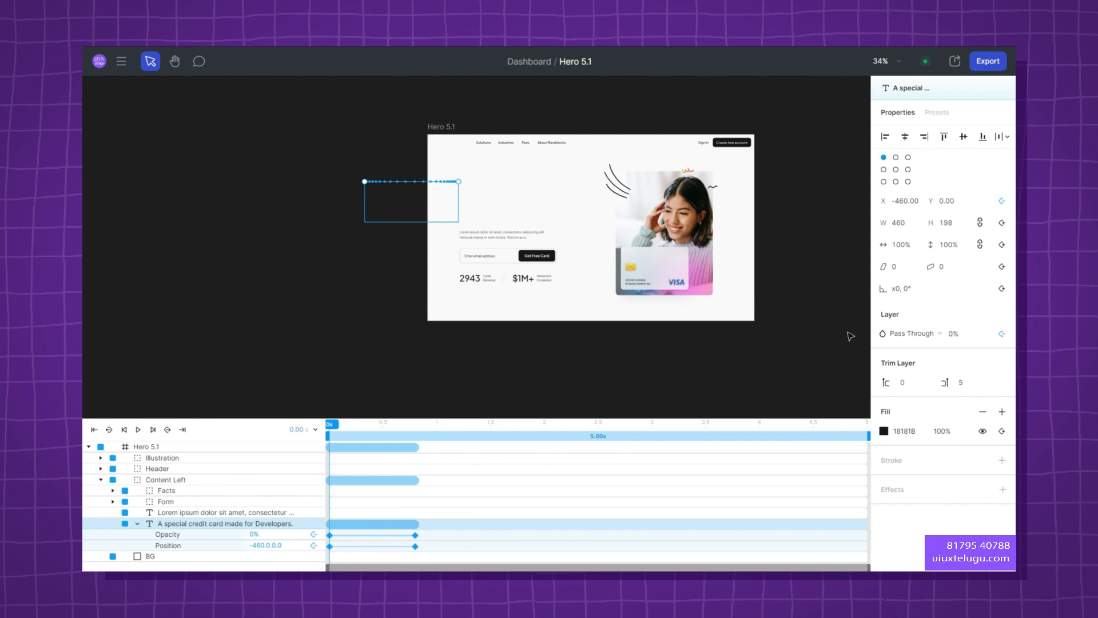
- Apply the preset that fades and slides in from below to the Illustration group, and play the animation
click(695, 229)
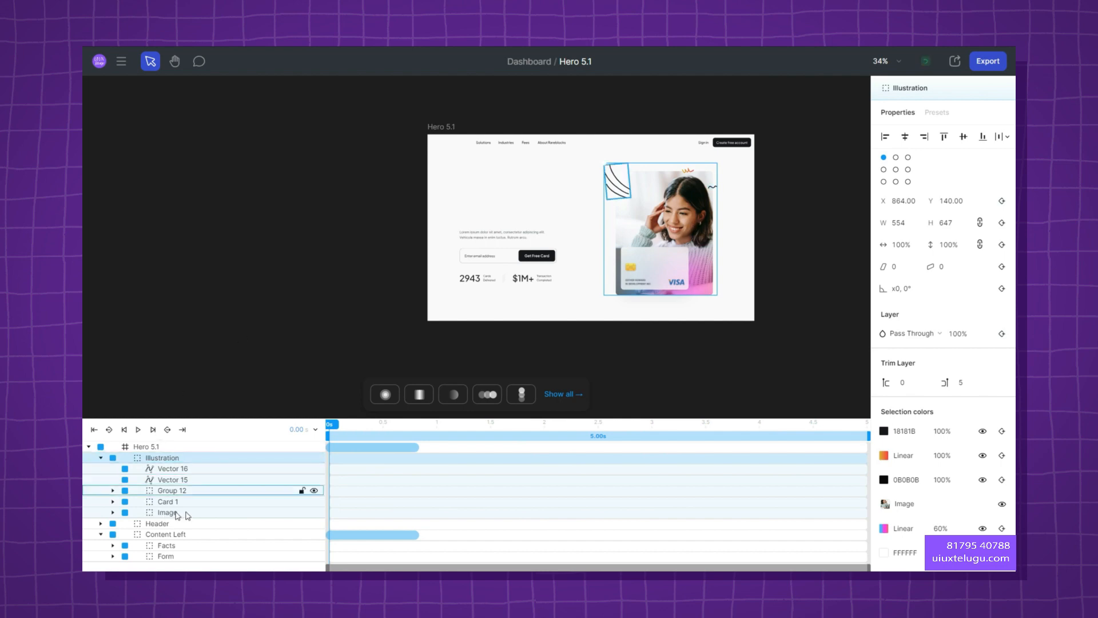
click(314, 458)
click(314, 459)
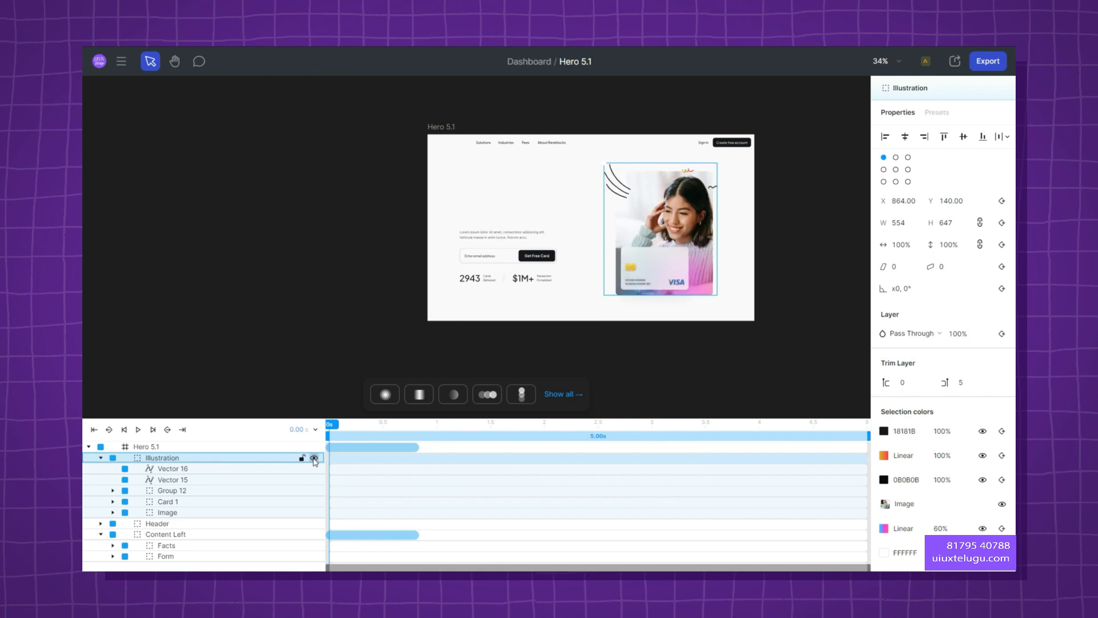
click(531, 396)
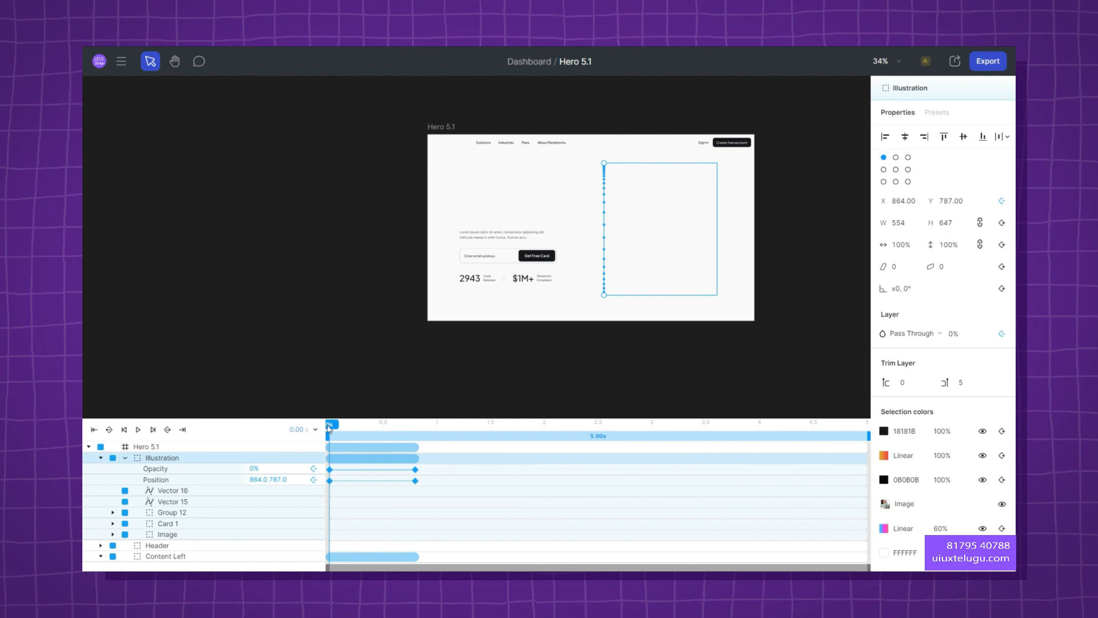
key(space)
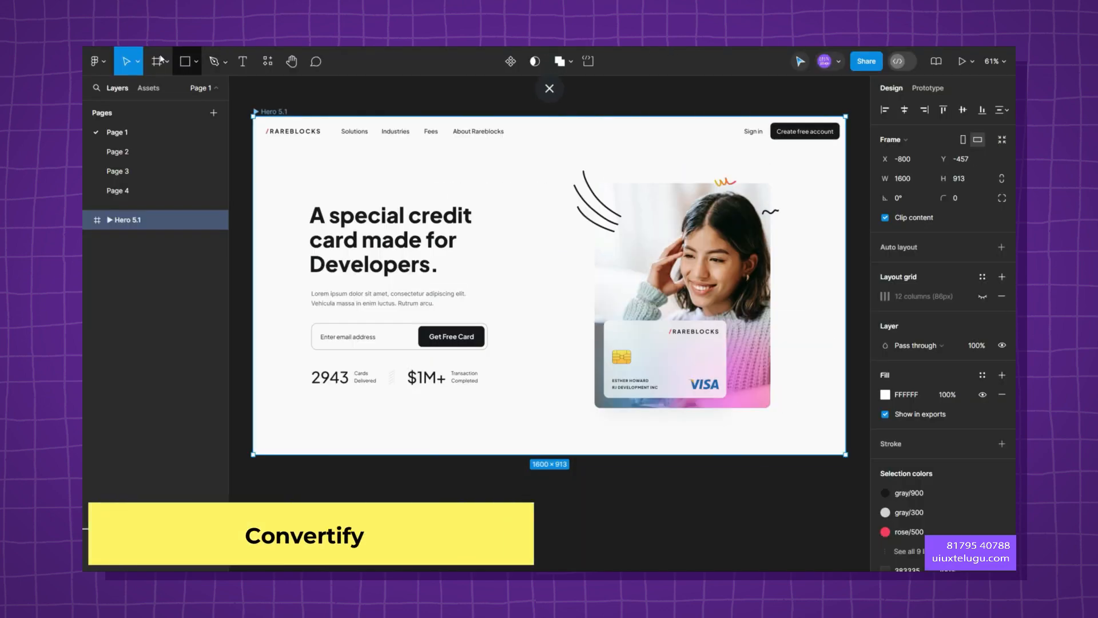
- Search the plugins for "convertify" and run Convertify Sketch/Adobe/Google with the Hero 5.1 frame selected
click(267, 61)
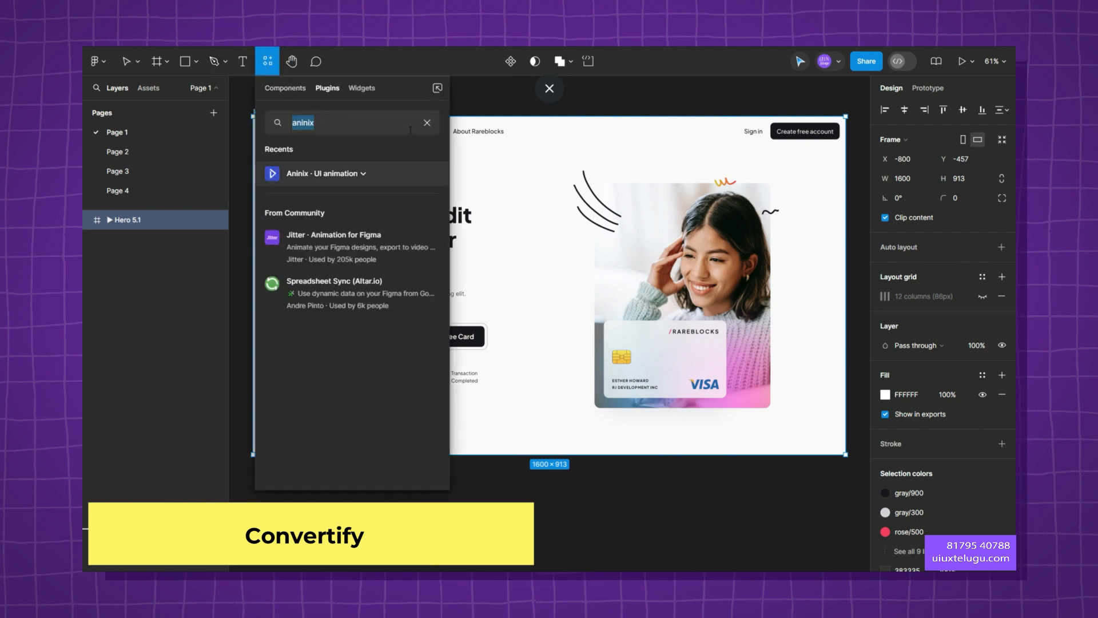
click(427, 123)
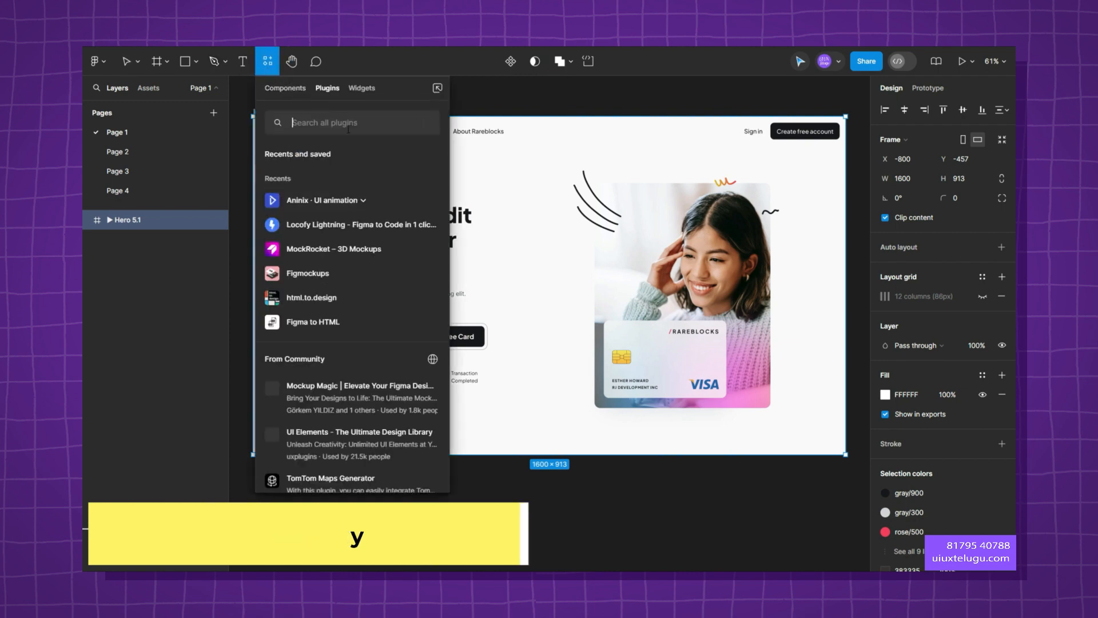
text(con)
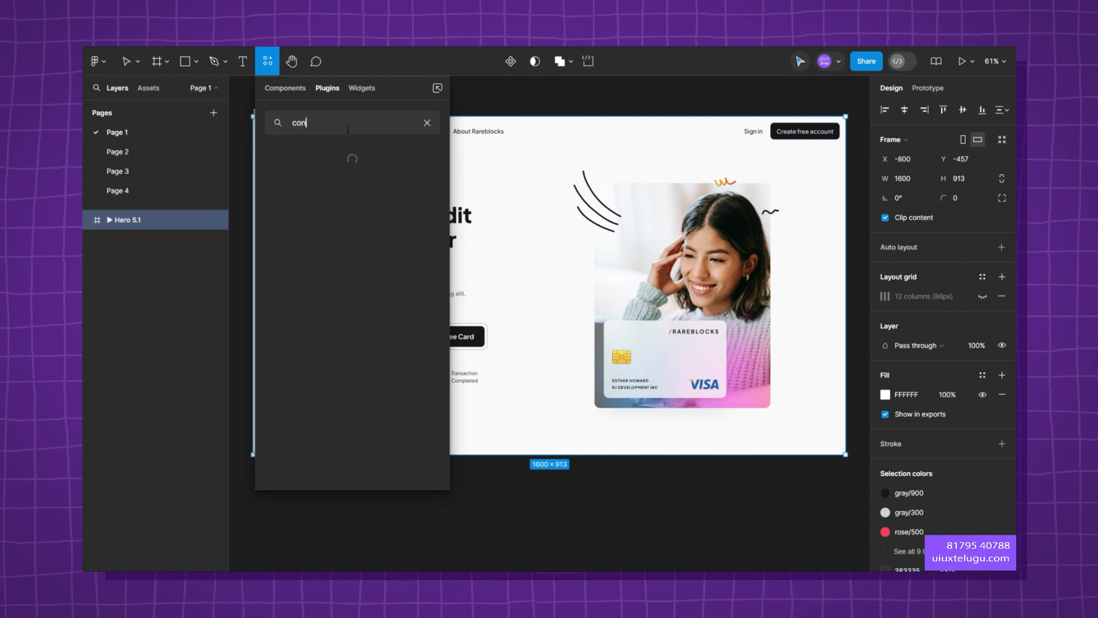
text(vertify)
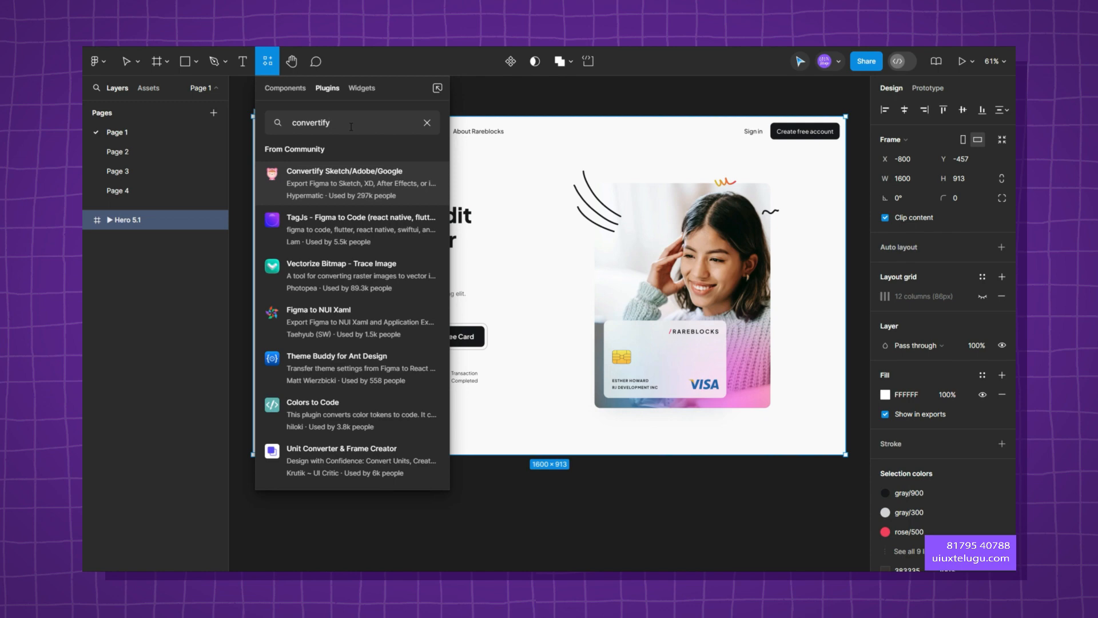
mouse_move(346, 196)
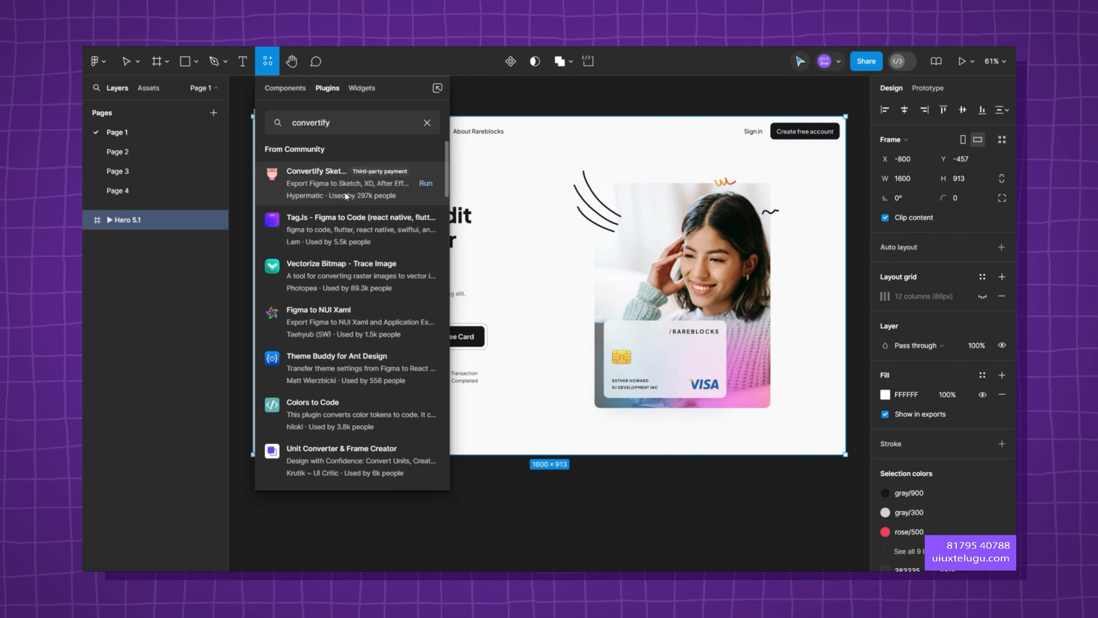
click(319, 182)
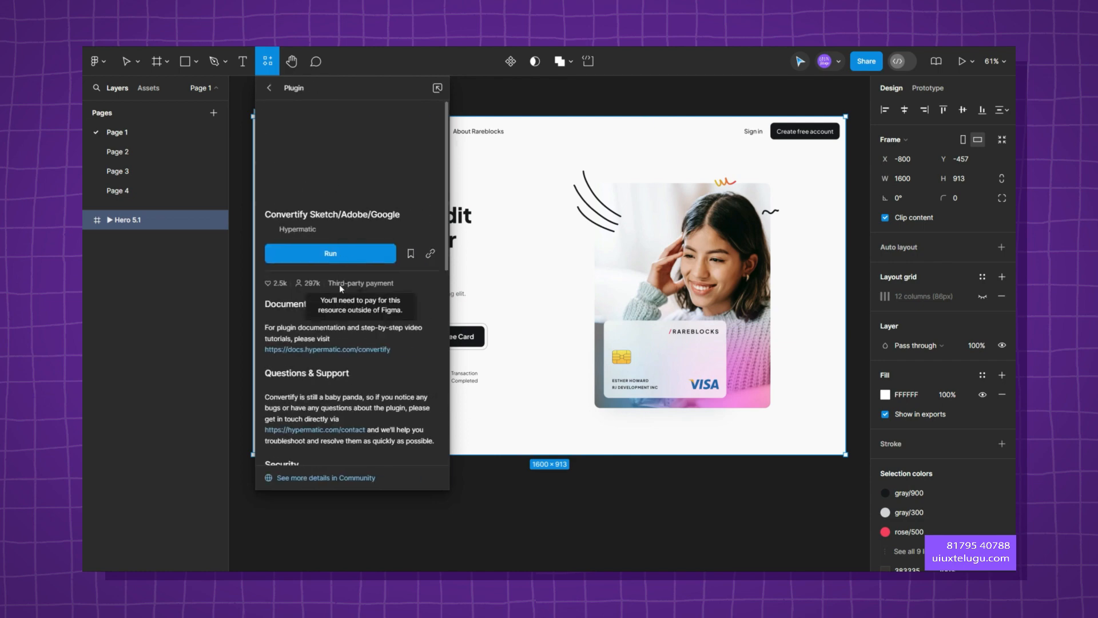
click(340, 264)
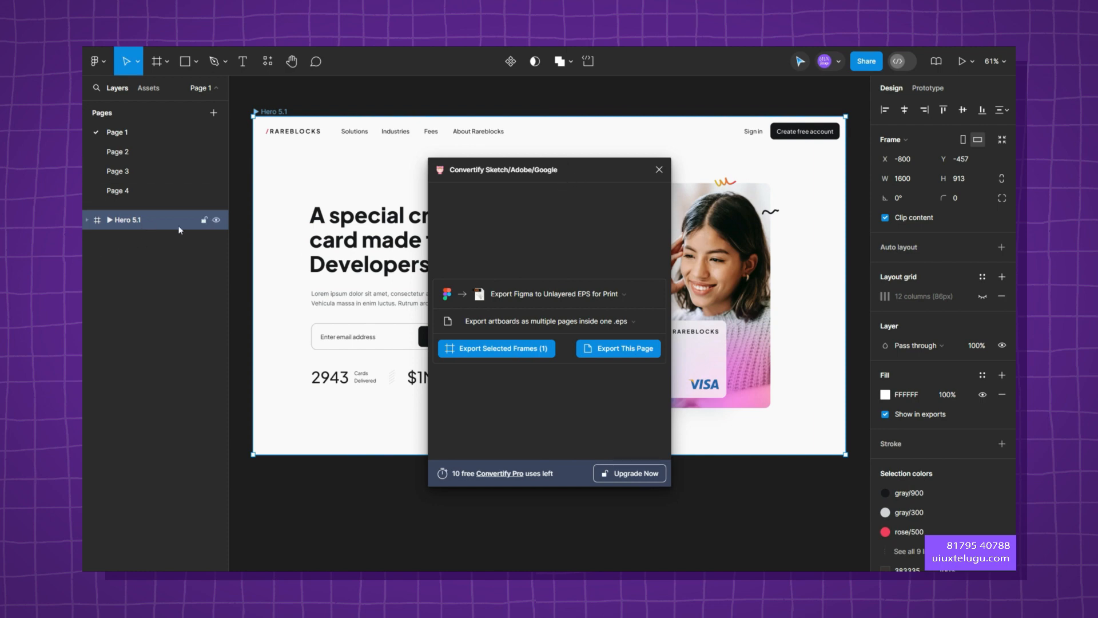
- Examine Convertify's artboard export setting and the lists of formats it can export from Figma and import into Figma
click(506, 321)
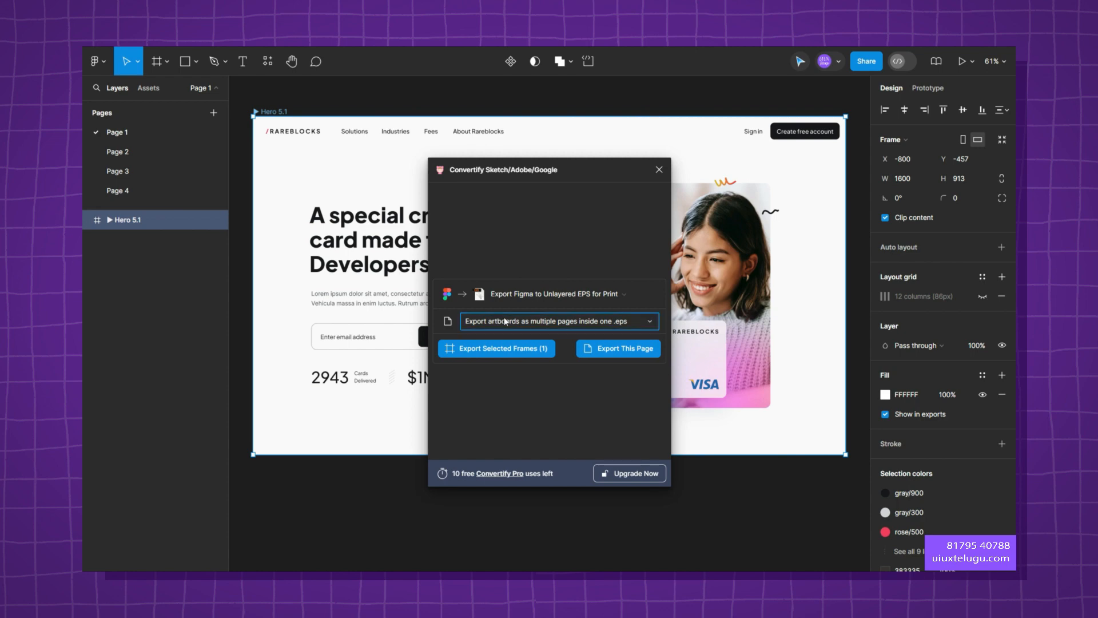
click(535, 186)
click(563, 294)
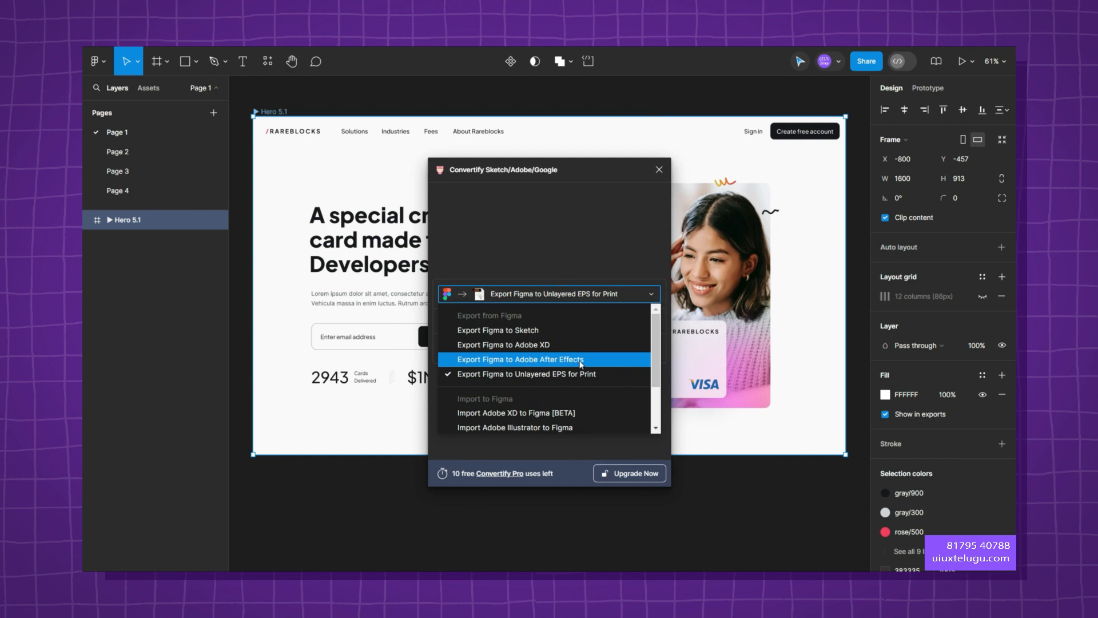
scroll(580, 364, down, 2)
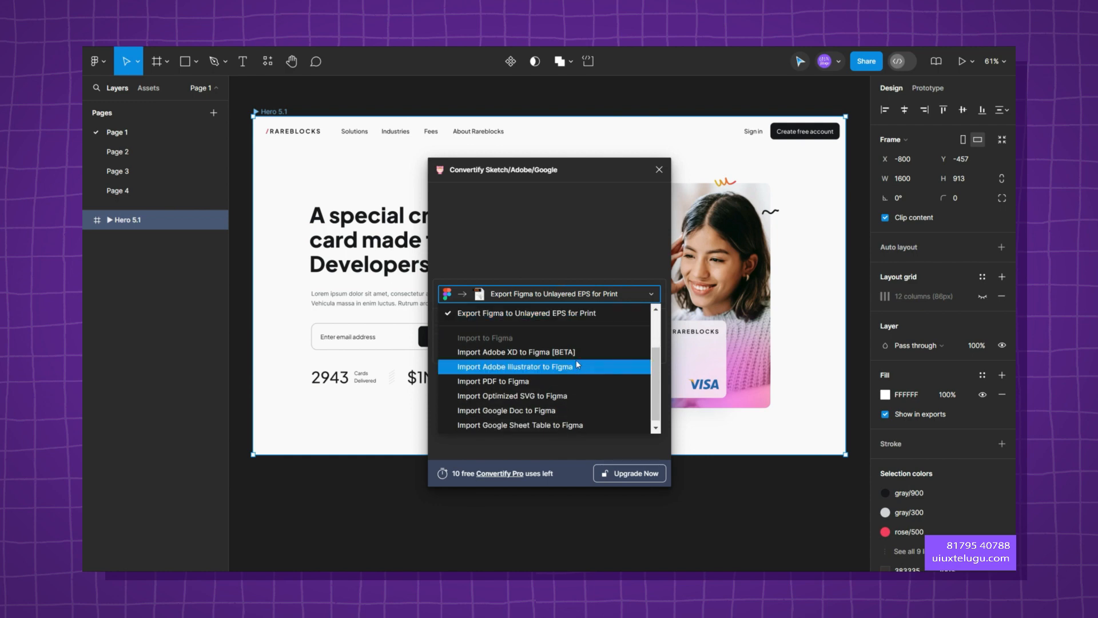
scroll(576, 363, down, 1)
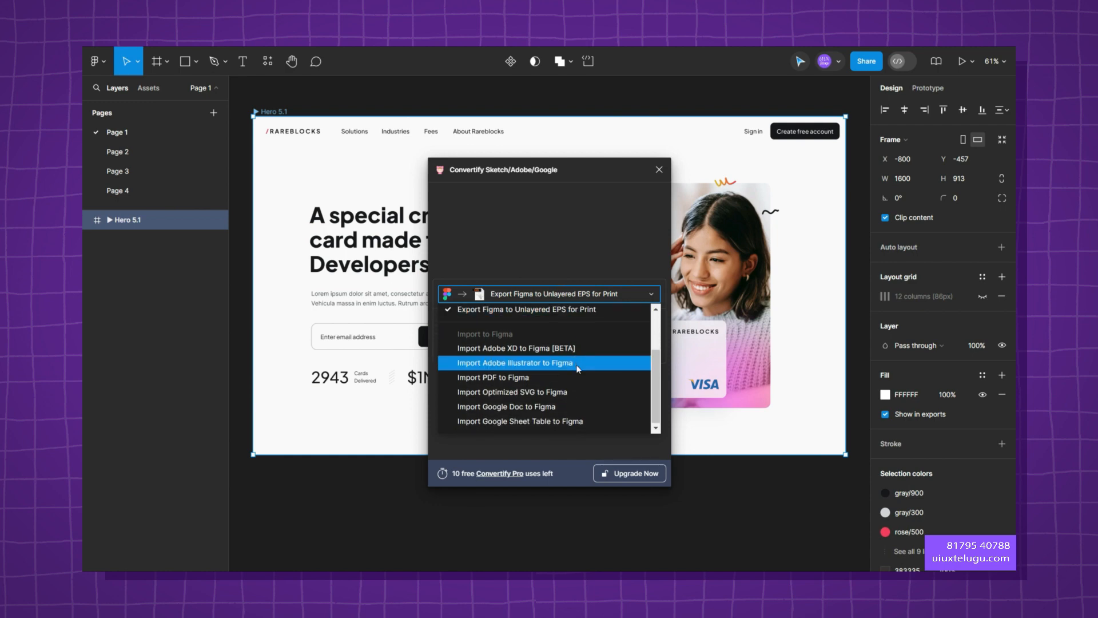
scroll(577, 366, up, 2)
scroll(575, 357, down, 2)
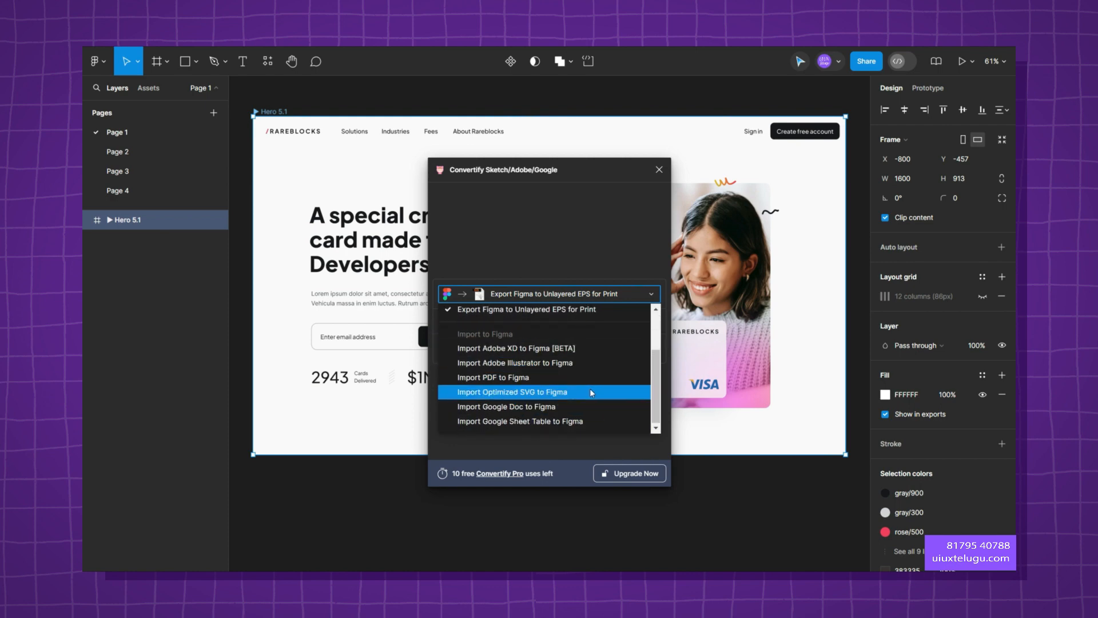
click(621, 214)
click(598, 298)
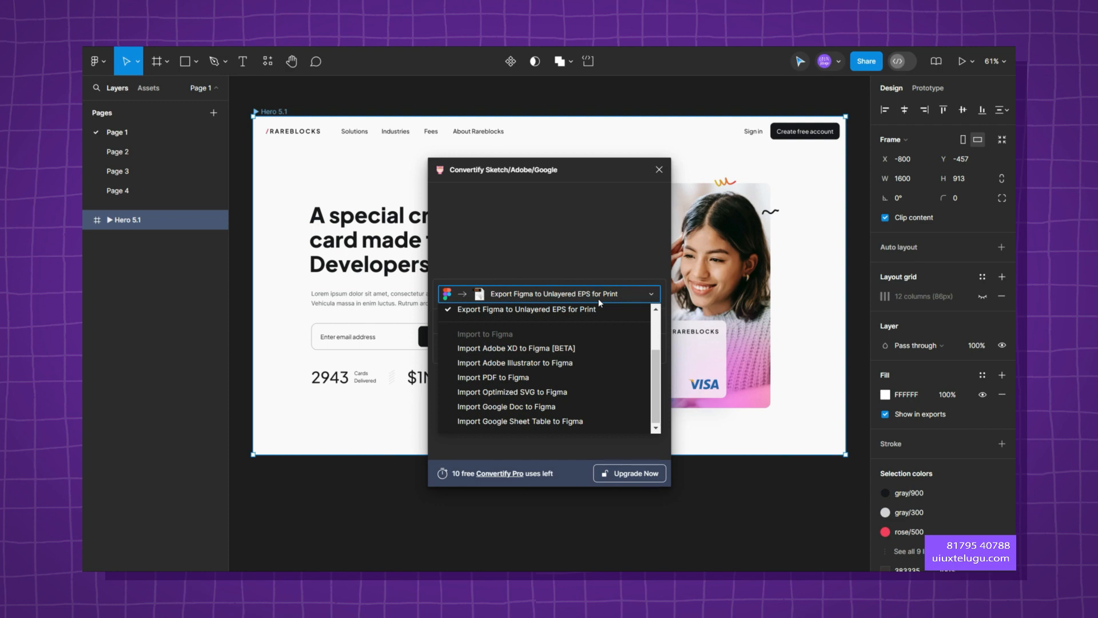
scroll(590, 337, up, 2)
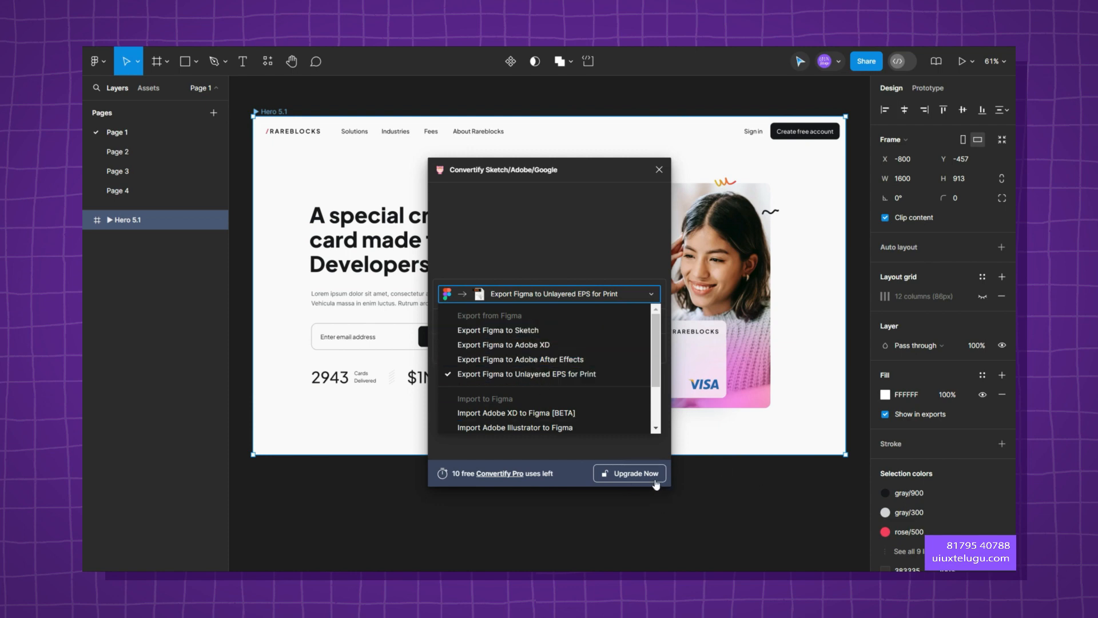
- Close Convertify, search the plugins for "skewDat" and run SkewDat
click(660, 169)
key(shift+i)
text(skew)
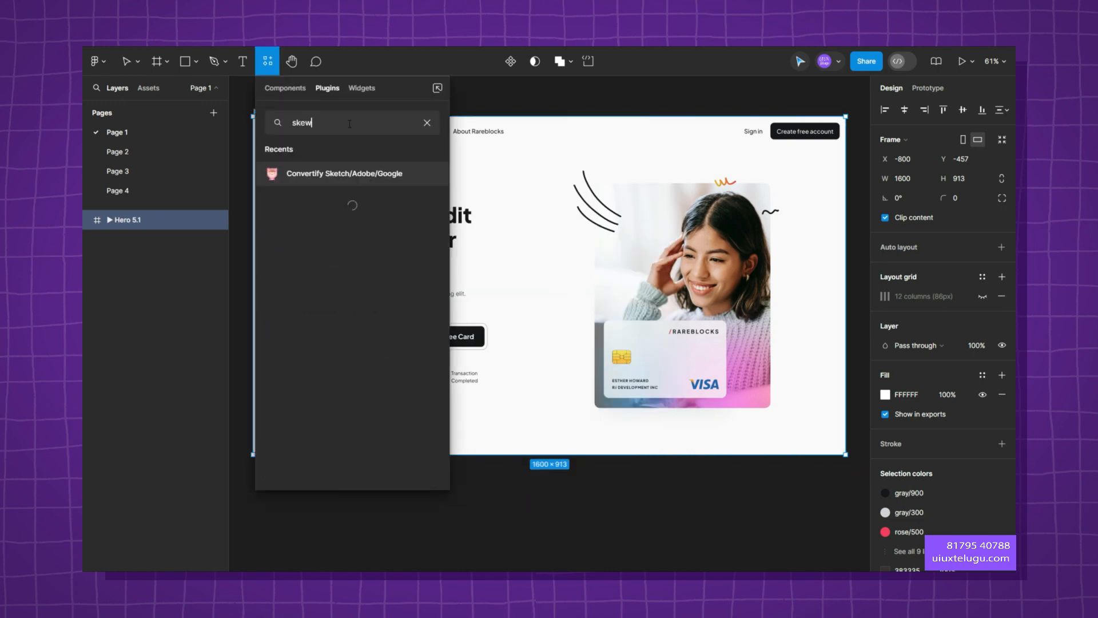
text(Dat)
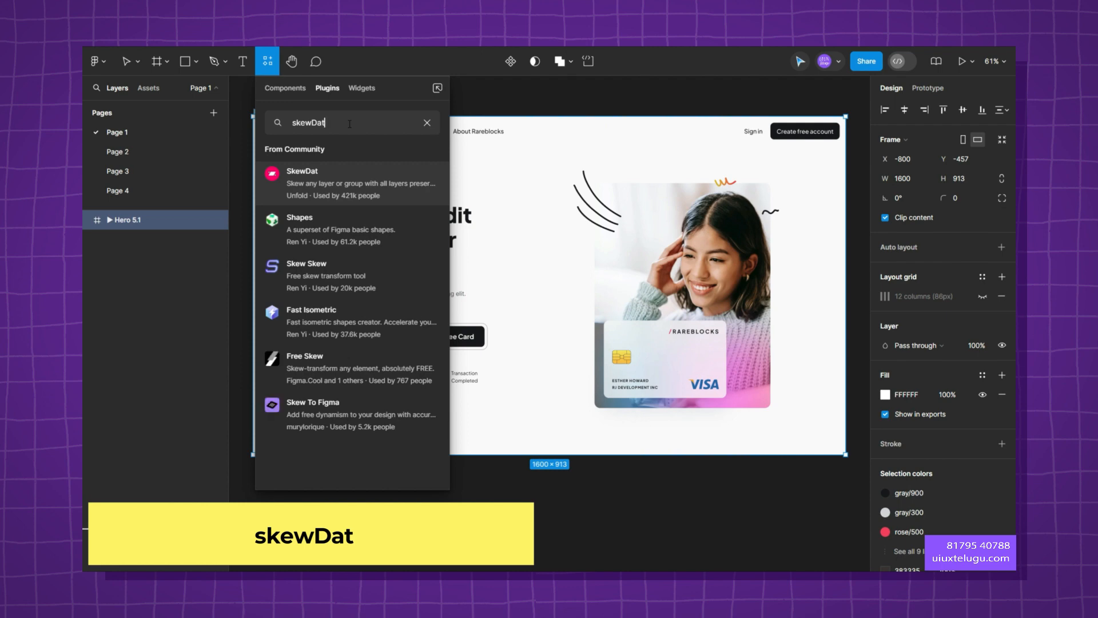
mouse_move(303, 189)
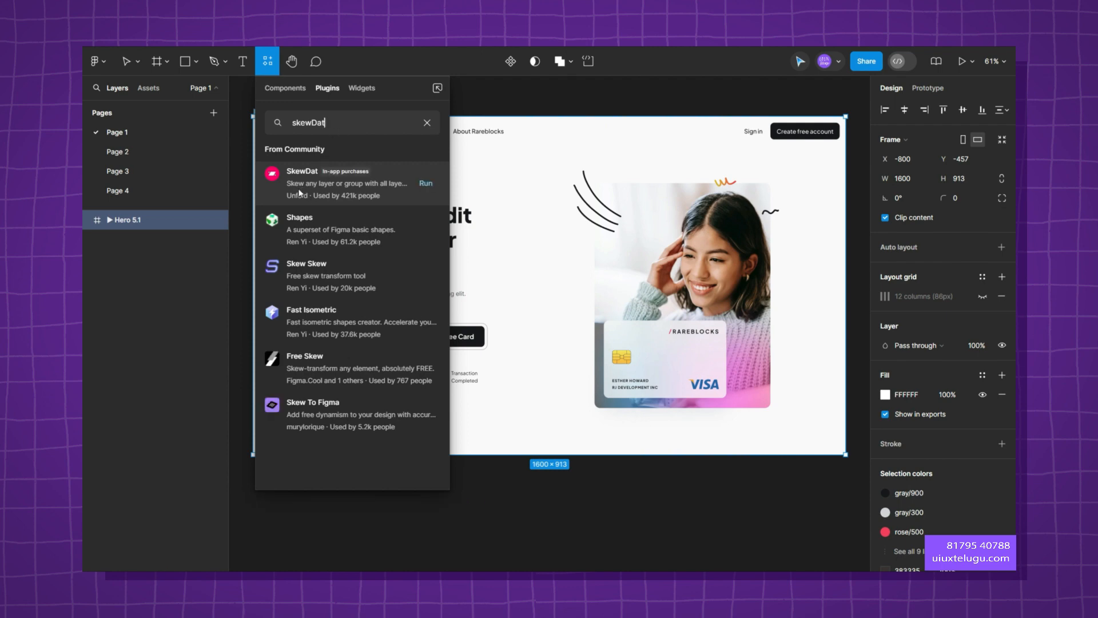
click(427, 183)
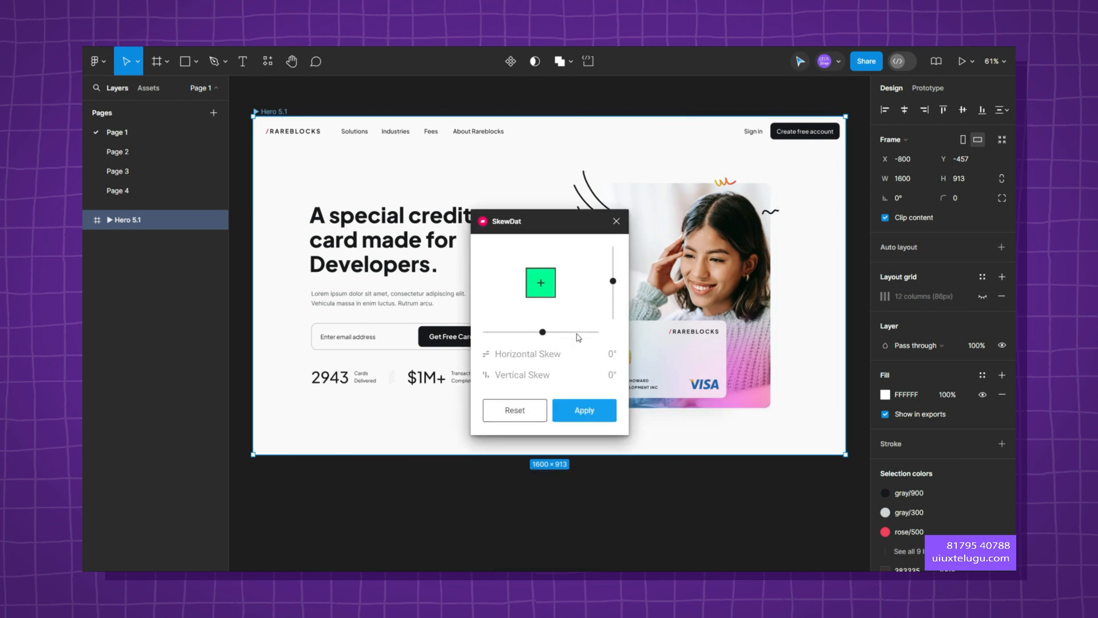
- Skew the Hero 5.1 frame by -16° vertically and -13° horizontally, apply the skew and deselect the frame
scroll(355, 274, down, 2)
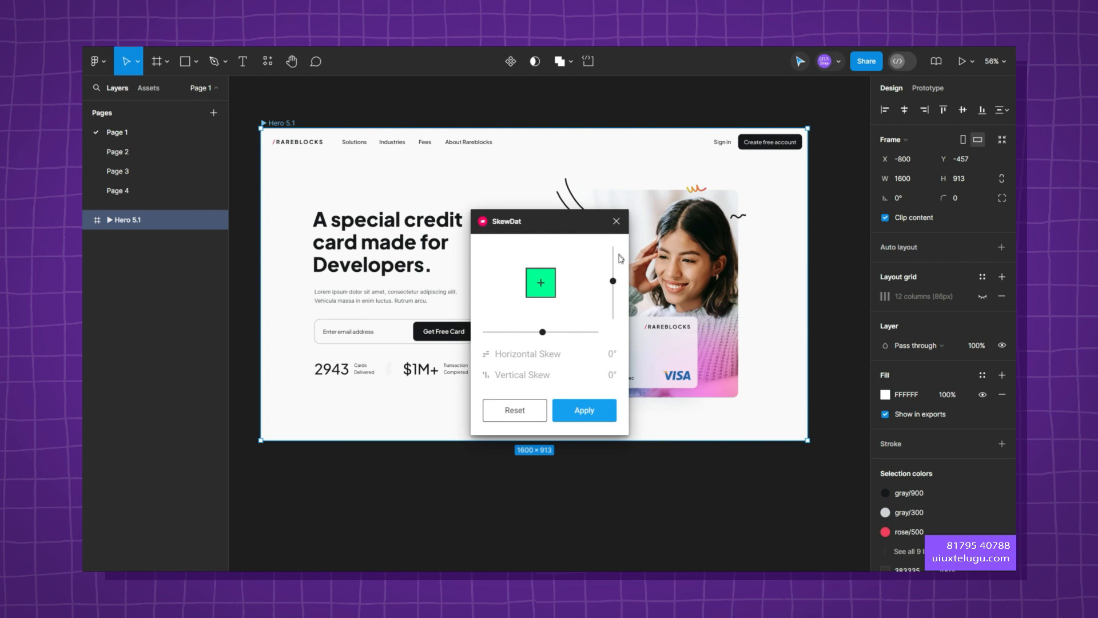
click(613, 280)
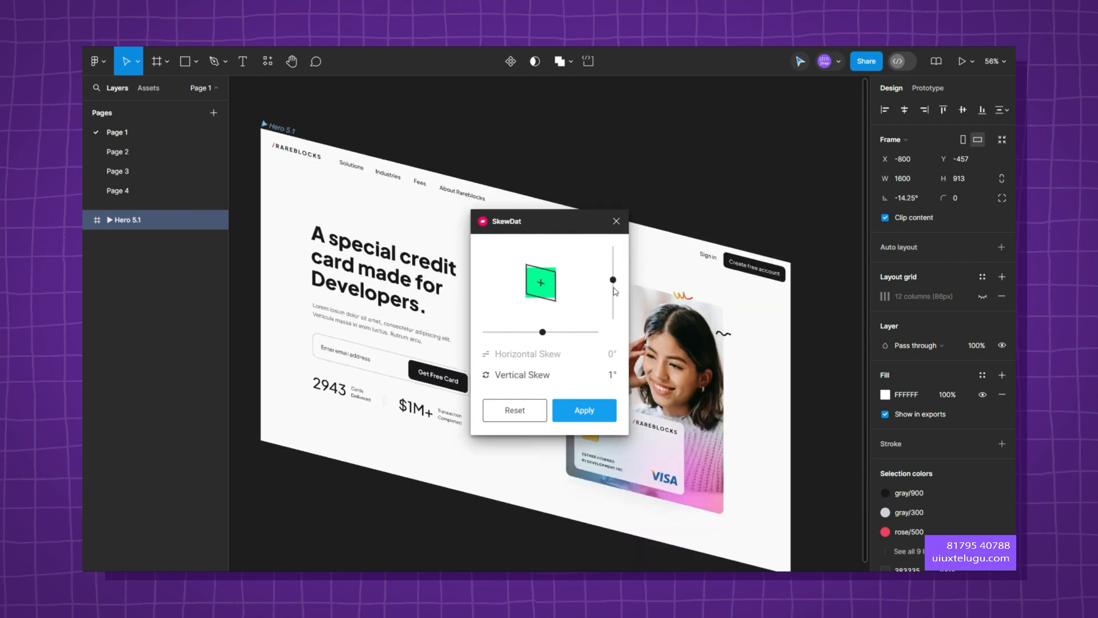
mouse_move(614, 287)
mouse_down()
mouse_move(612, 309)
mouse_move(614, 269)
mouse_move(617, 309)
mouse_move(613, 296)
mouse_up()
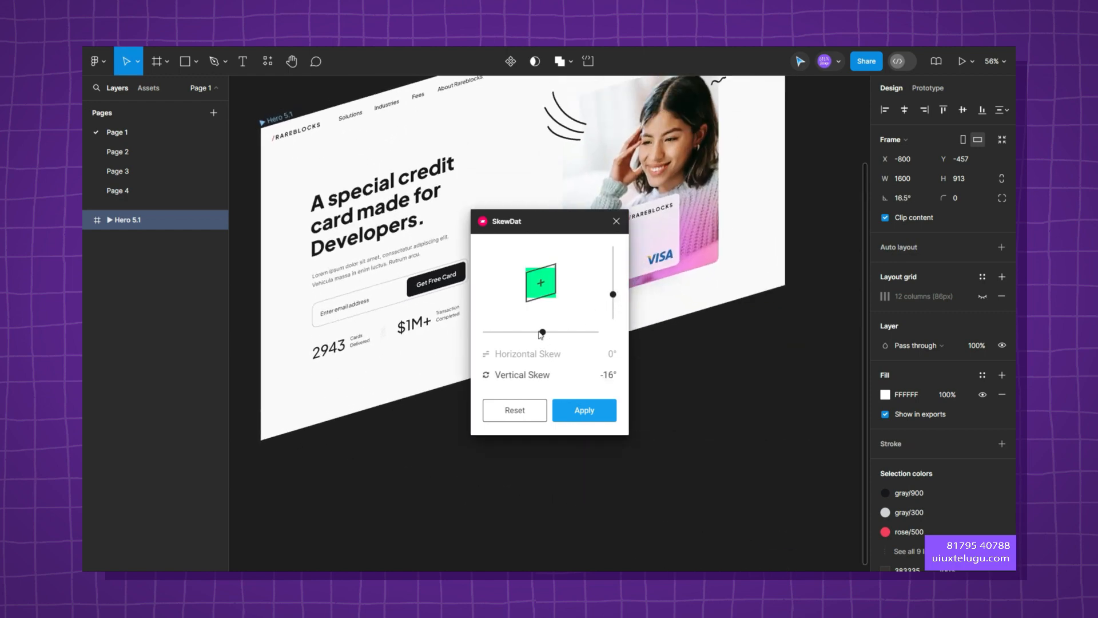
mouse_move(541, 334)
mouse_down()
mouse_move(496, 334)
mouse_move(596, 337)
mouse_move(526, 334)
mouse_up()
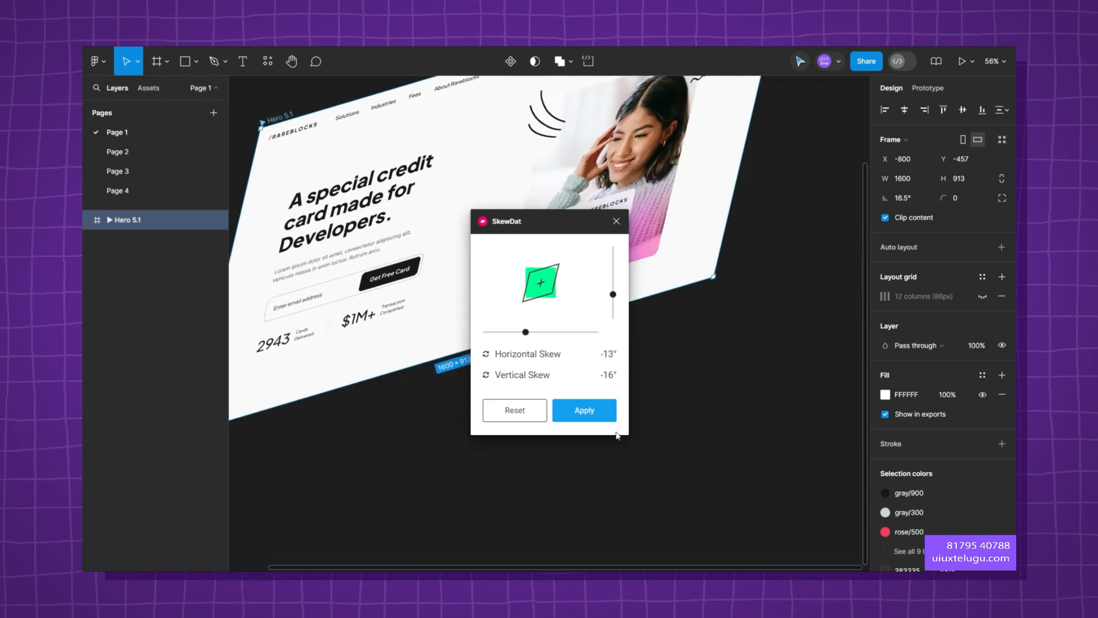
click(586, 408)
click(732, 385)
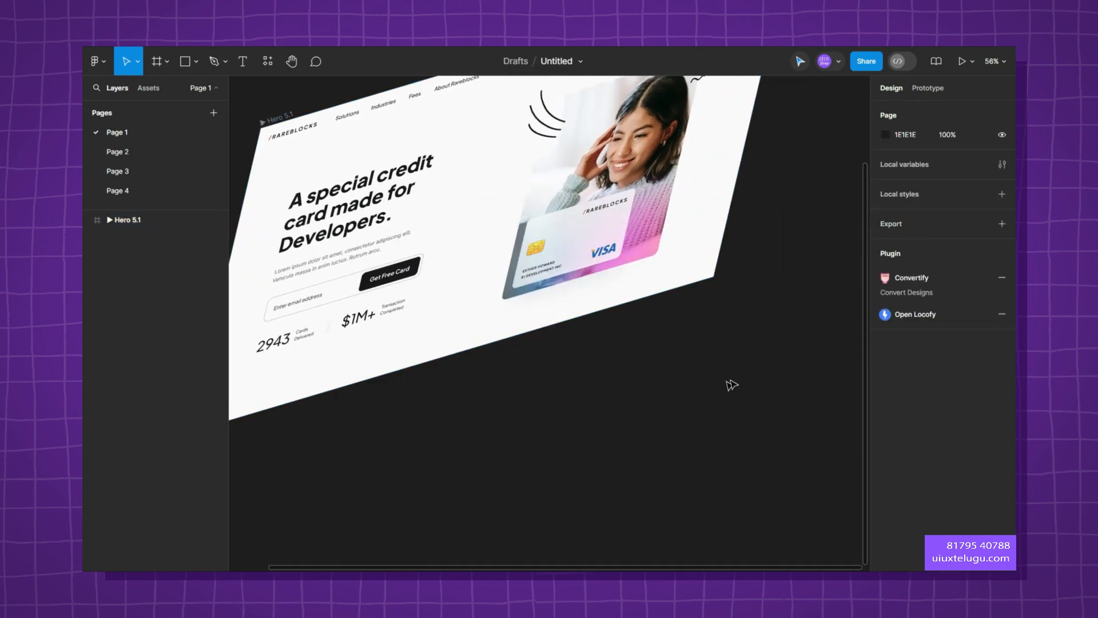
- Insert the test text "dsad" into the skewed headline, delete it again and leave text editing with nothing selected
drag(627, 343, 759, 453)
double_click(493, 319)
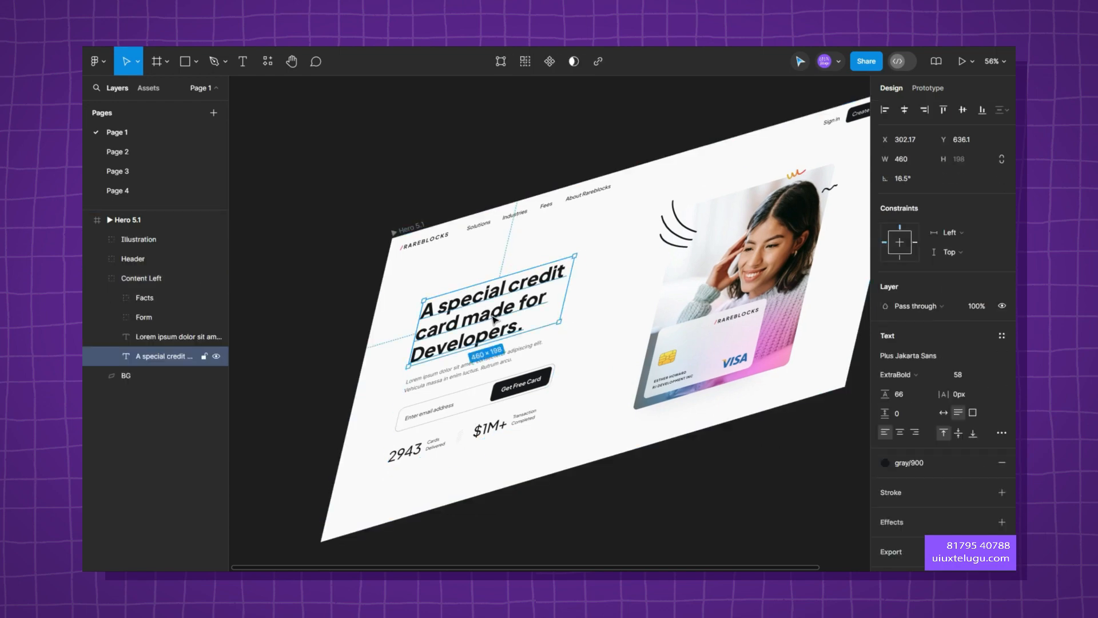
double_click(493, 319)
text(dsad)
key(BackSpace)
key(BackSpace)
key(BackSpace)
key(BackSpace)
key(BackSpace)
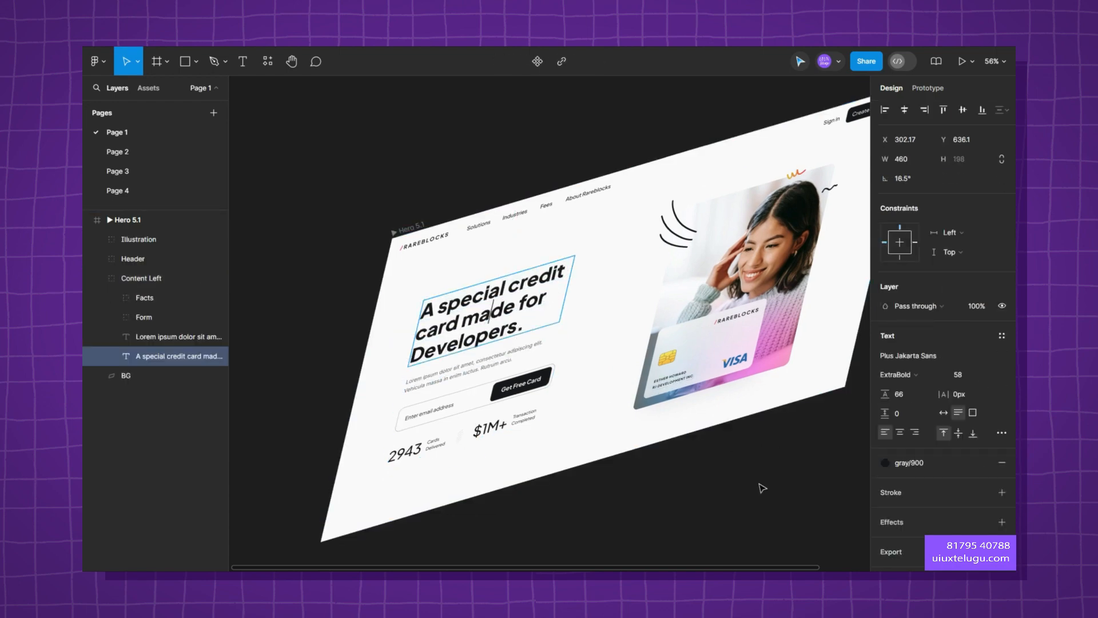
key(Escape)
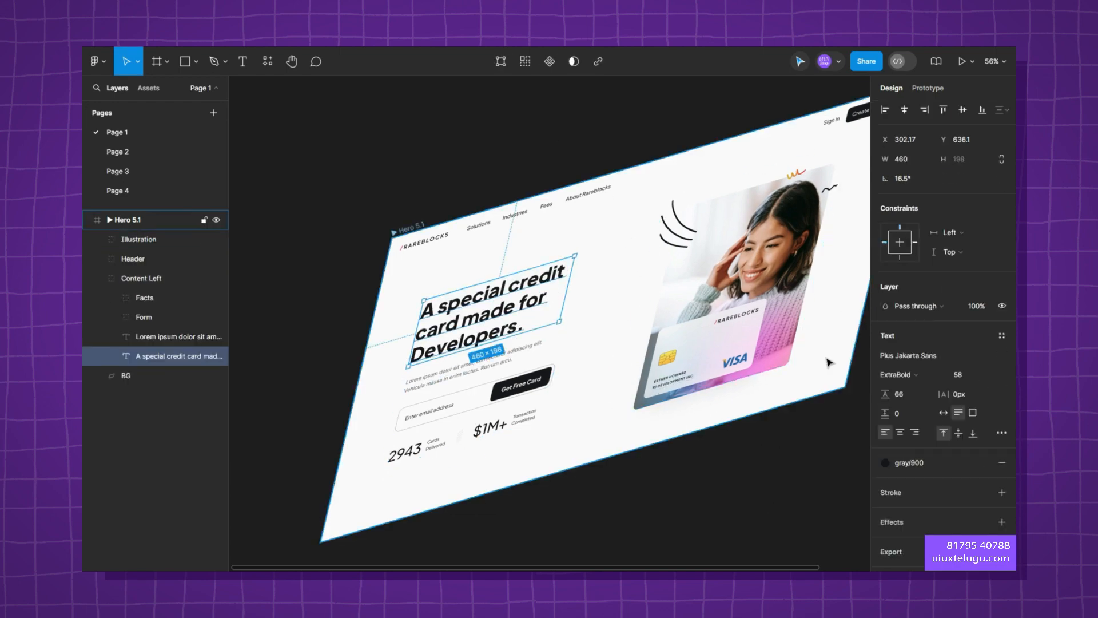
click(767, 441)
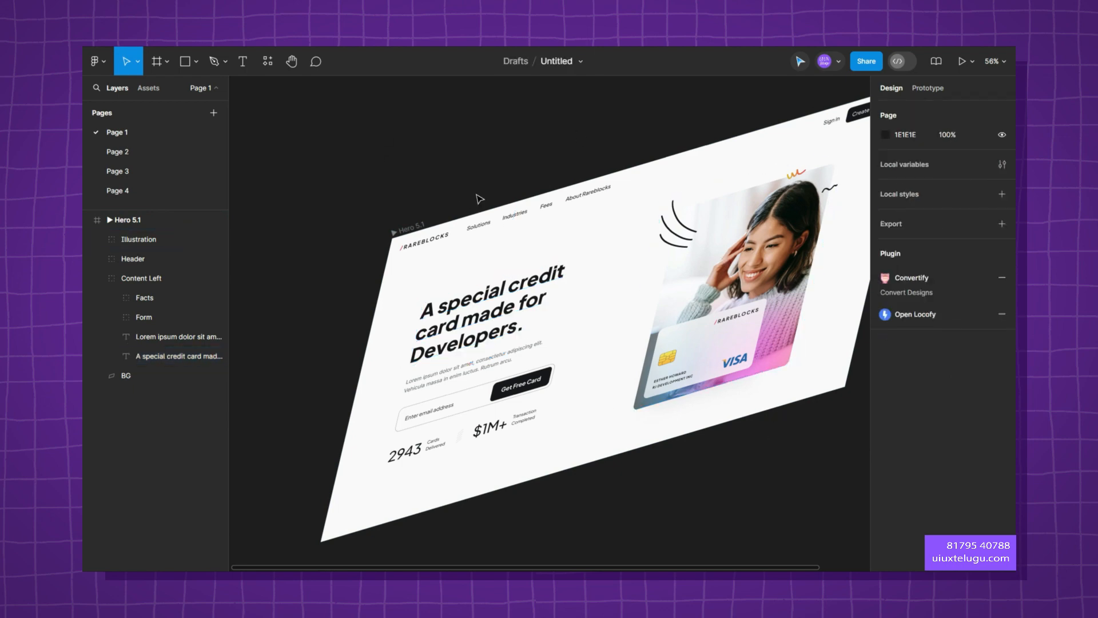
- Undo the headline text edits and the skew on Hero 5.1, and collapse its layers
key(ctrl+z)
key(ctrl+z)
key(ctrl+z)
key(ctrl+z)
key(ctrl+z)
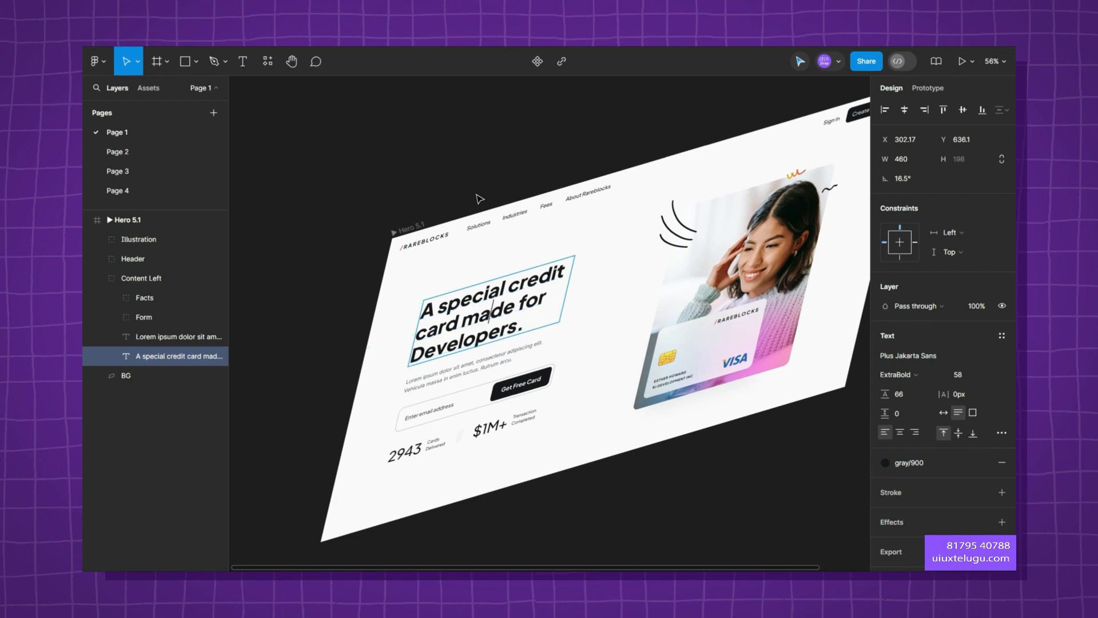
key(ctrl+z)
key(ctrl+z)
key(ctrl+z)
key(ctrl+z)
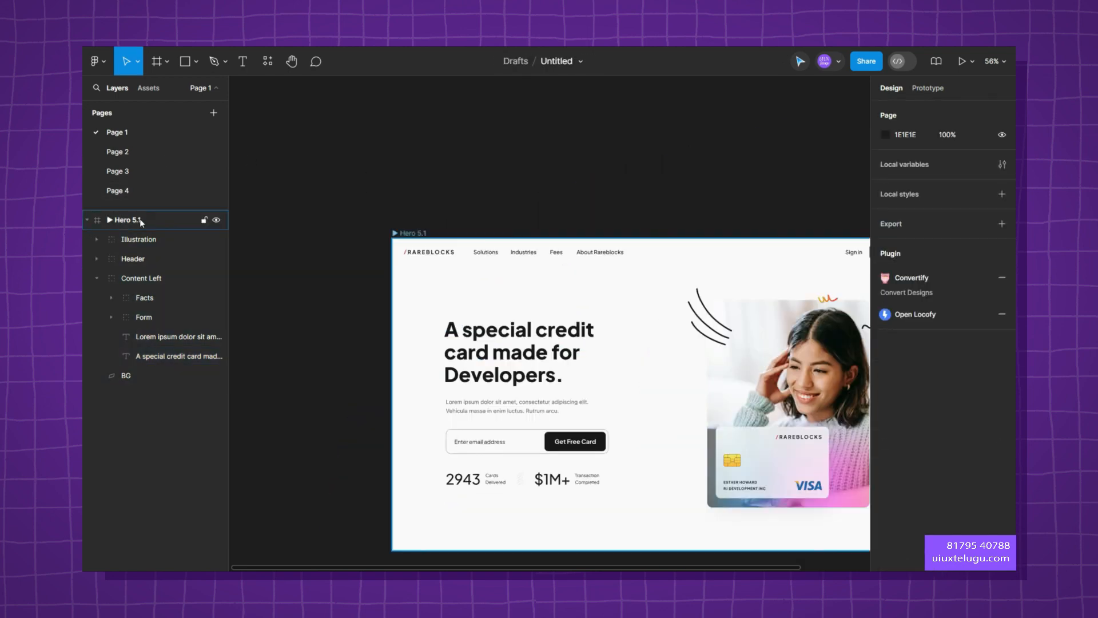
key(alt+l)
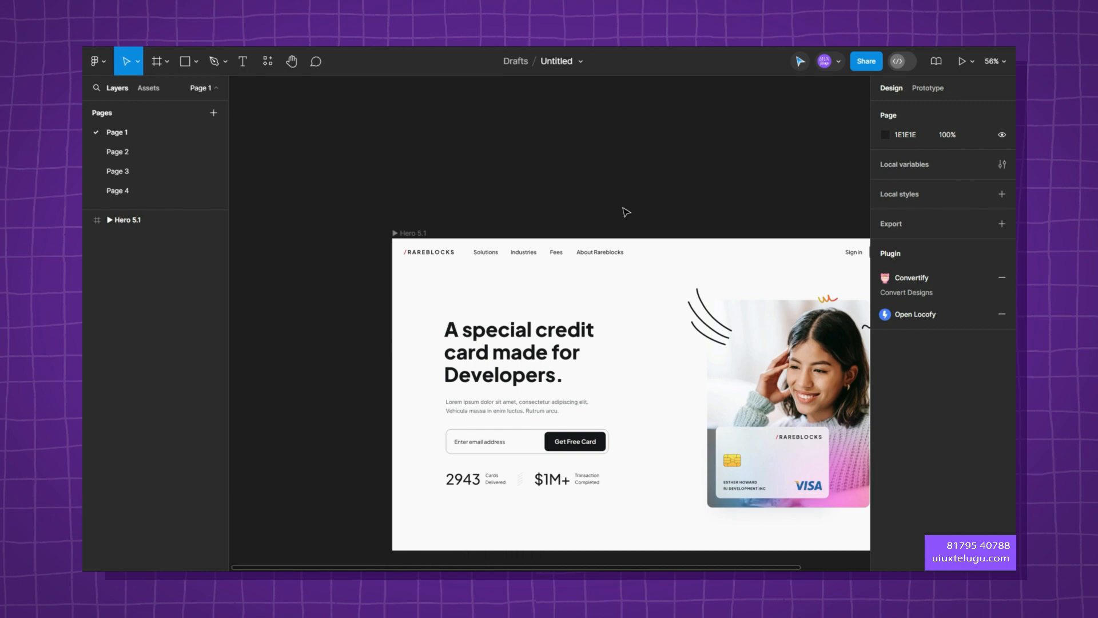
- Search the plugins for "Attention Insight" and open its Analyze Design options
click(267, 61)
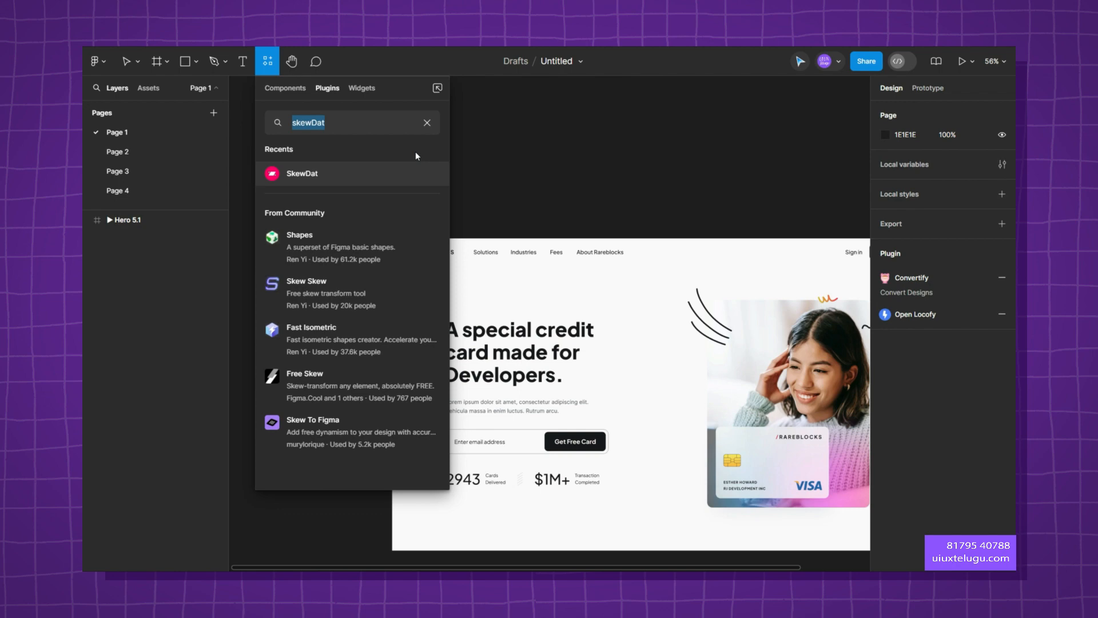
text(Atte)
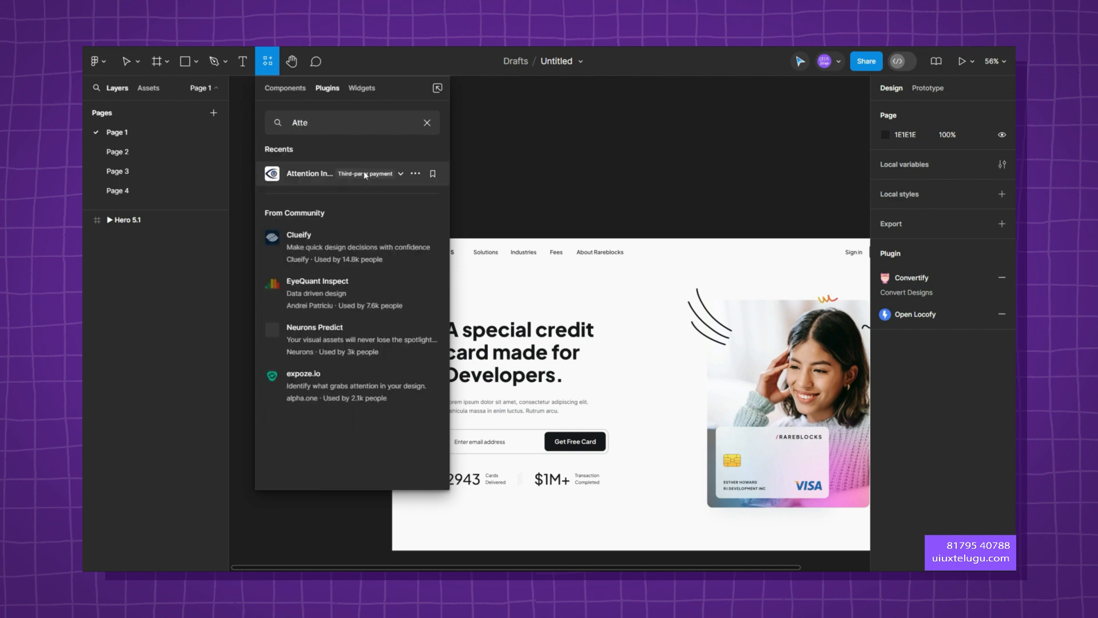
click(307, 178)
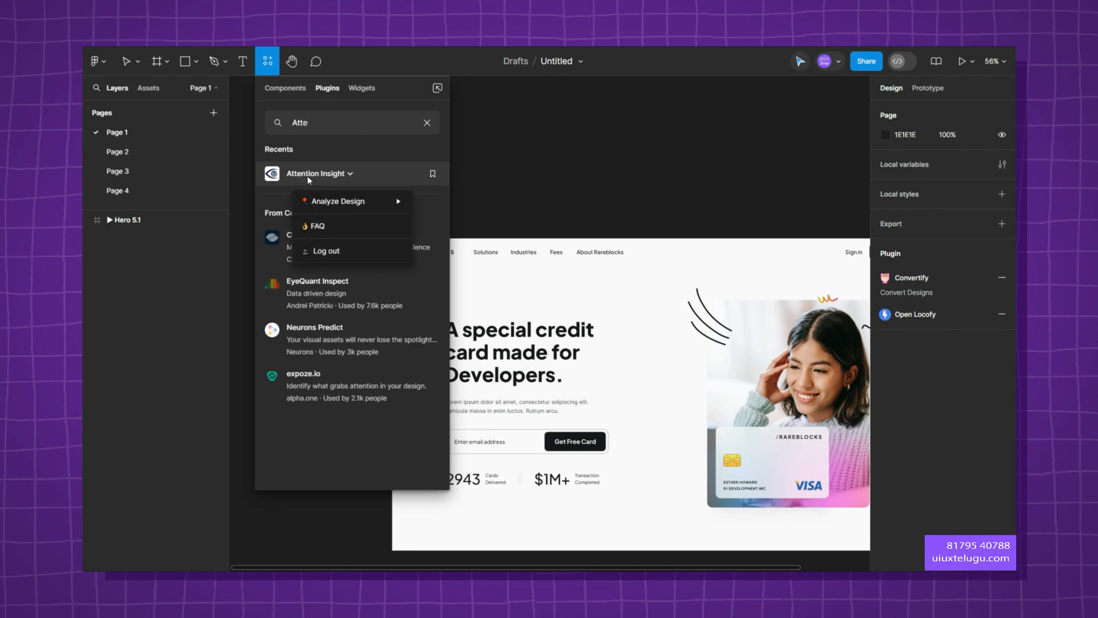
click(321, 126)
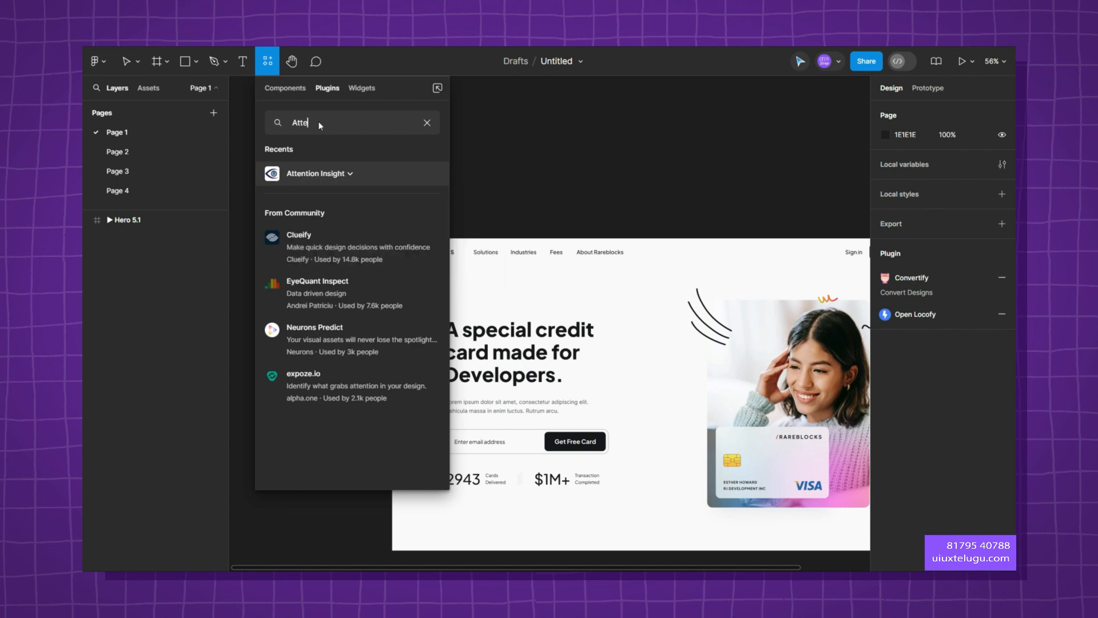
text(nti)
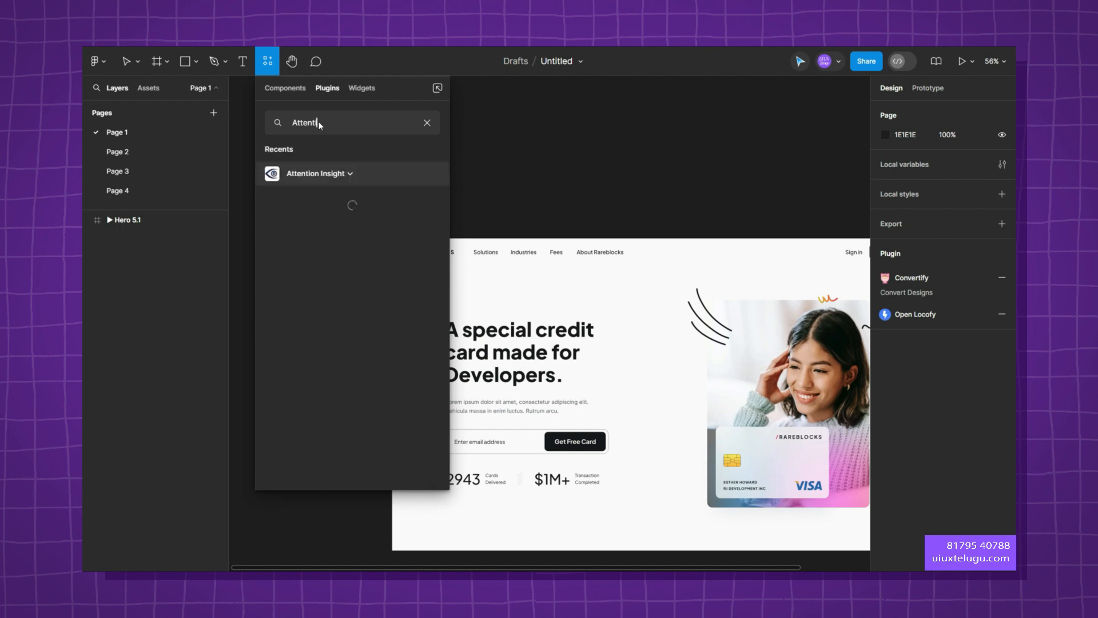
text(on Insight)
key(Return)
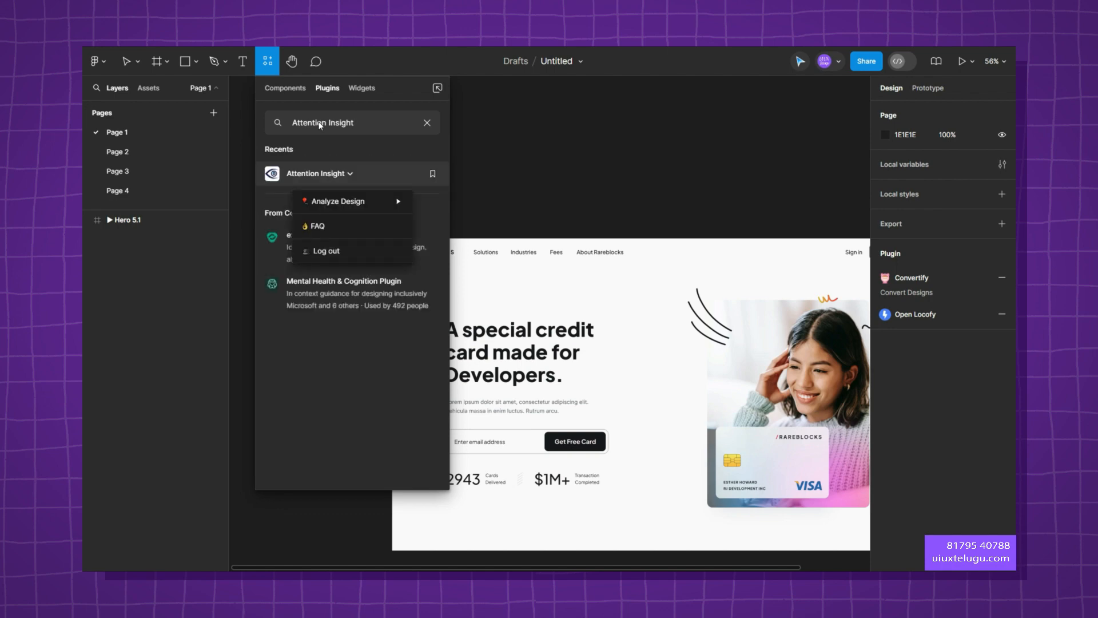
mouse_move(363, 207)
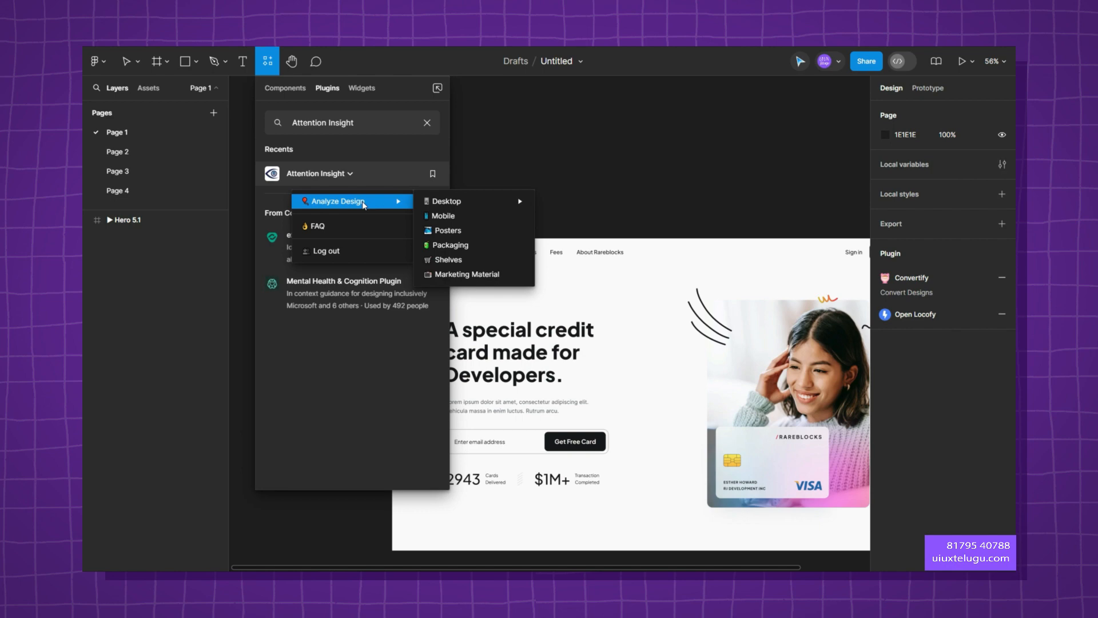
- Try to analyze the design with Attention Insight under the Packaging category
click(760, 179)
scroll(521, 198, down, 2)
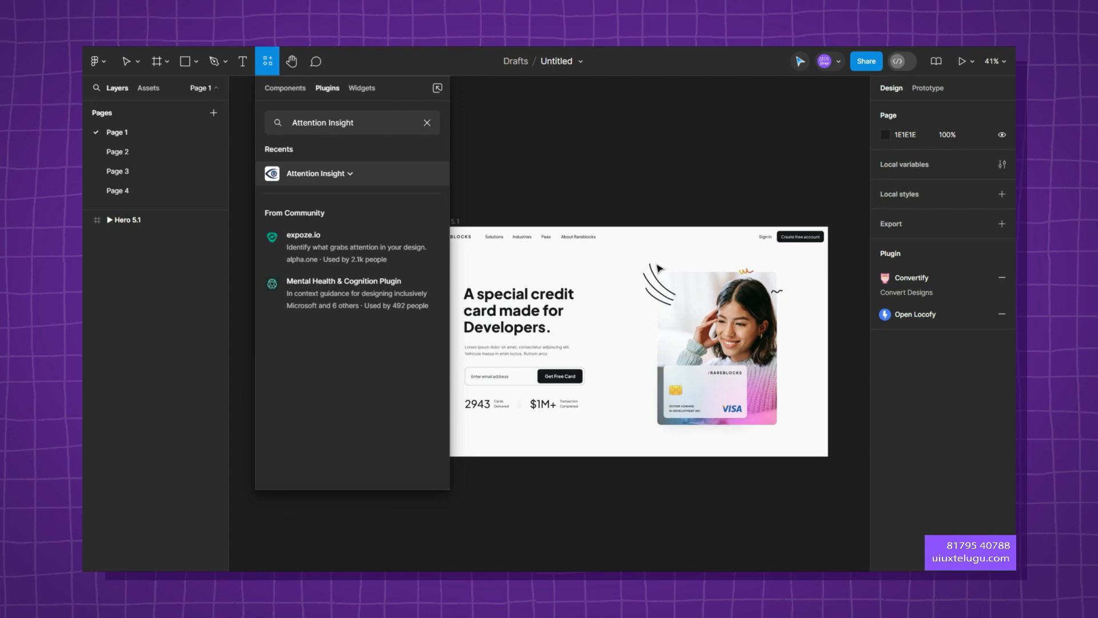
click(320, 176)
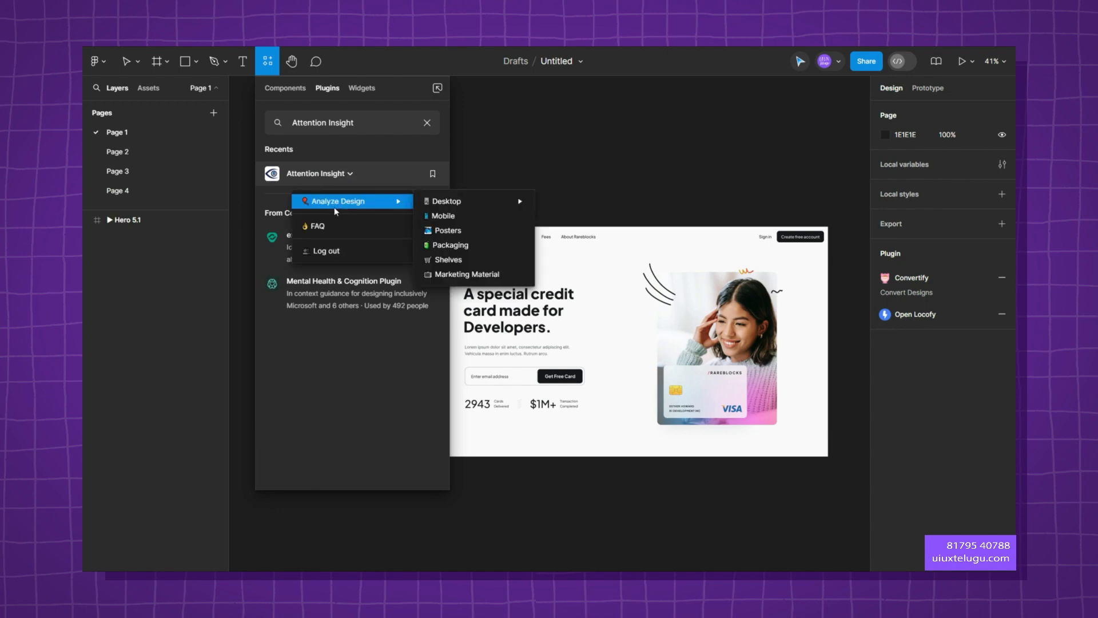
mouse_move(457, 207)
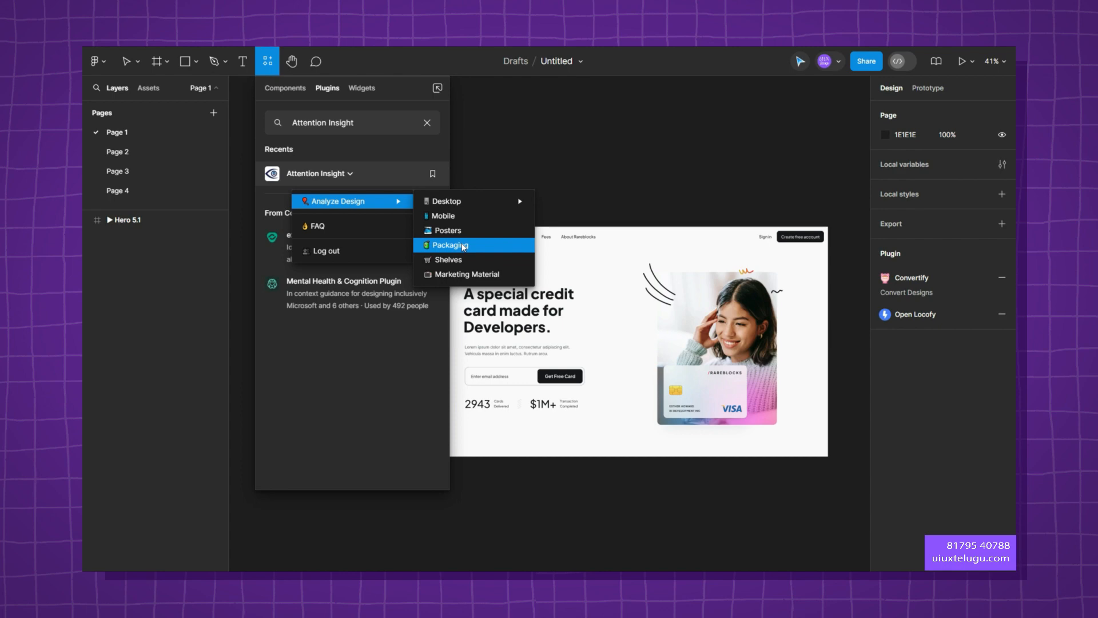
click(464, 246)
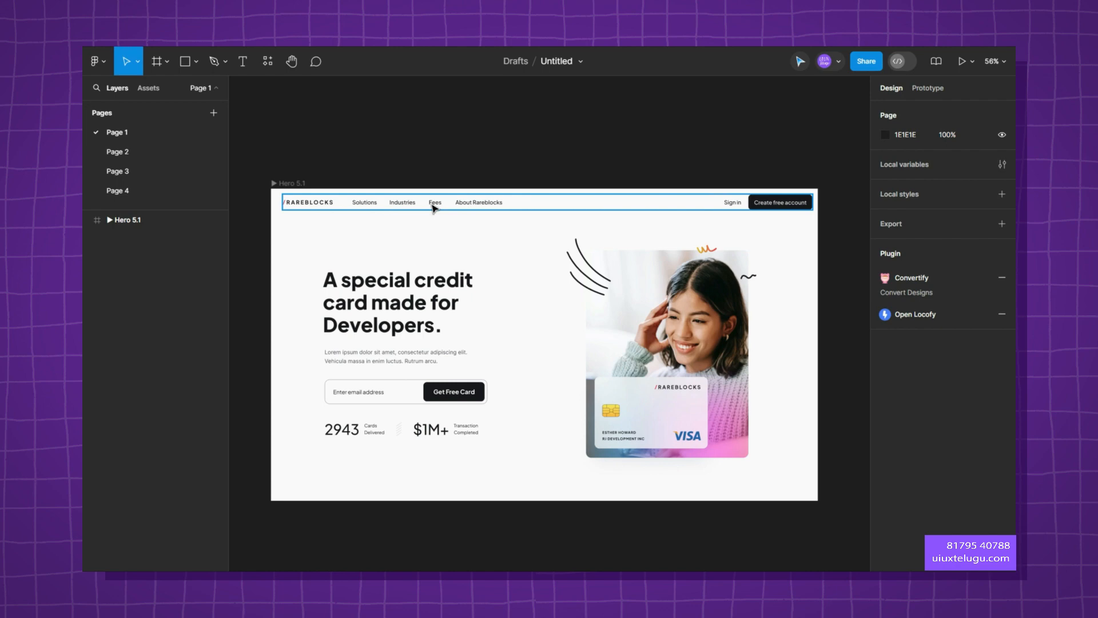
click(267, 61)
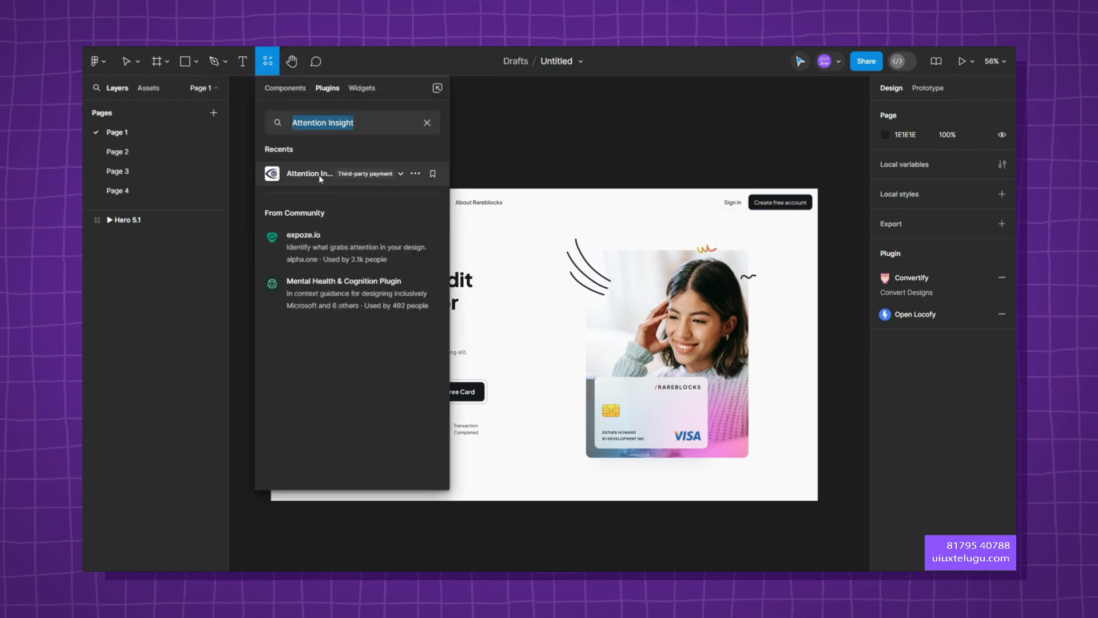
click(318, 173)
mouse_move(493, 202)
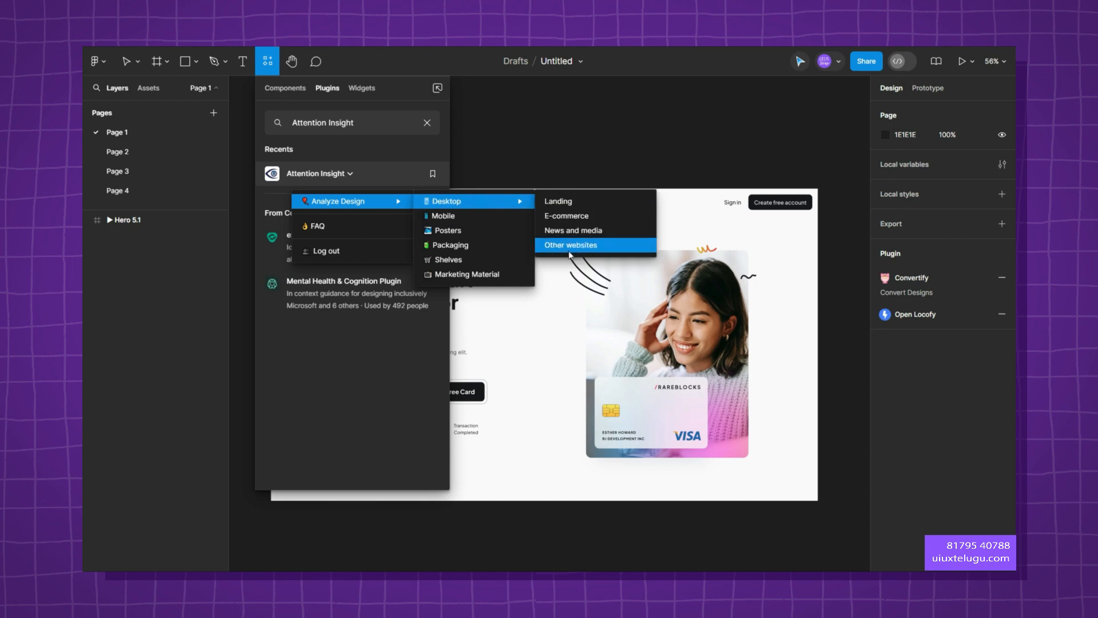
click(571, 203)
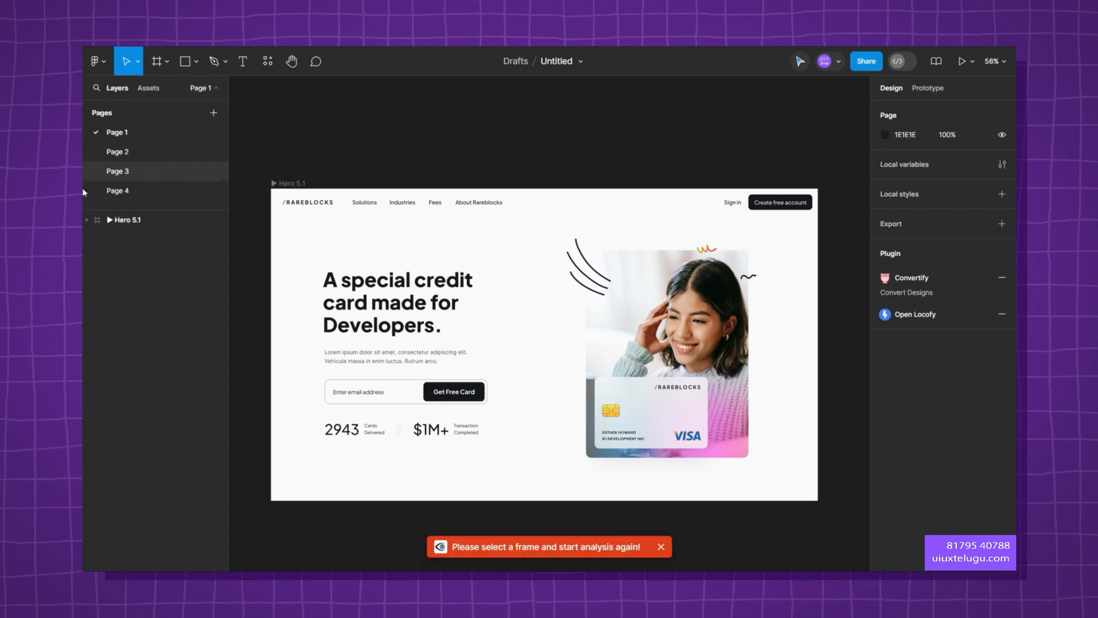
click(423, 558)
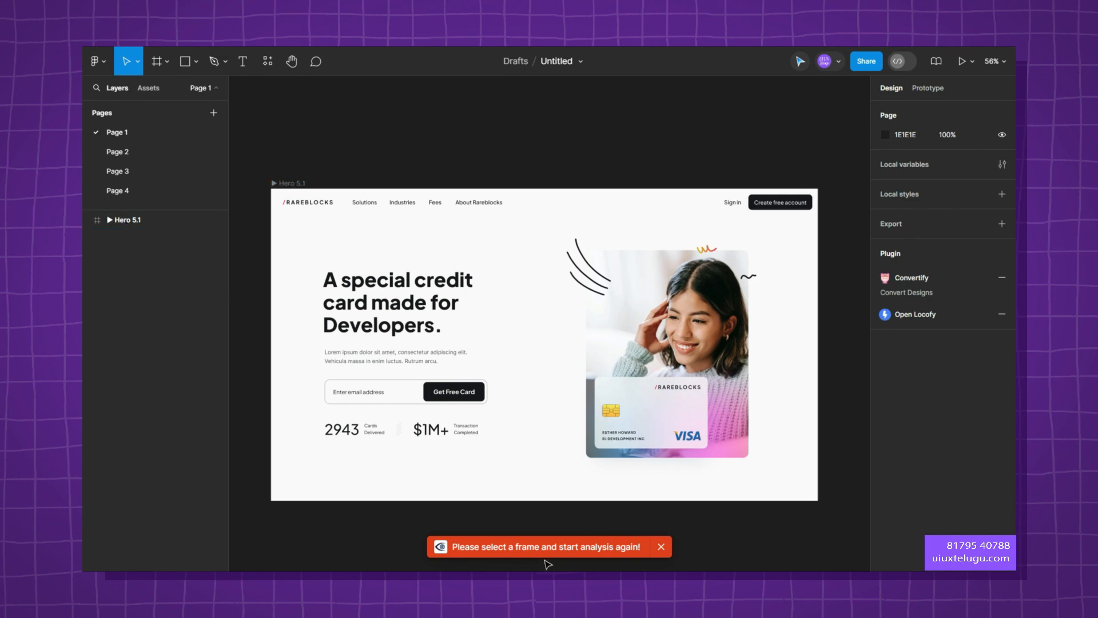
click(137, 222)
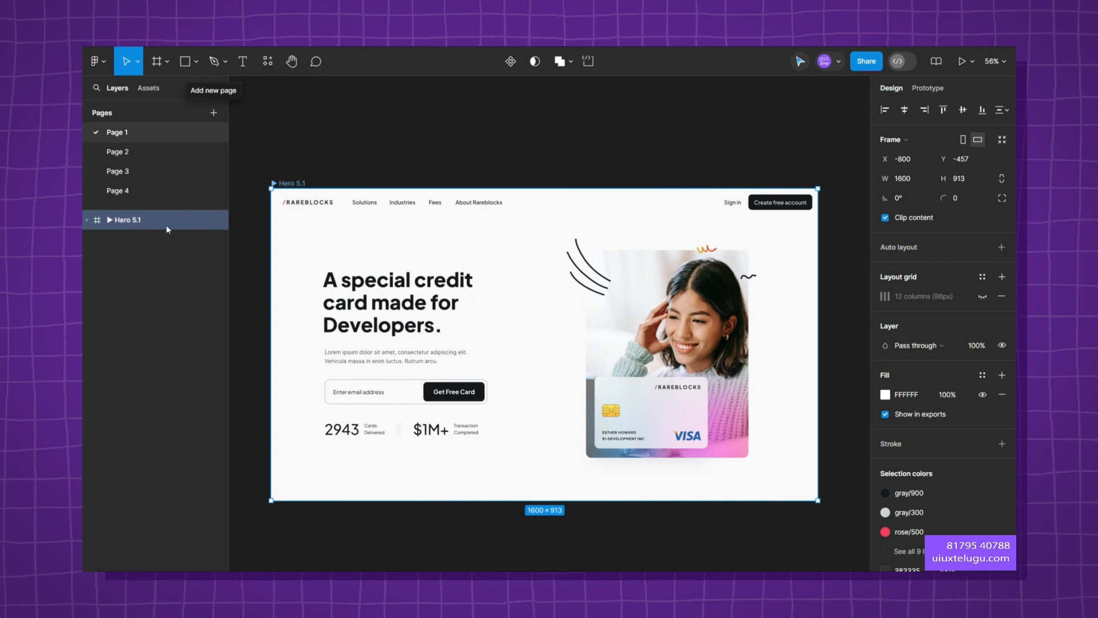
right_click(122, 220)
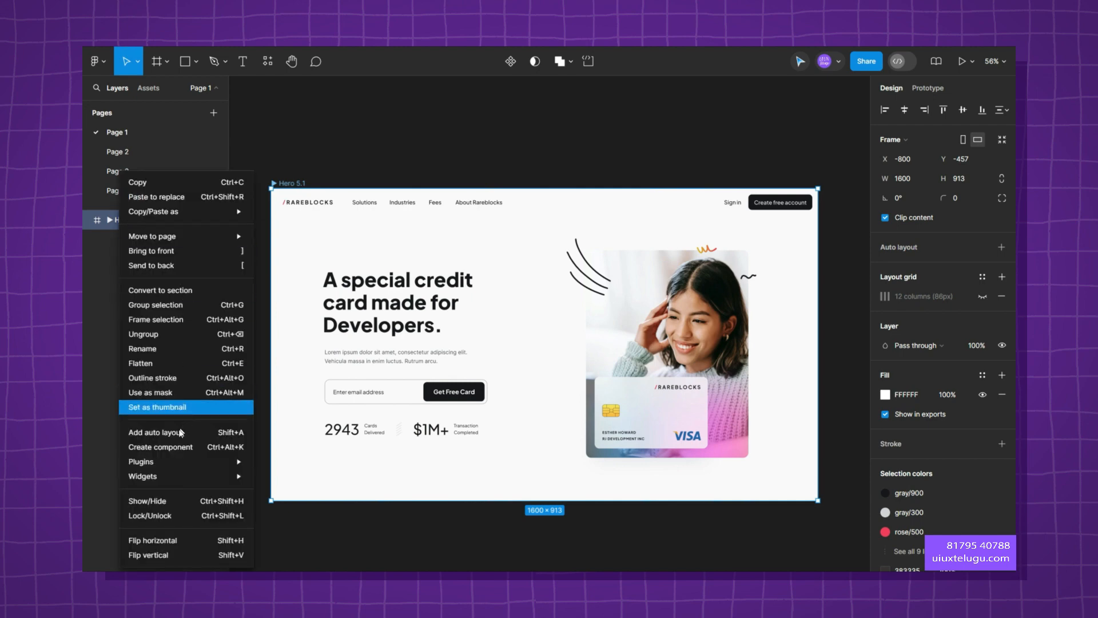
mouse_move(172, 462)
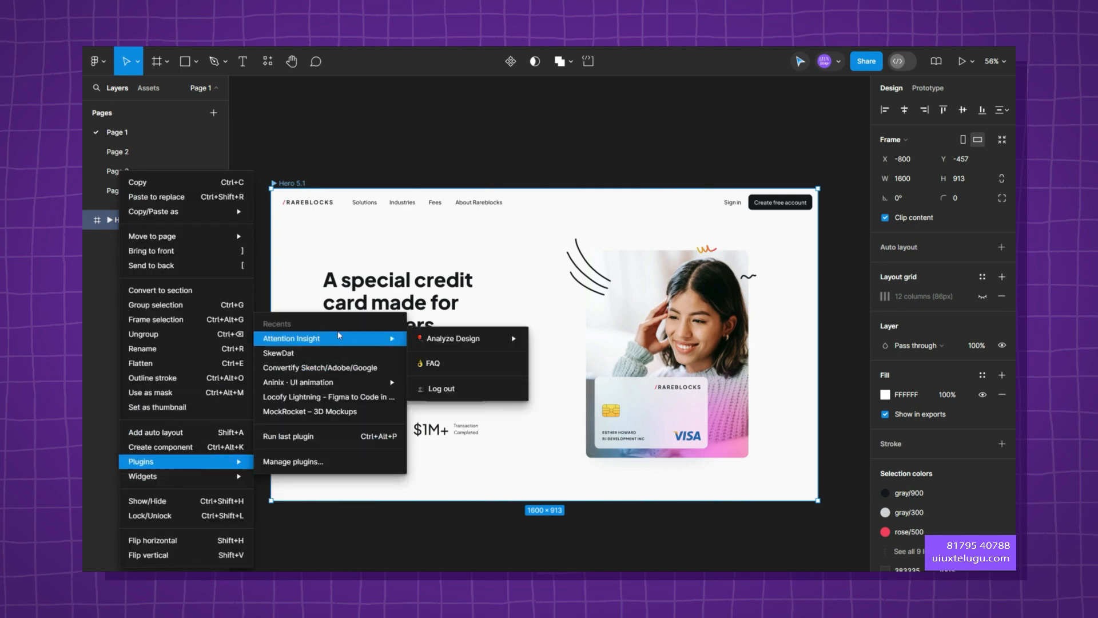
mouse_move(337, 338)
mouse_move(469, 342)
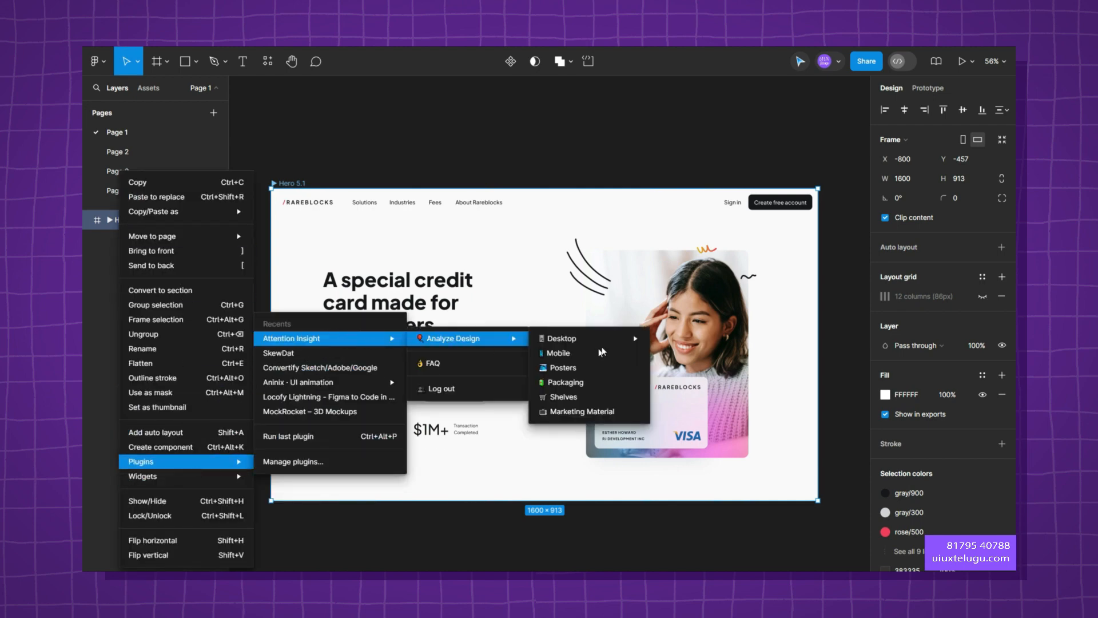
mouse_move(606, 338)
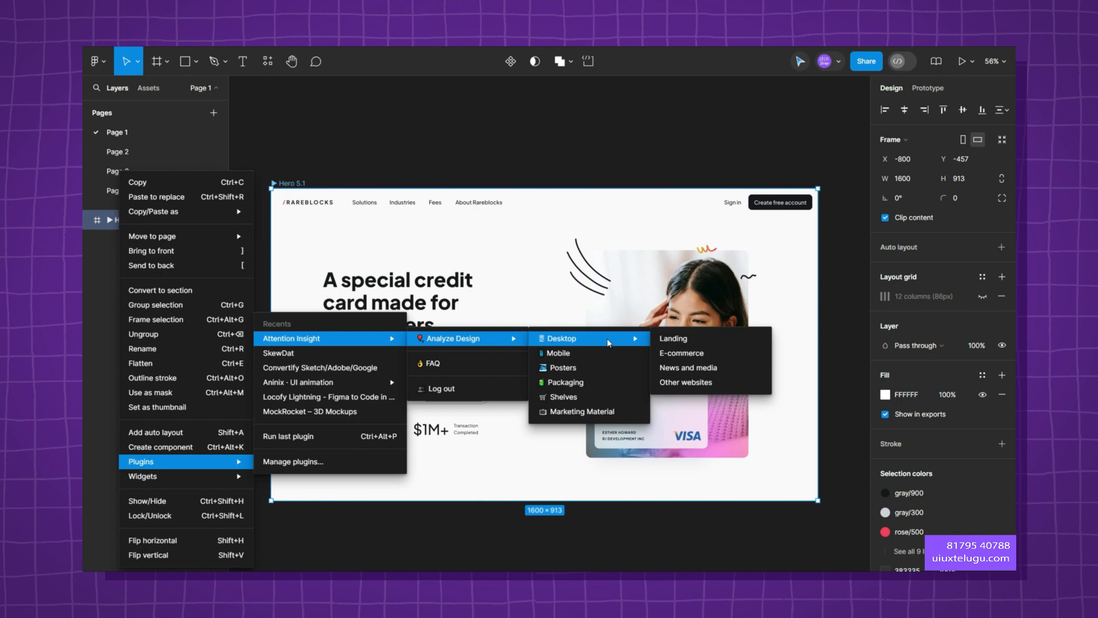
click(678, 341)
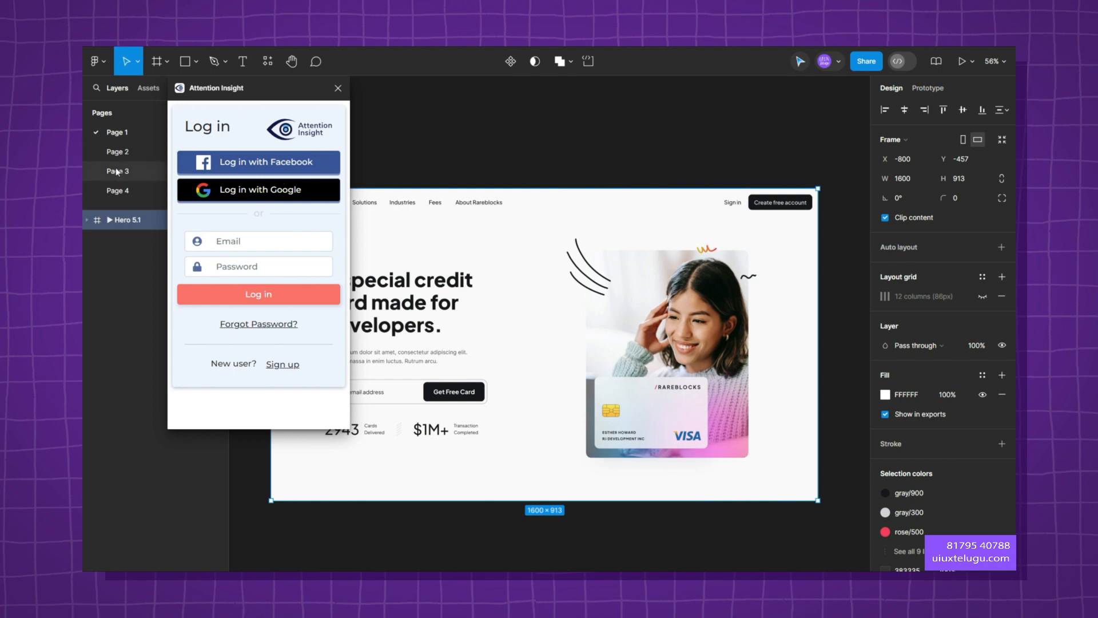
click(310, 194)
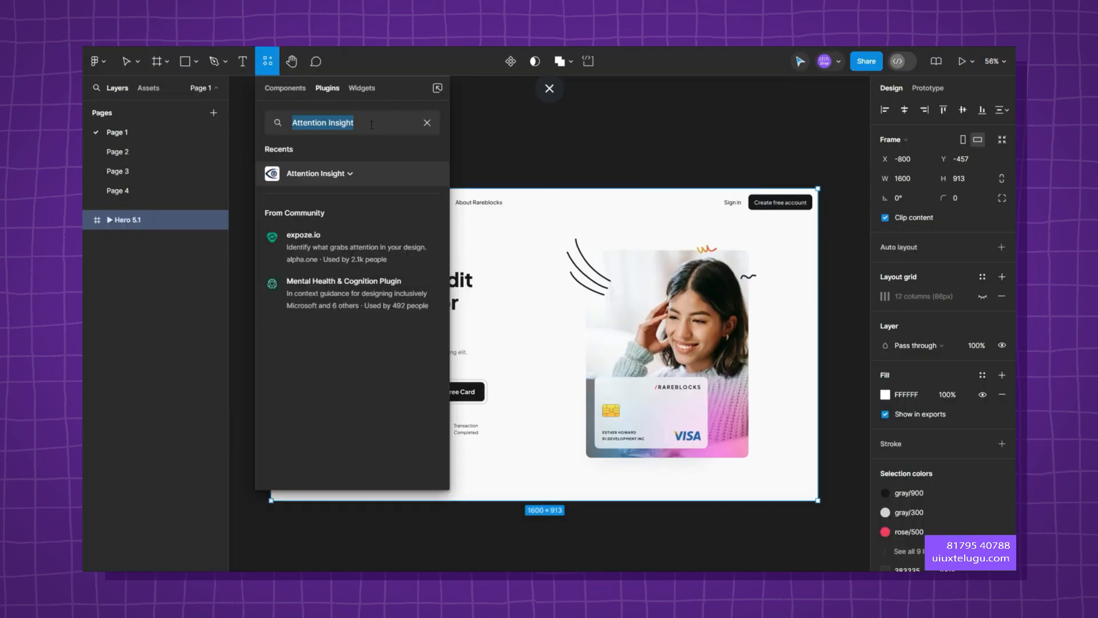
- Search the plugins for "foundation", run Foundation: Color Generator and move its window so the whole palette fits on screen
text(founda)
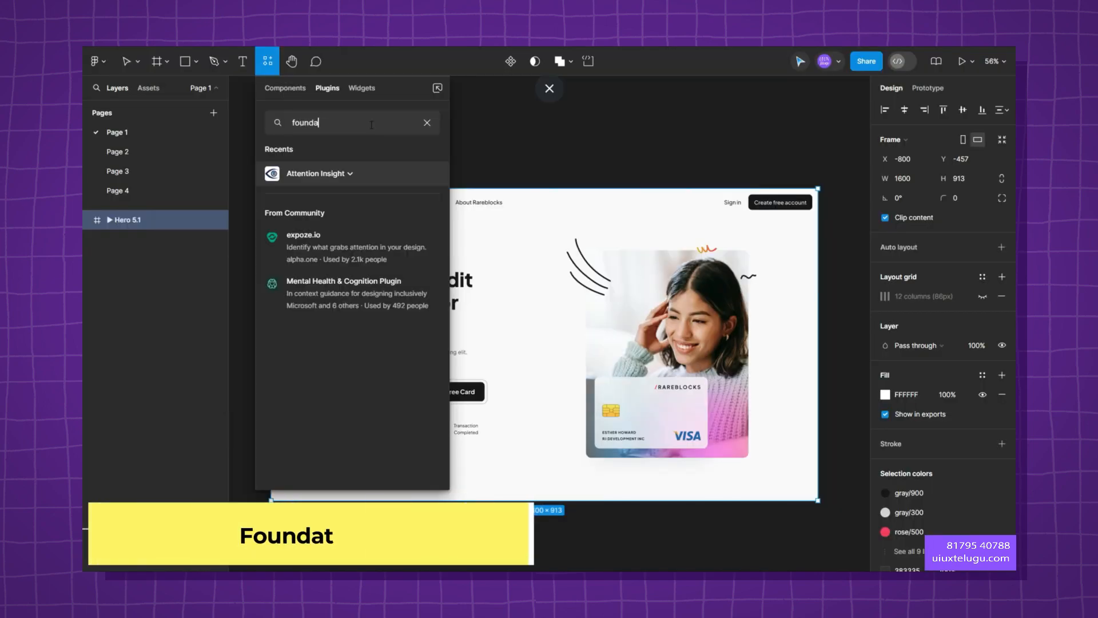
text(tion)
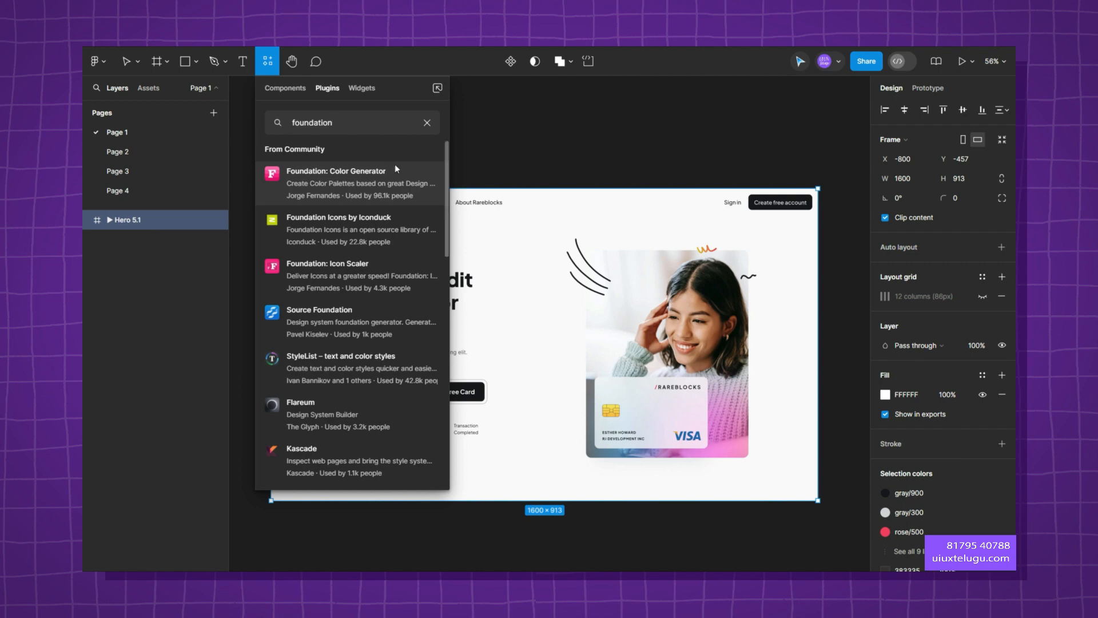
click(425, 183)
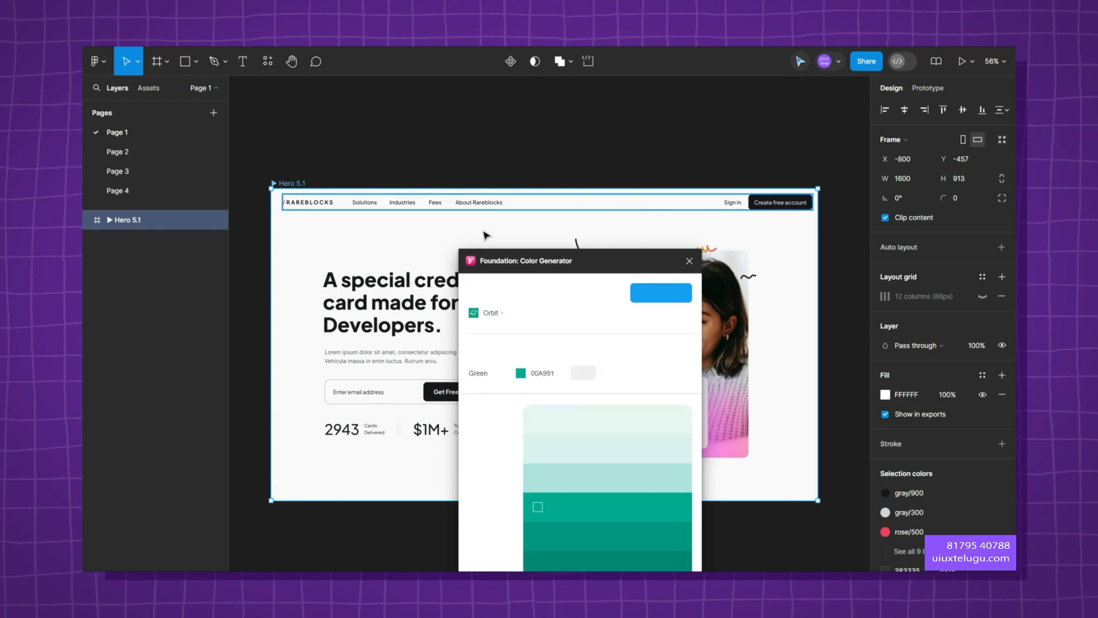
drag(571, 271, 585, 100)
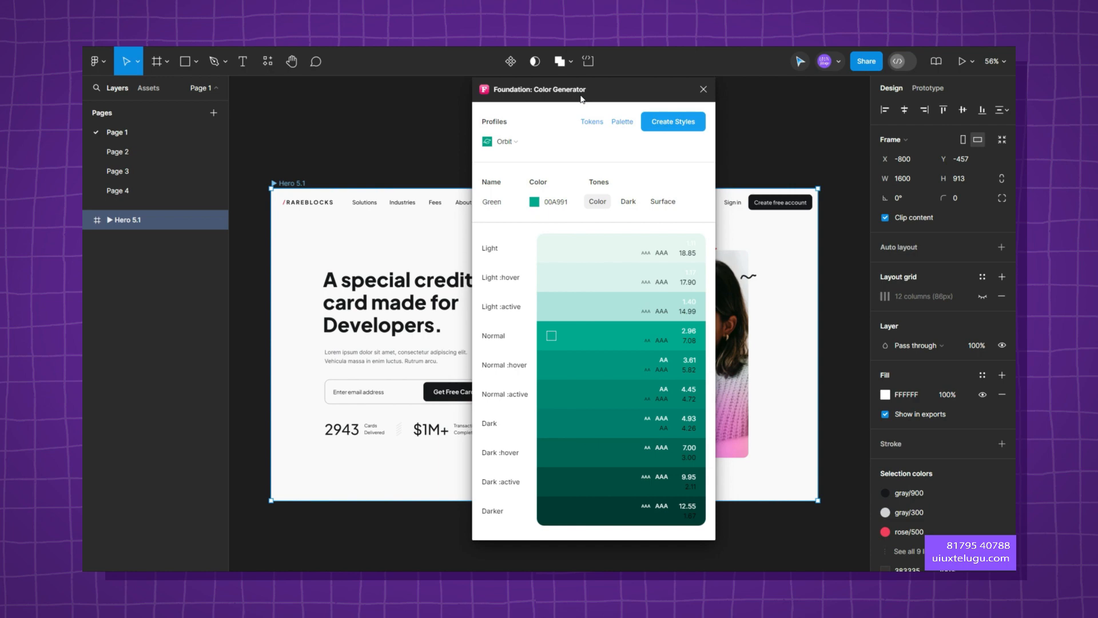
- Set the generator's base colour to the bright blue 07A4F2
click(535, 203)
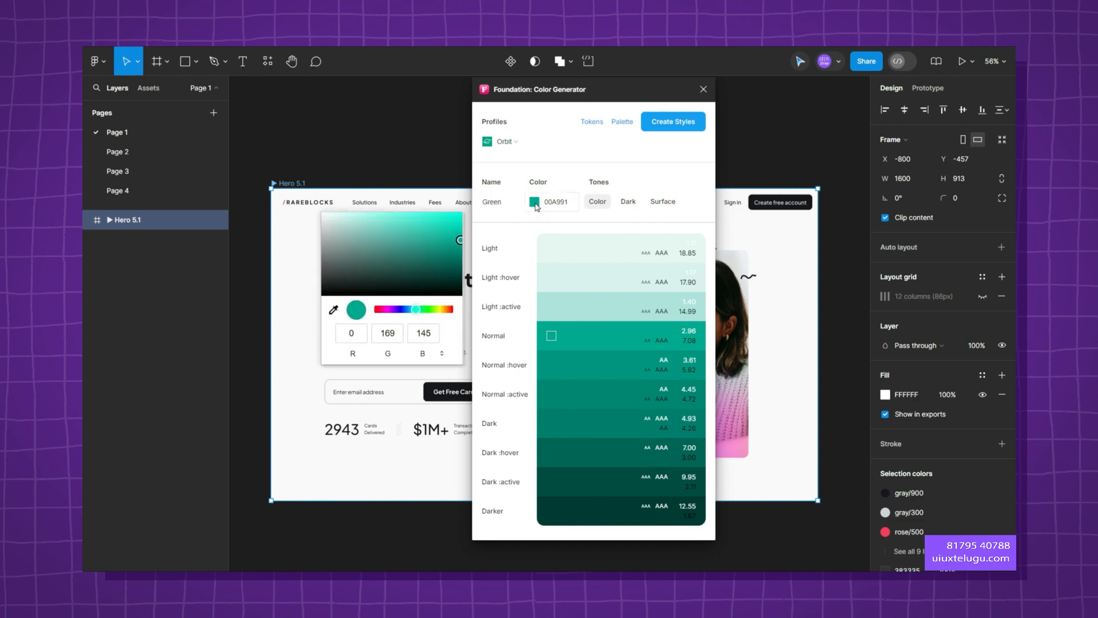
click(333, 310)
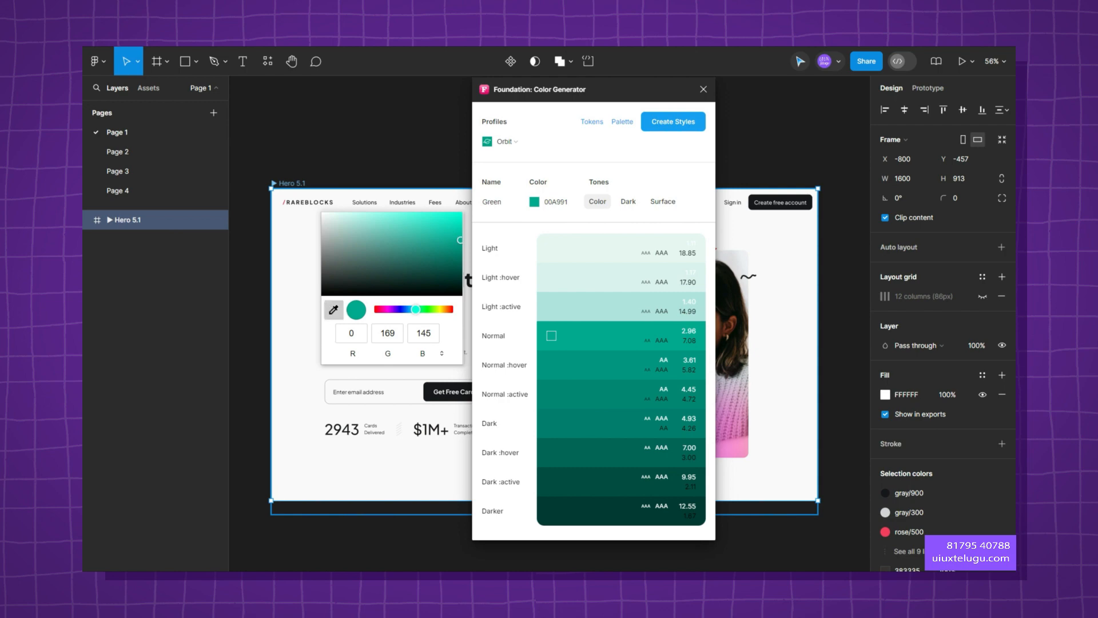
click(405, 254)
mouse_move(424, 310)
mouse_down()
mouse_move(438, 309)
mouse_move(409, 310)
mouse_up()
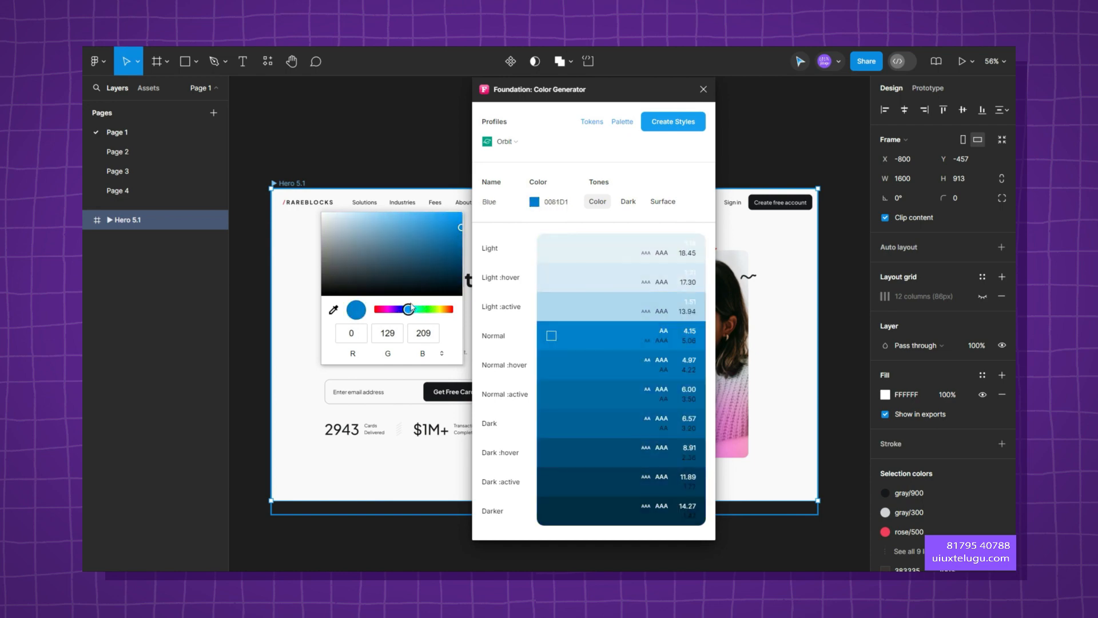
drag(426, 250, 458, 219)
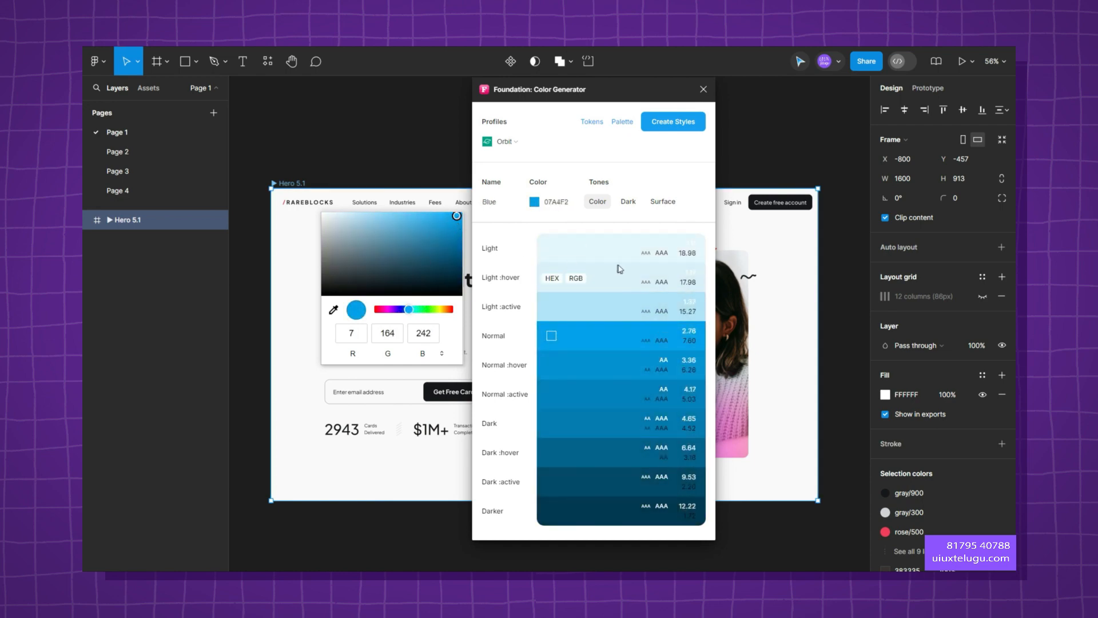
- Create colour styles from the blue tones, add their palette to the canvas and close Foundation: Color Generator
mouse_move(595, 256)
mouse_move(592, 282)
mouse_move(606, 312)
mouse_move(609, 342)
click(671, 123)
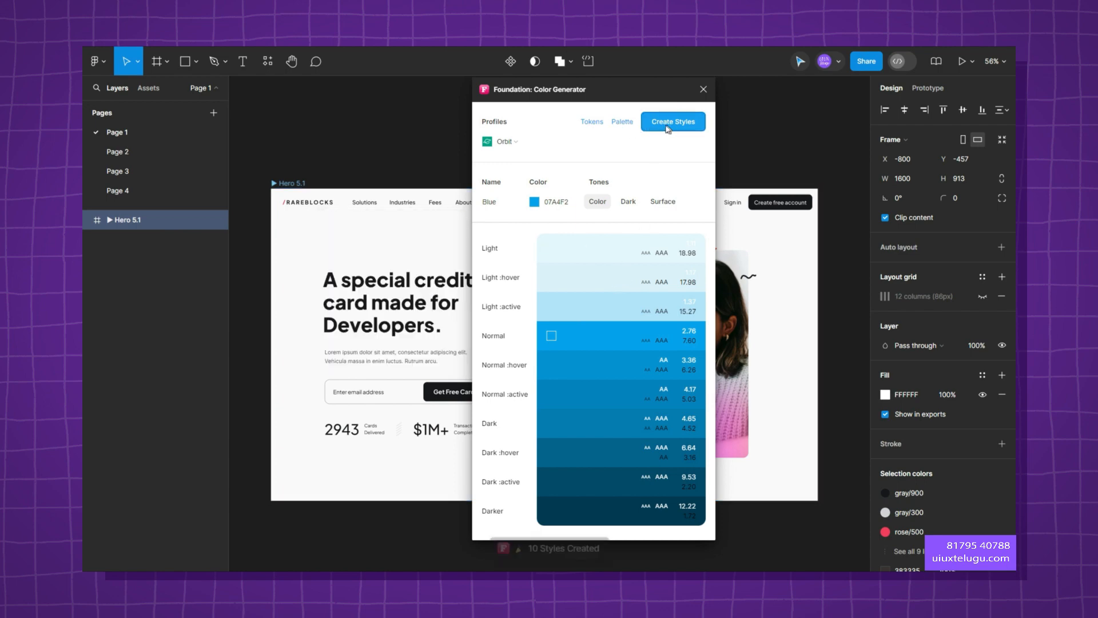
click(623, 122)
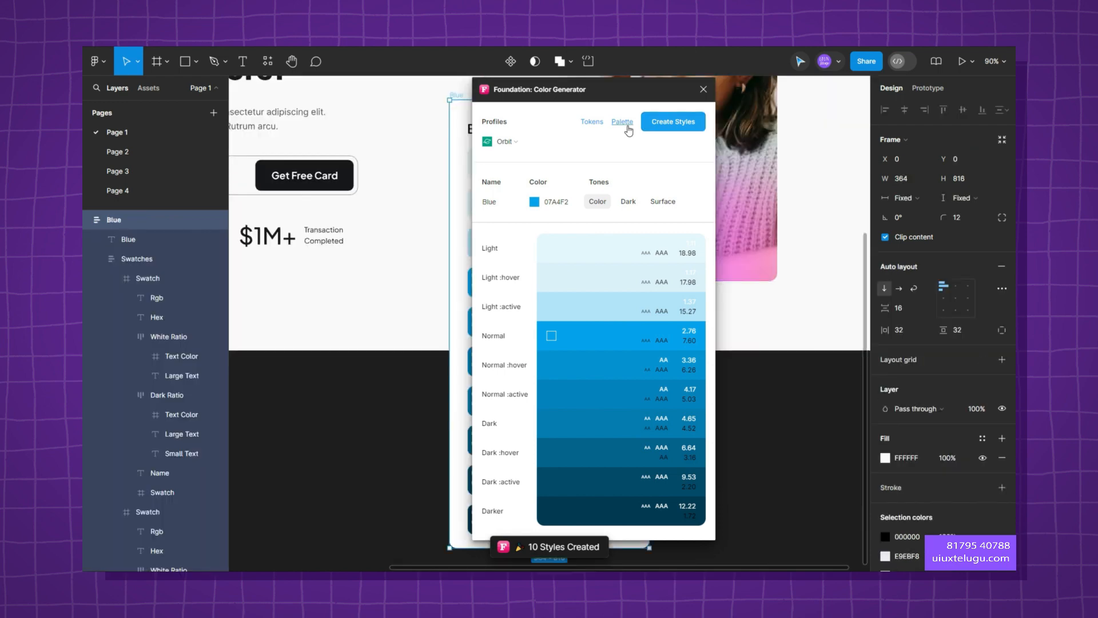
click(703, 88)
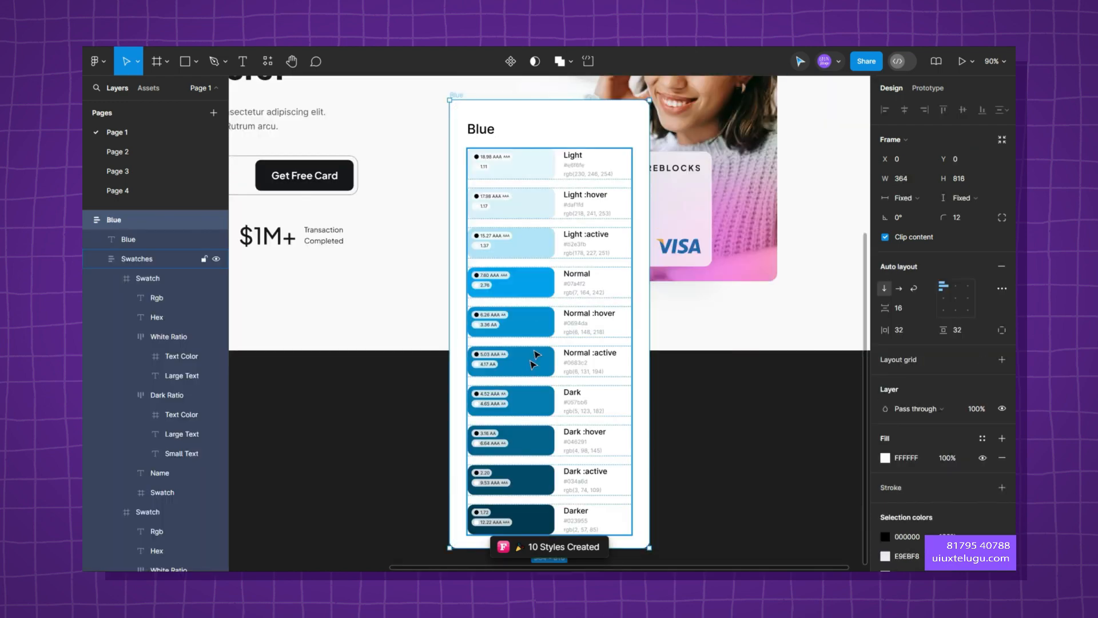
- Move the Blue palette frame off the landing page to just right of Hero 5.1 and deselect it
key(ctrl+minus)
drag(549, 187, 484, 147)
click(620, 175)
drag(345, 317, 640, 331)
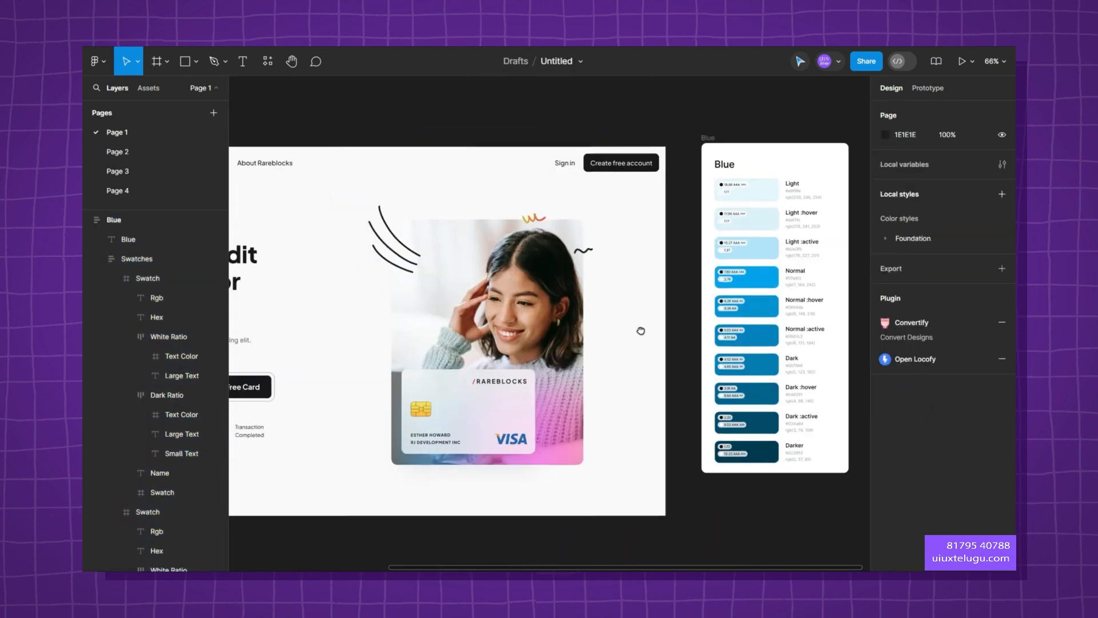
scroll(643, 333, down, 3)
drag(568, 417, 665, 416)
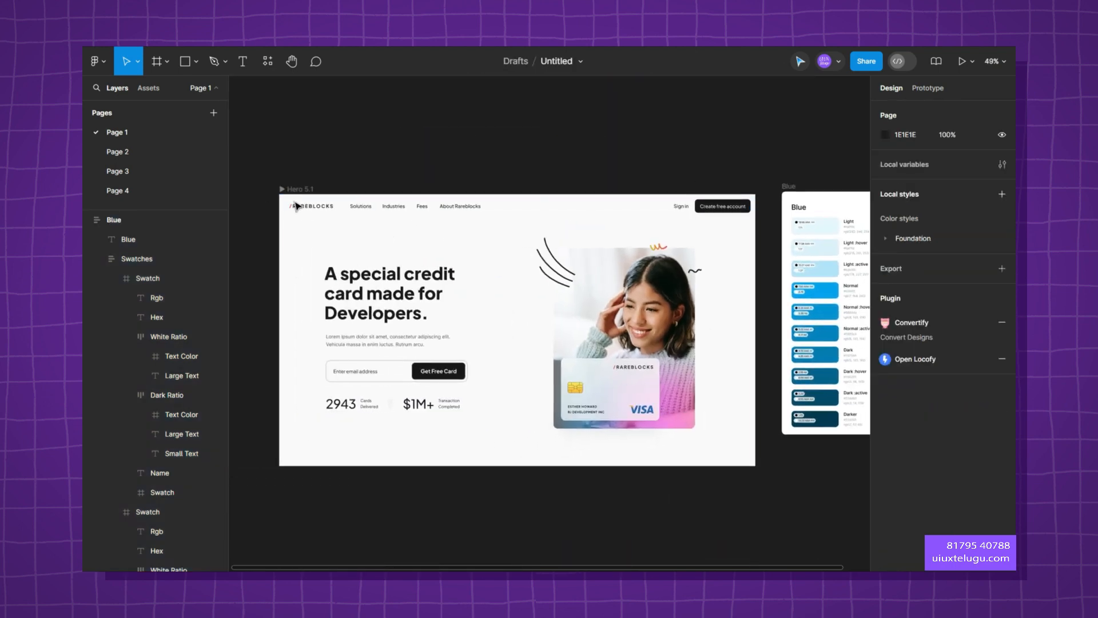
- Collapse the Blue layer and make two copies of the Hero 5.1 frame beyond the Blue palette
click(85, 222)
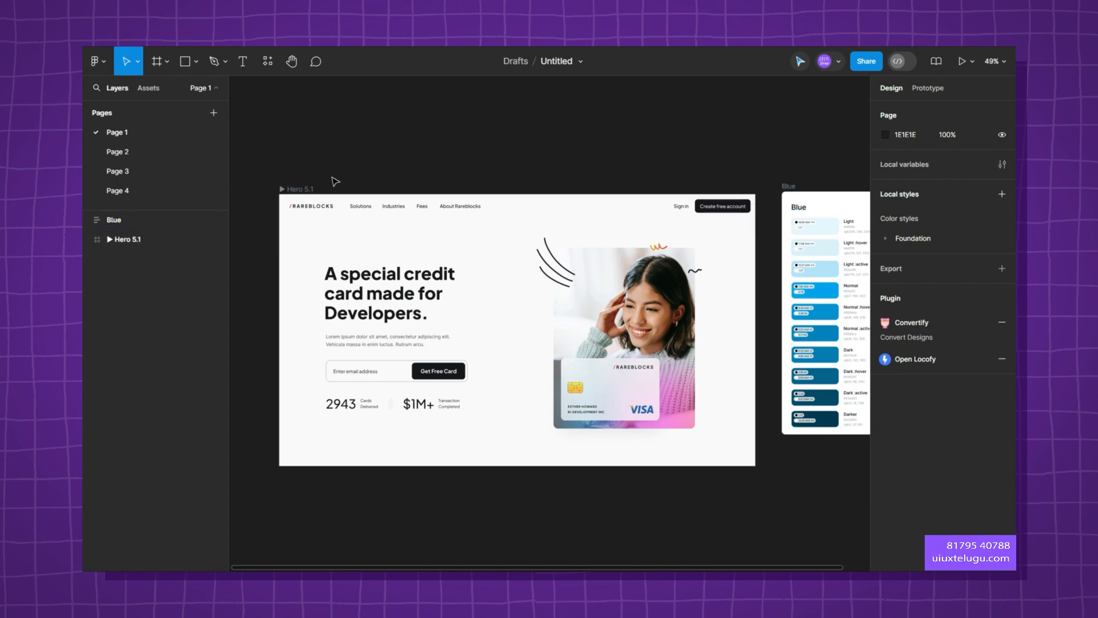
click(307, 190)
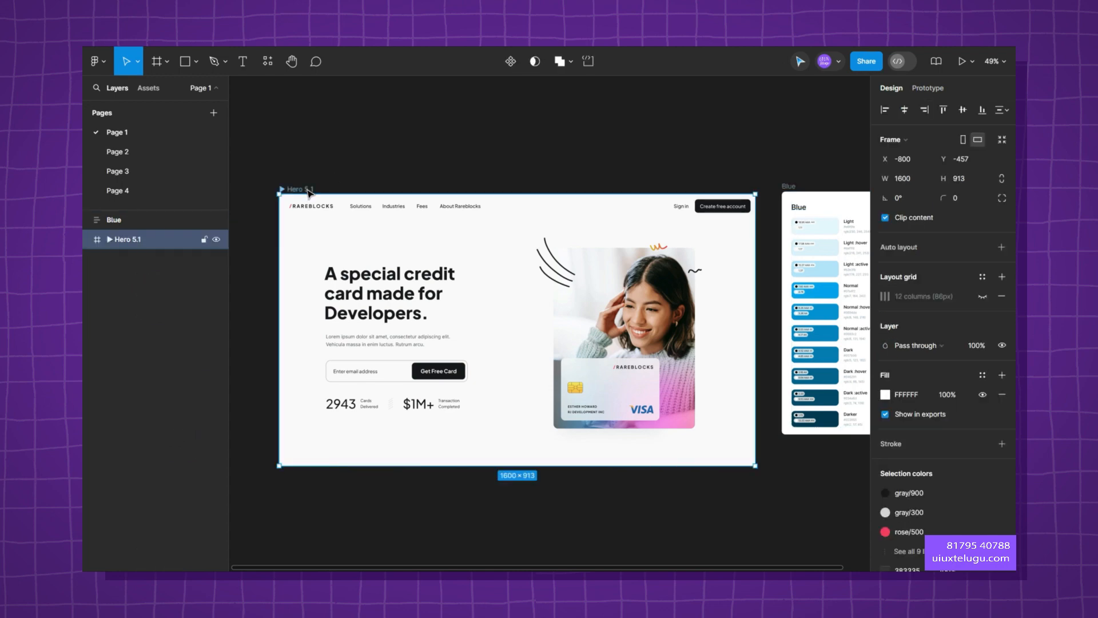
scroll(338, 196, down, 5)
key(ctrl+d)
scroll(385, 215, right, 2)
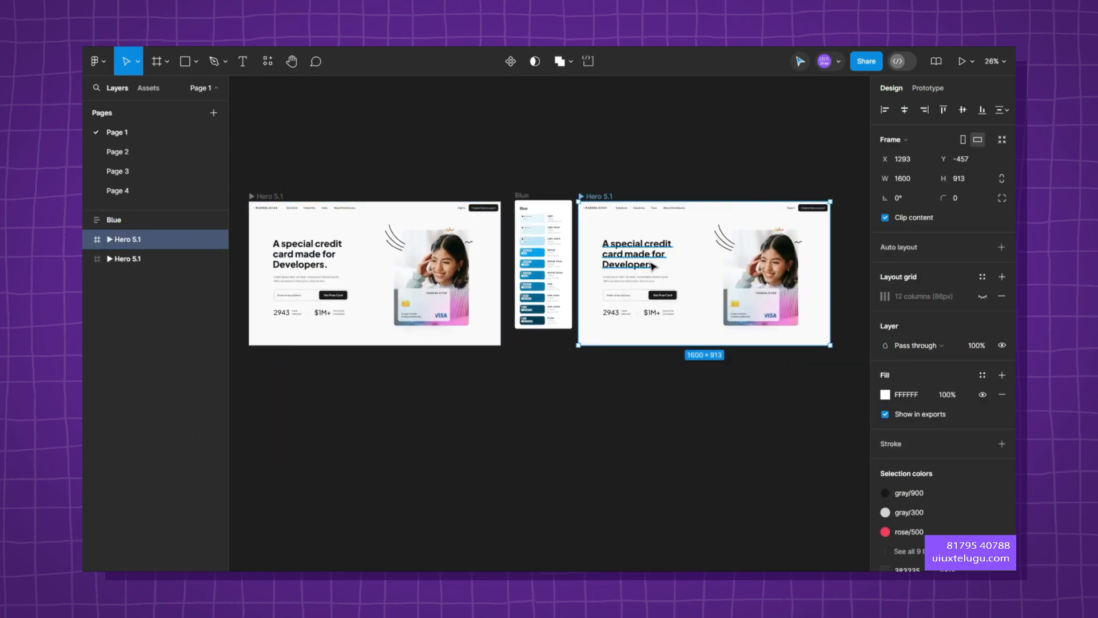
key(ctrl+d)
scroll(546, 450, down, 3)
drag(466, 466, 576, 431)
click(505, 387)
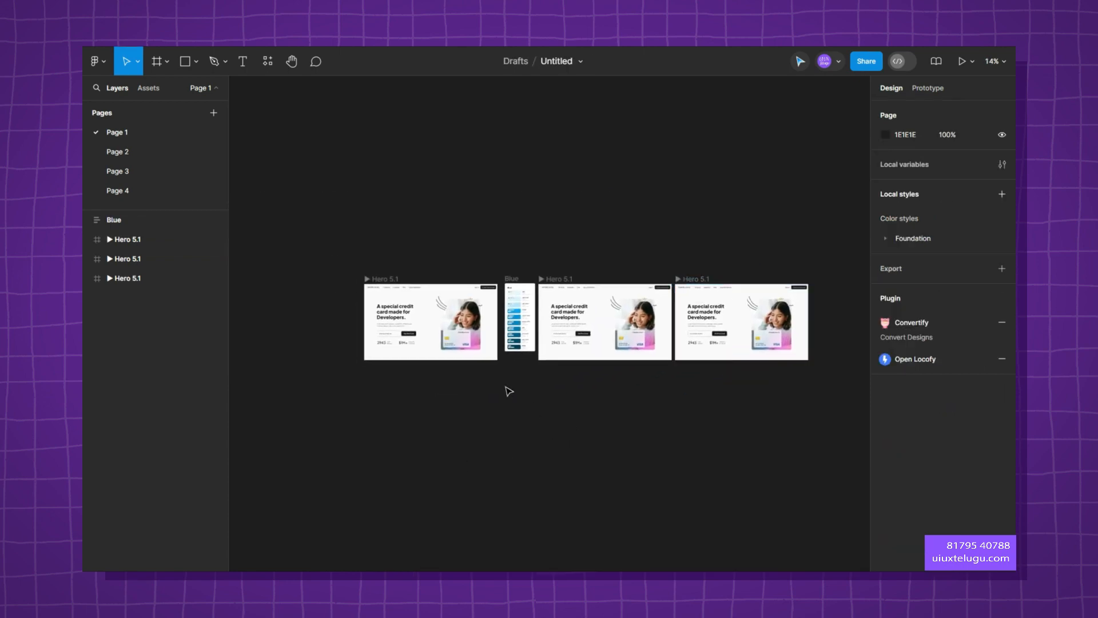
scroll(509, 391, up, 3)
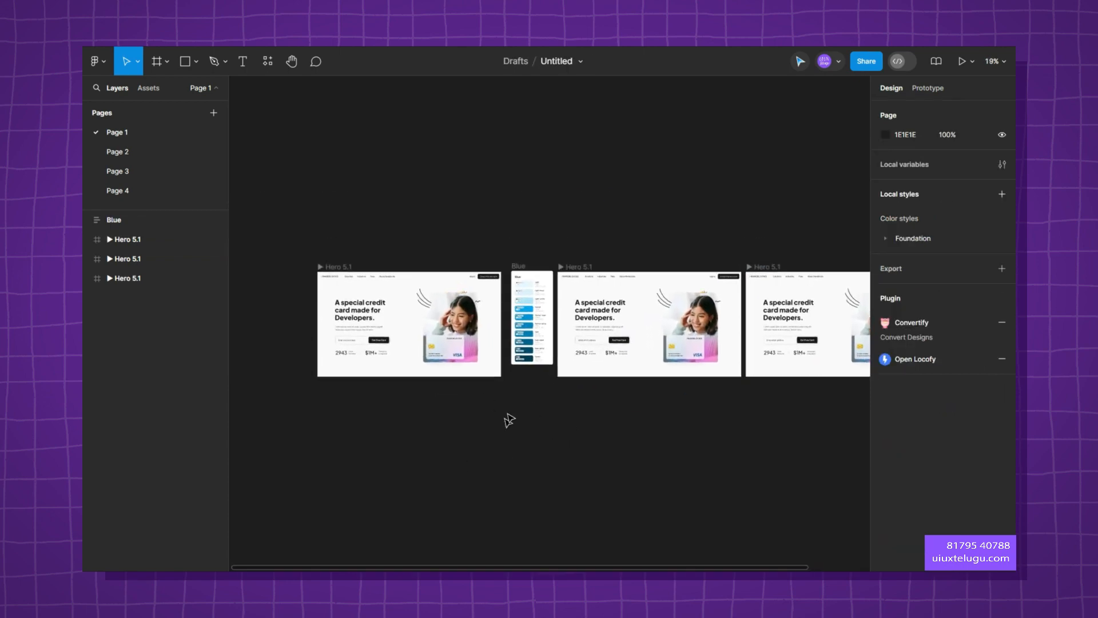
scroll(524, 366, up, 2)
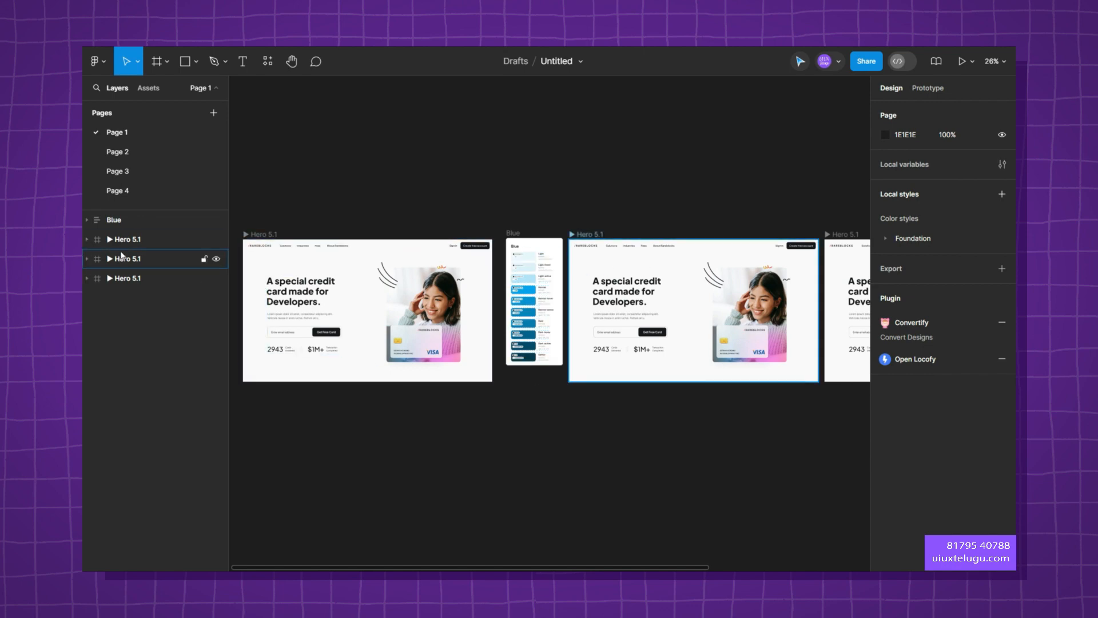
- Recolour the FAFAFA background of all three Hero 5.1 frames to E6F6FE, sampled from the Blue palette's Light swatch, and deselect them
click(143, 240)
shift+click(137, 258)
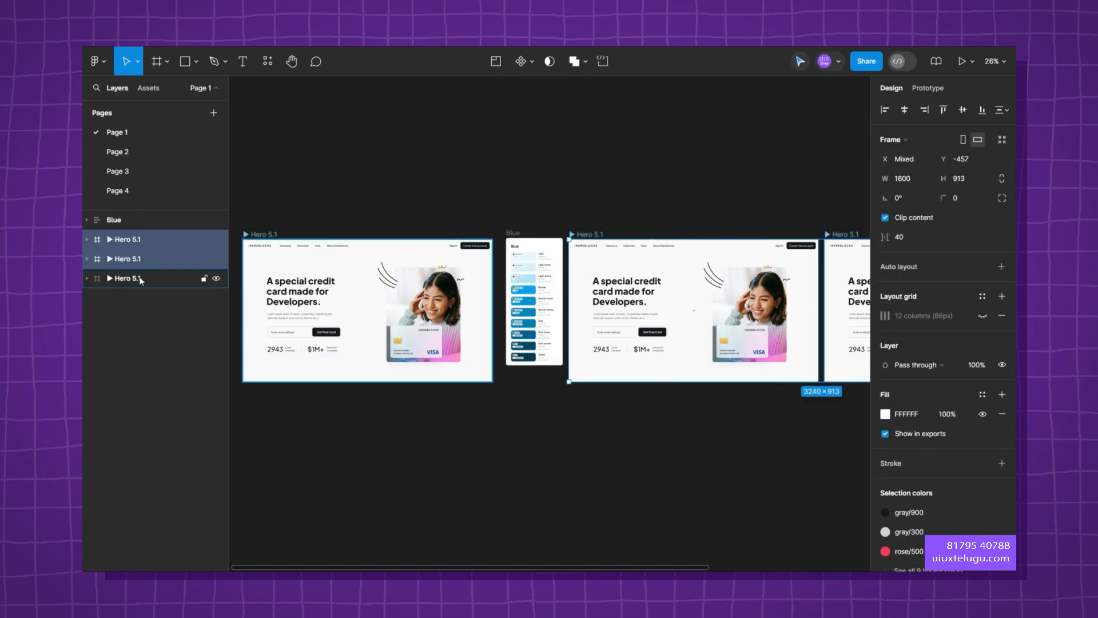
shift+click(140, 279)
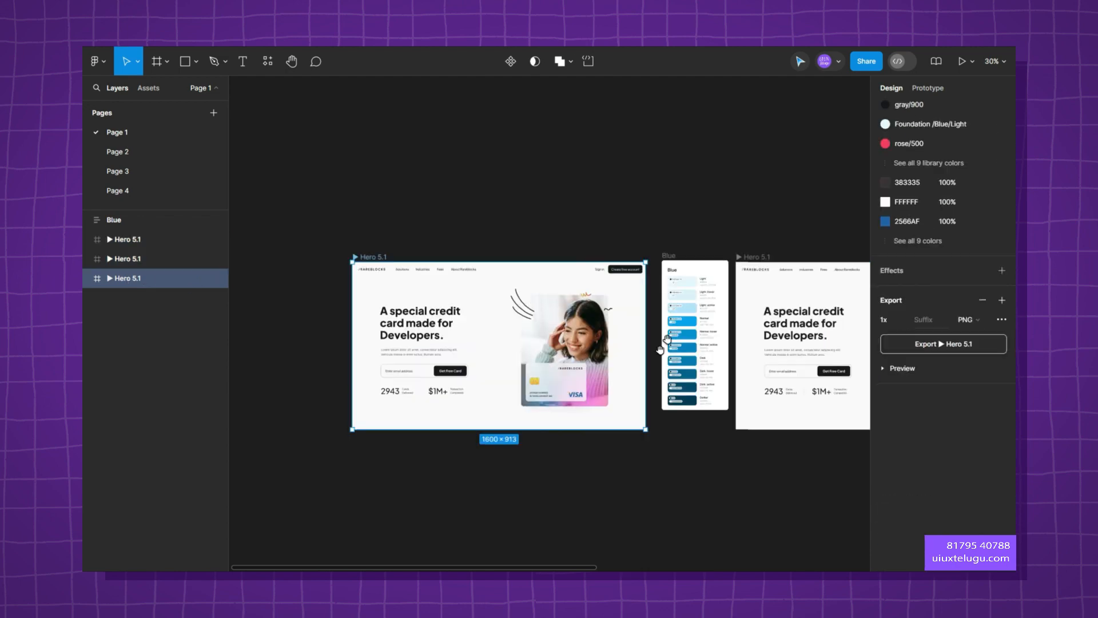
scroll(635, 253, up, 10)
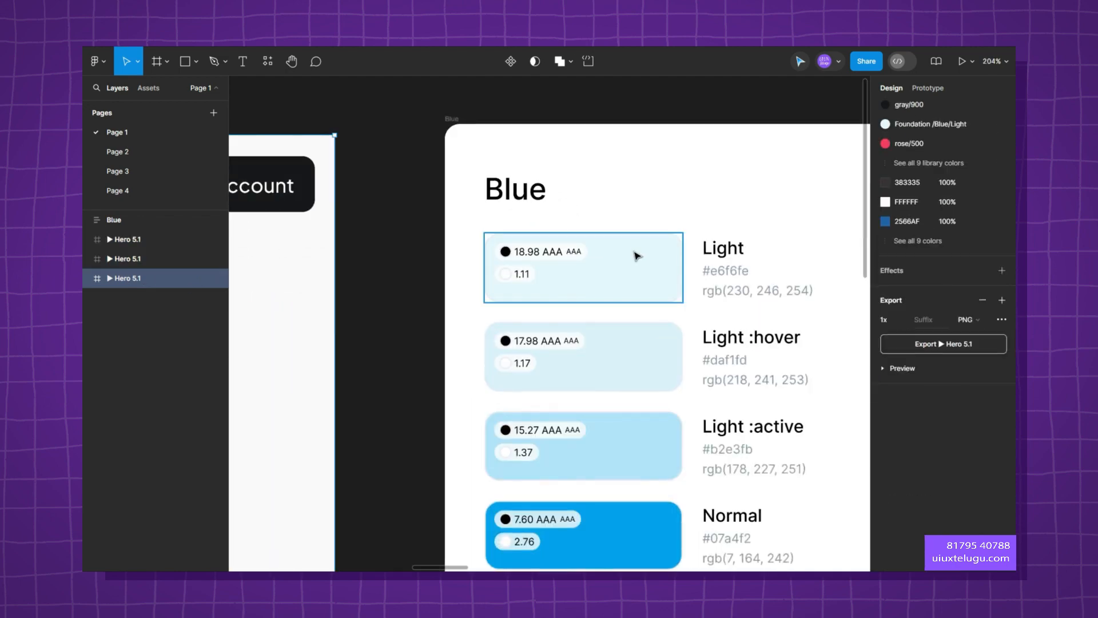
scroll(635, 259, up, 3)
scroll(628, 265, down, 12)
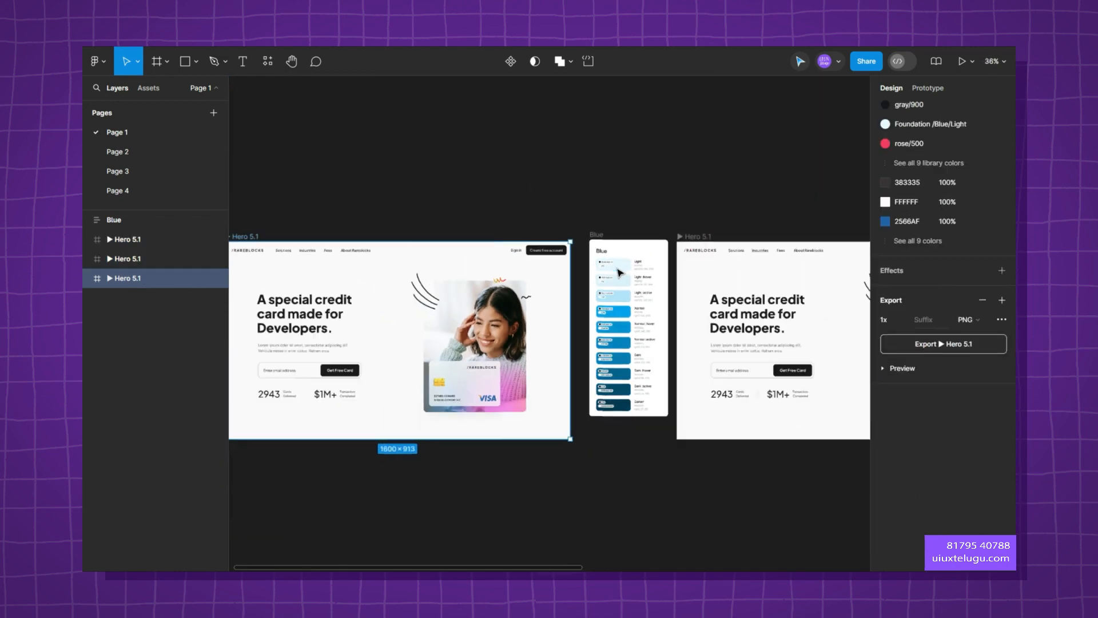
scroll(572, 246, down, 2)
shift+click(123, 240)
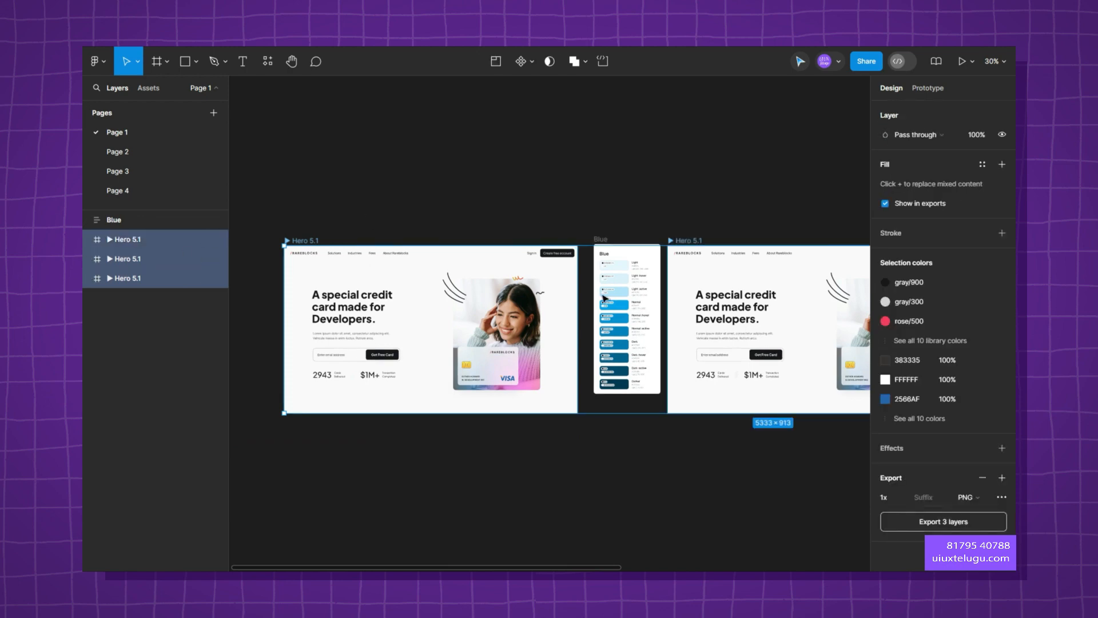
click(920, 418)
scroll(926, 416, down, 2)
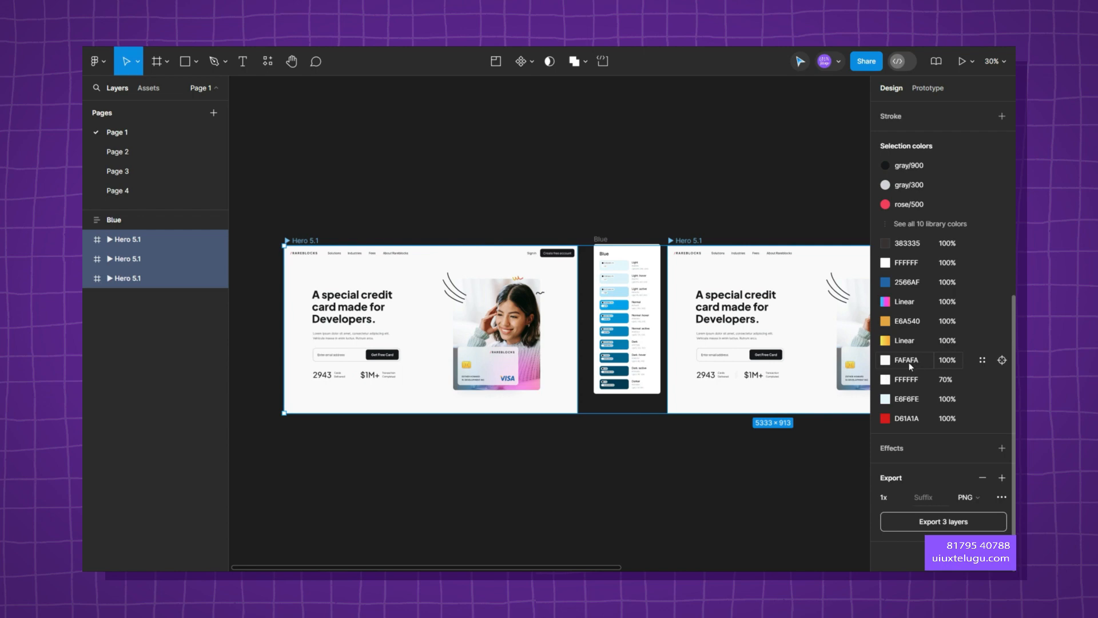
click(885, 360)
click(742, 426)
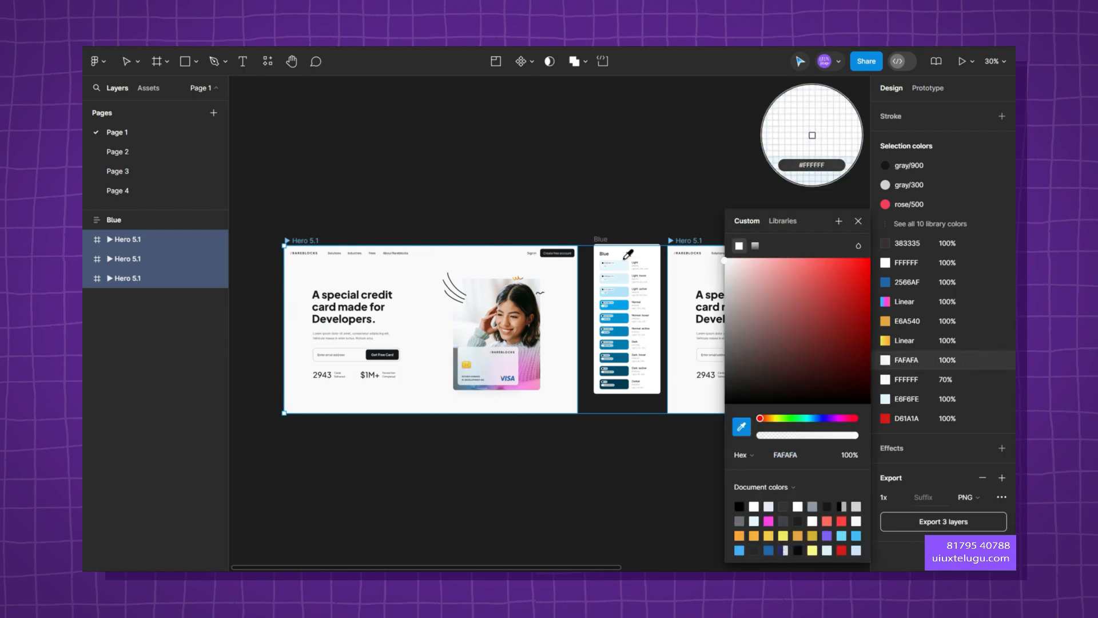
click(626, 269)
click(858, 221)
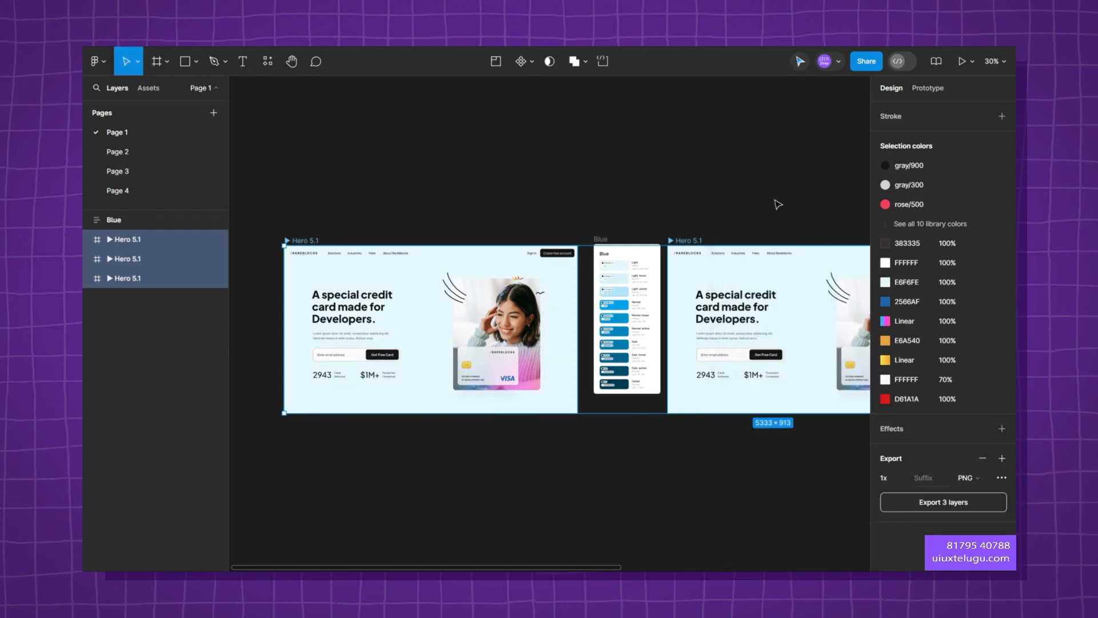
click(755, 202)
drag(745, 199, 686, 211)
scroll(685, 211, right, 5)
scroll(576, 289, up, 5)
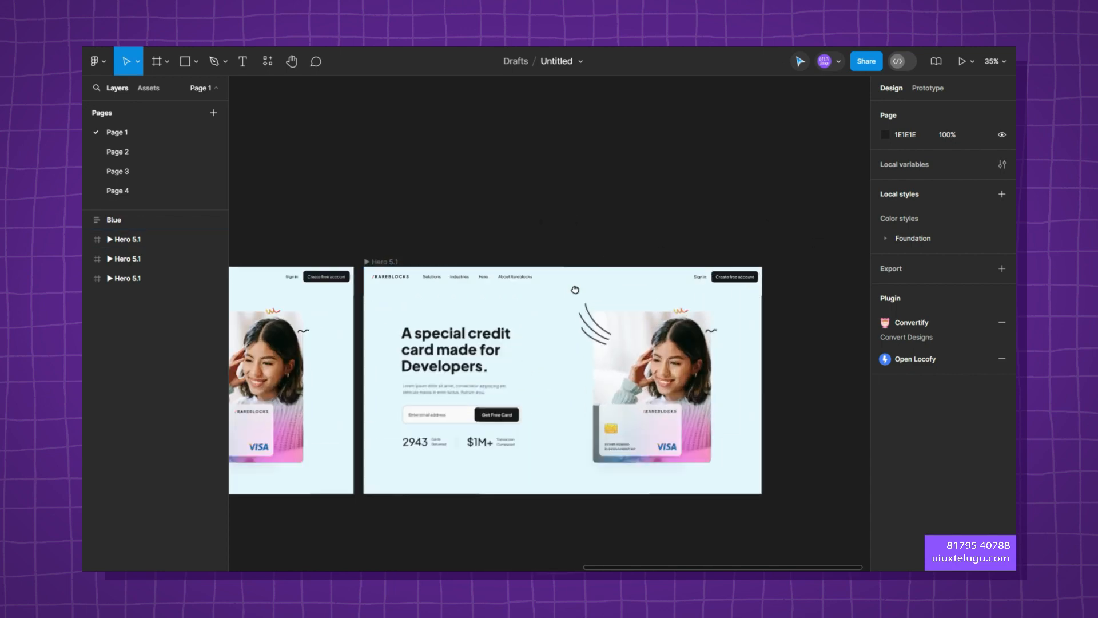
scroll(579, 292, down, 5)
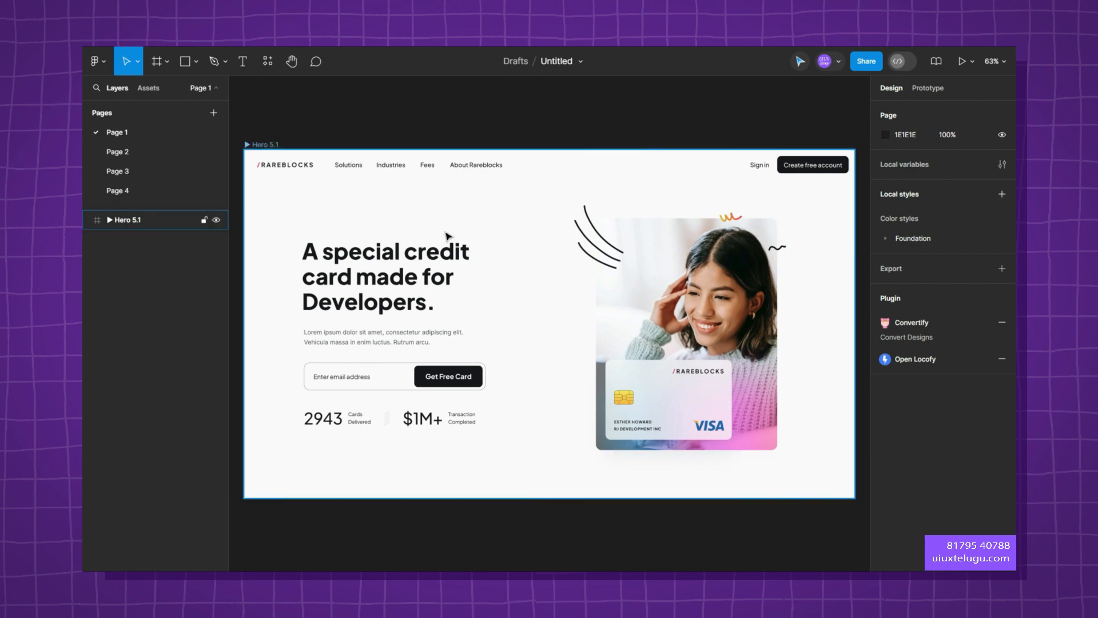
- Search the plugins for "Downsize" and run Downsize
click(267, 61)
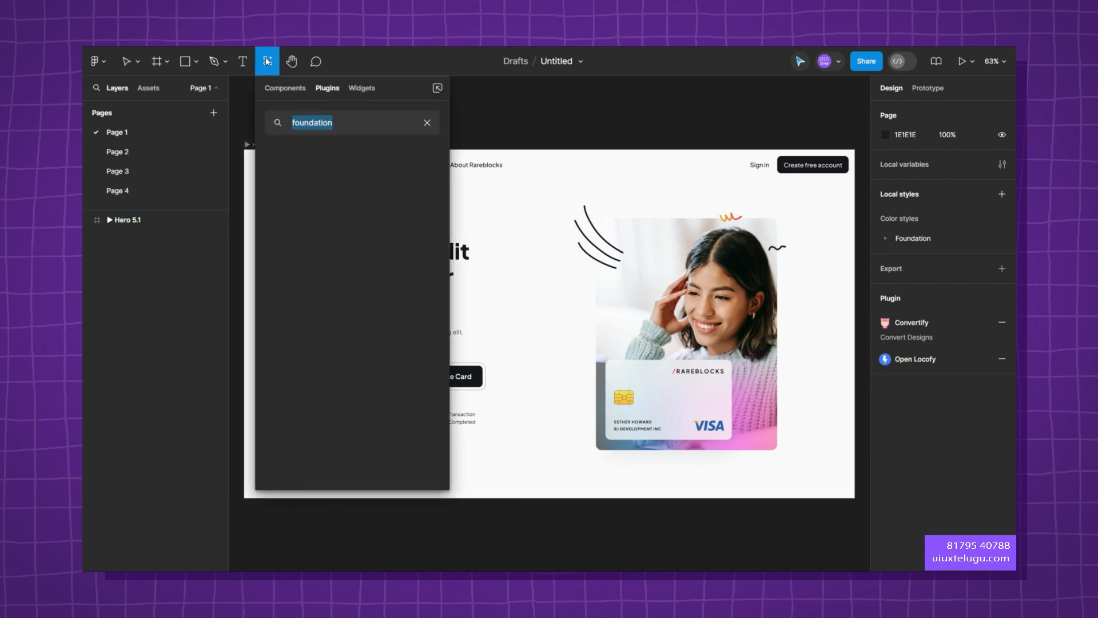
text(Dow)
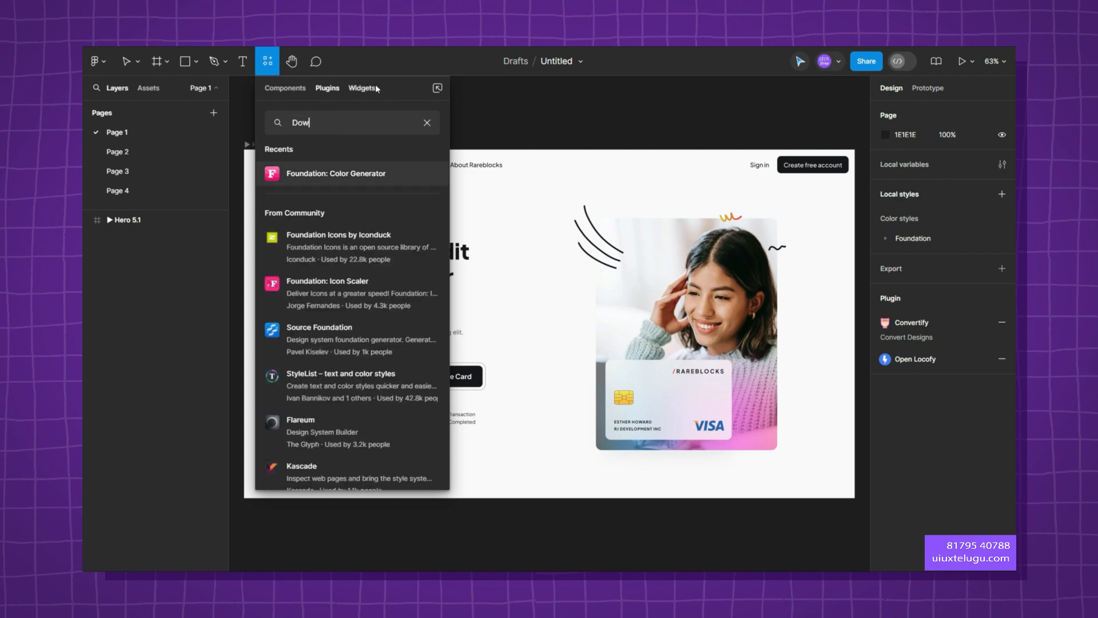
text(nsize)
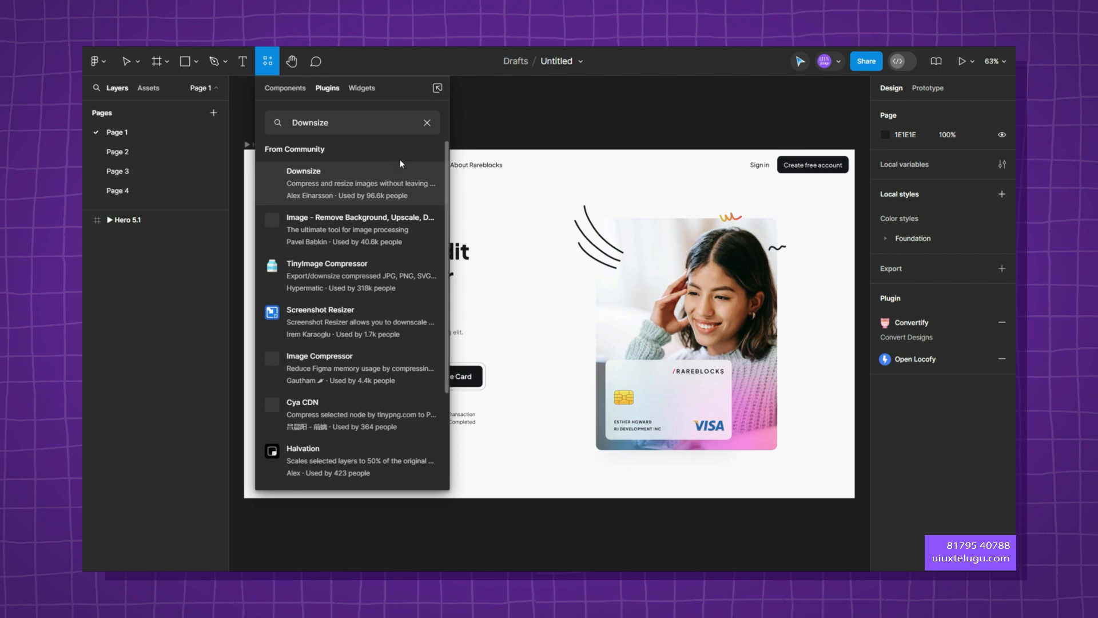
click(426, 184)
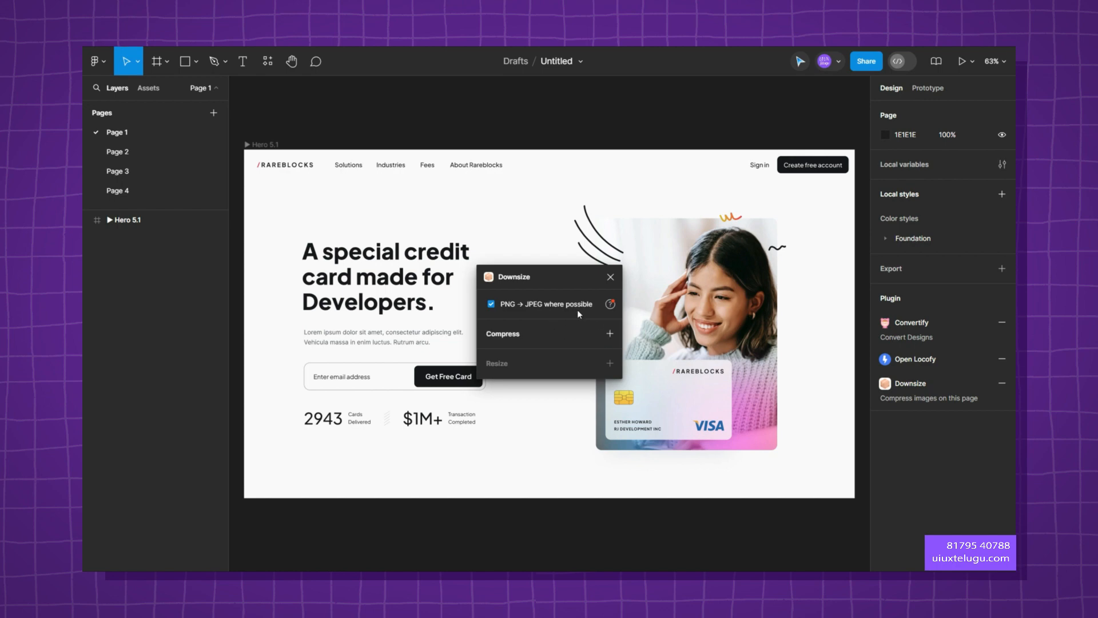
- Compress the woman's photo, image 4, in Hero 5.1 at quality 80 with PNG to JPEG conversion where possible
click(86, 220)
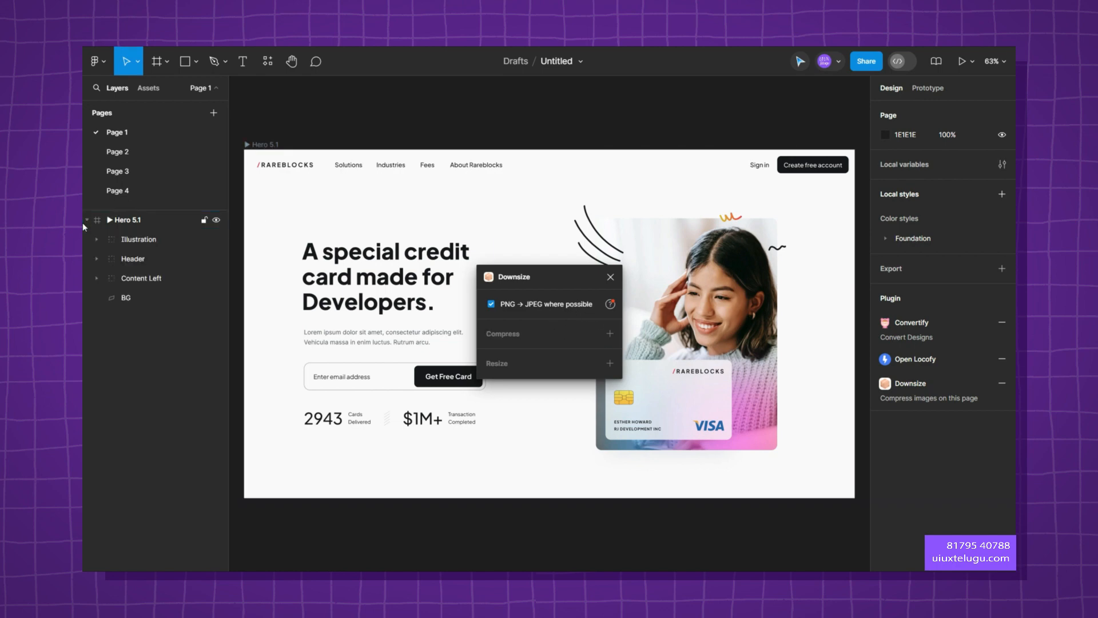
click(96, 258)
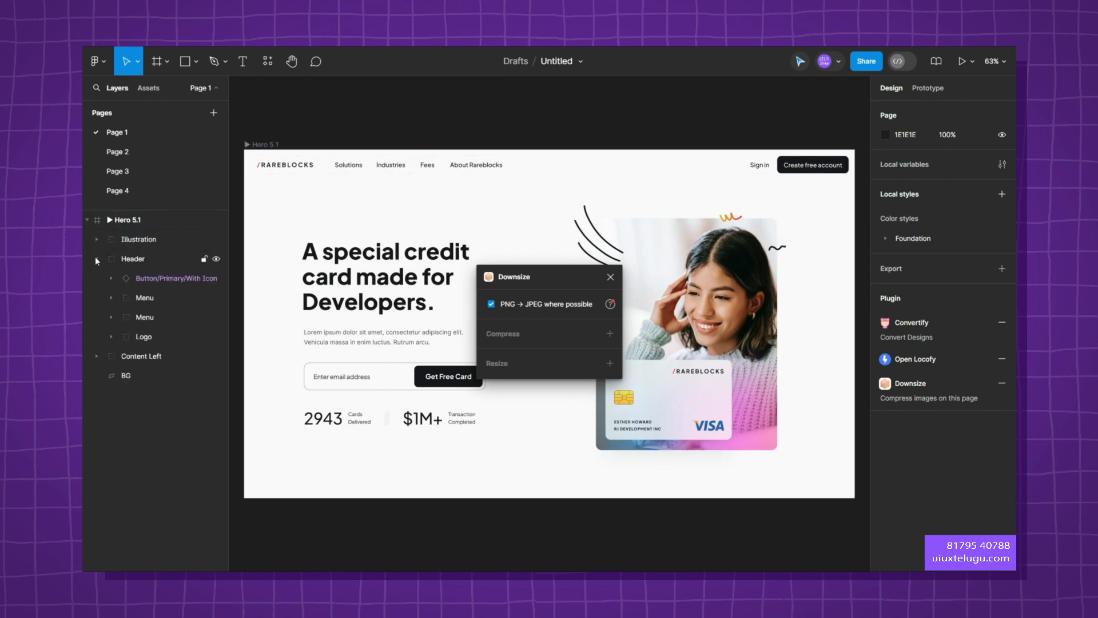
ctrl+click(714, 284)
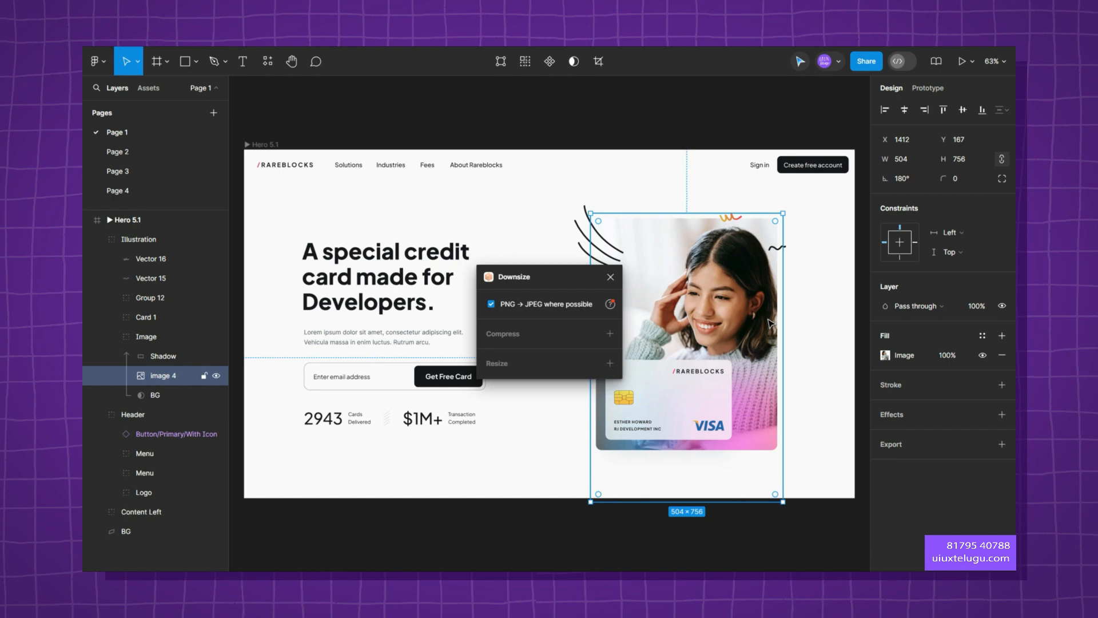
scroll(770, 327, up, 3)
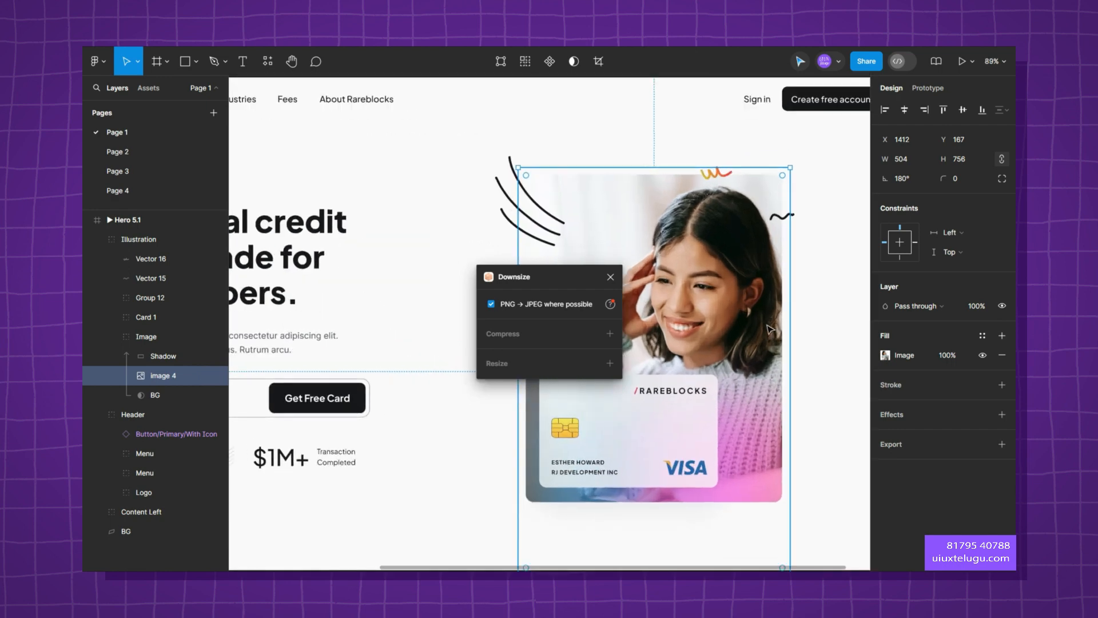
click(552, 334)
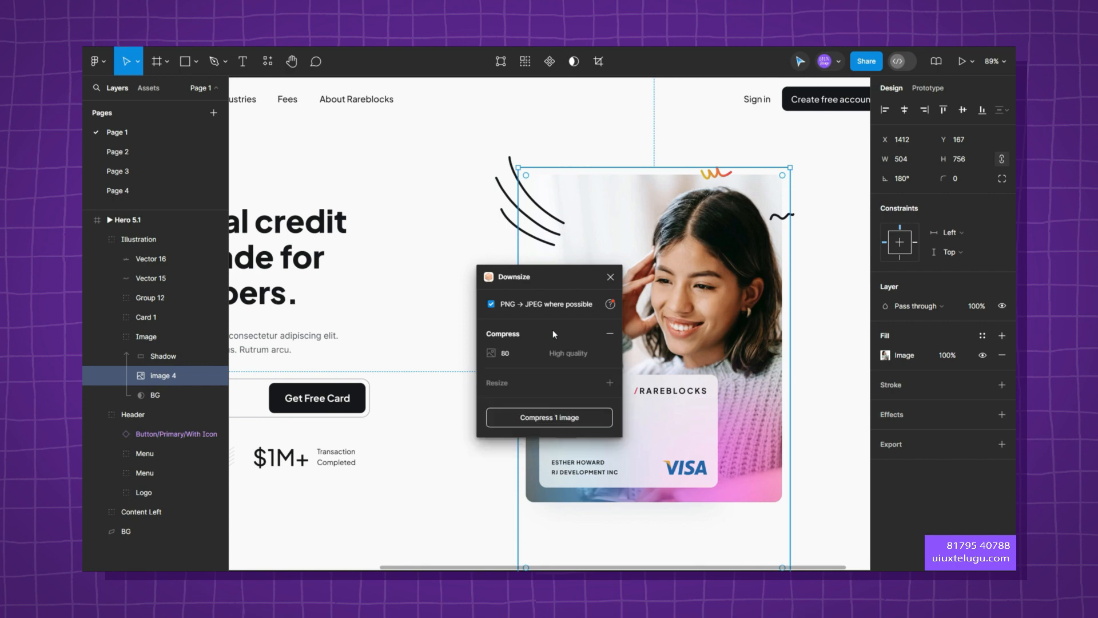
key(shift+1)
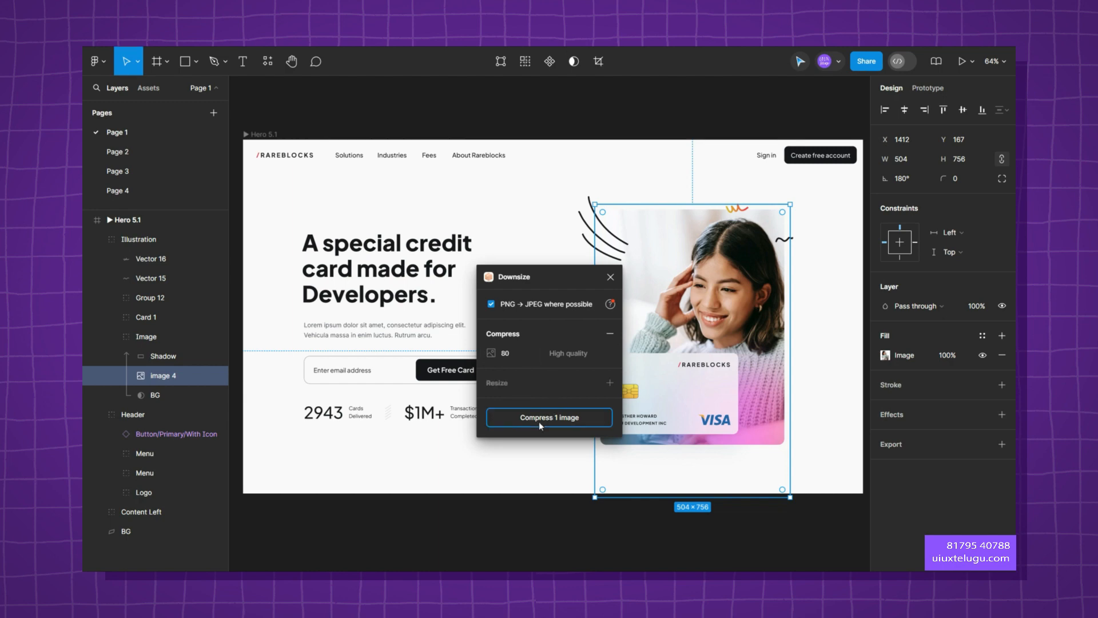
click(558, 425)
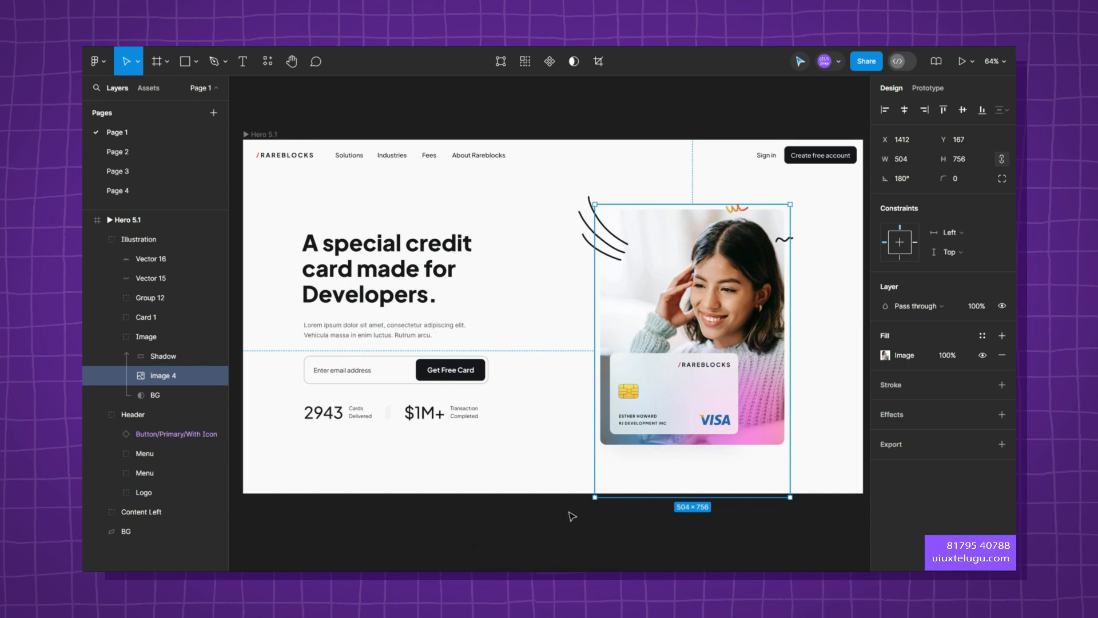
- Examine the compressed photo's quality up close, collapse the Hero 5.1 layers and deselect the image
scroll(695, 330, up, 5)
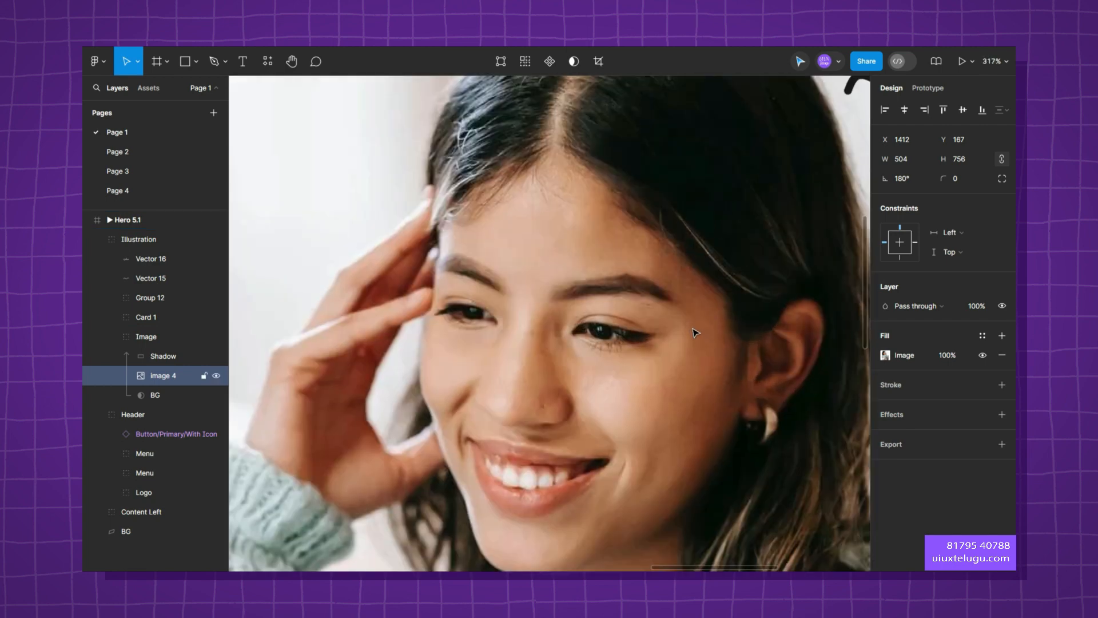
scroll(695, 331, down, 2)
scroll(695, 332, down, 8)
click(86, 219)
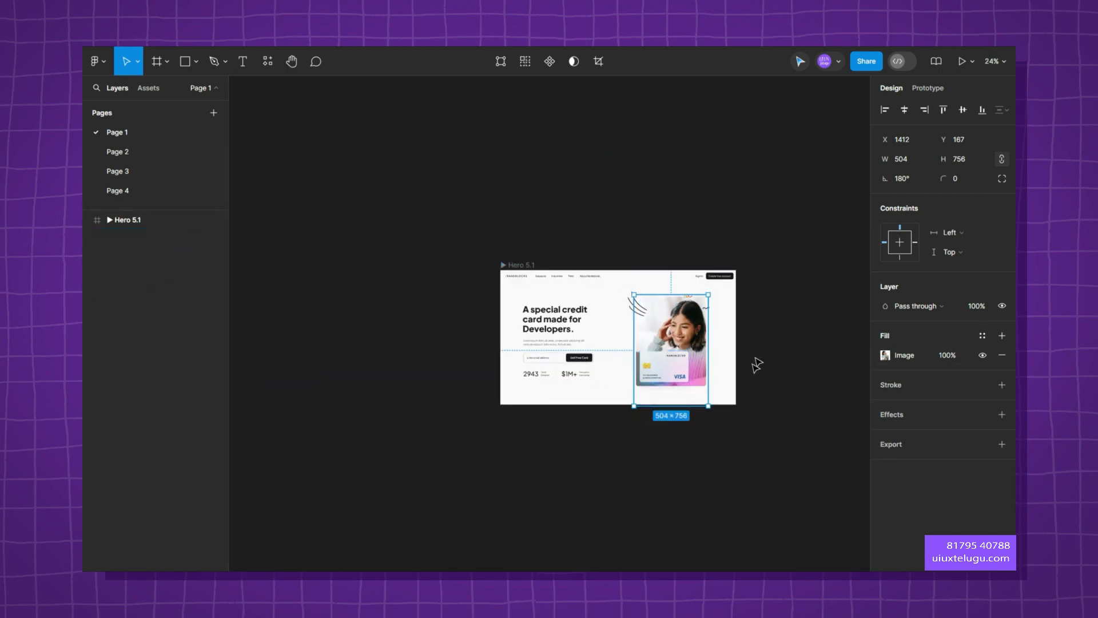
scroll(758, 364, up, 3)
click(776, 284)
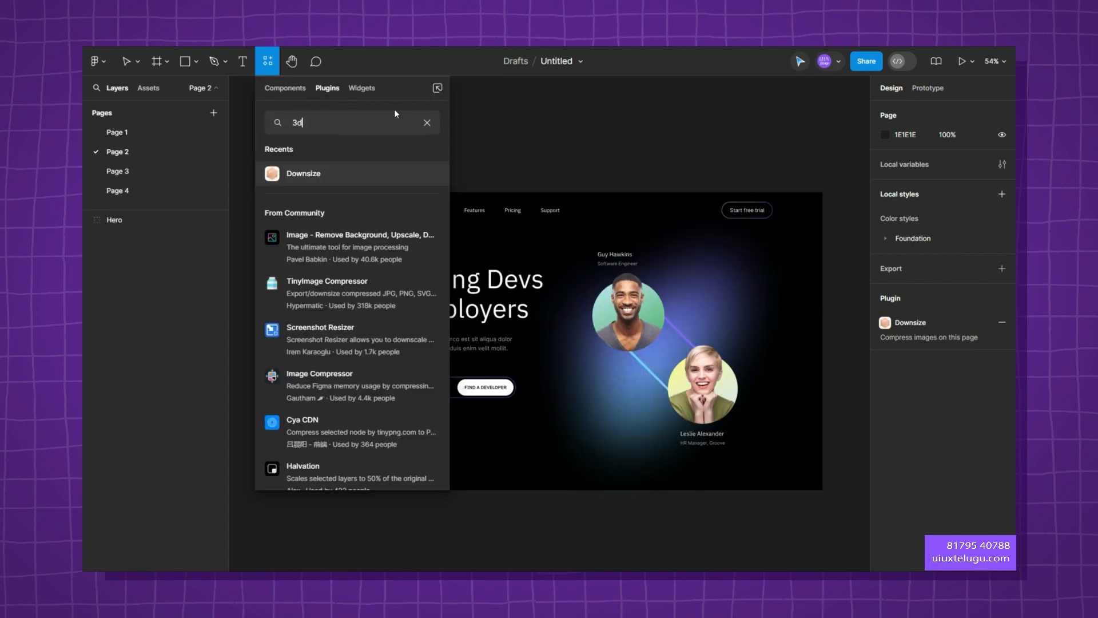
- Search the plugins for "3d transform", run 3D Transformer on the Page 2 landing page frame and move its window off the headline
text(t)
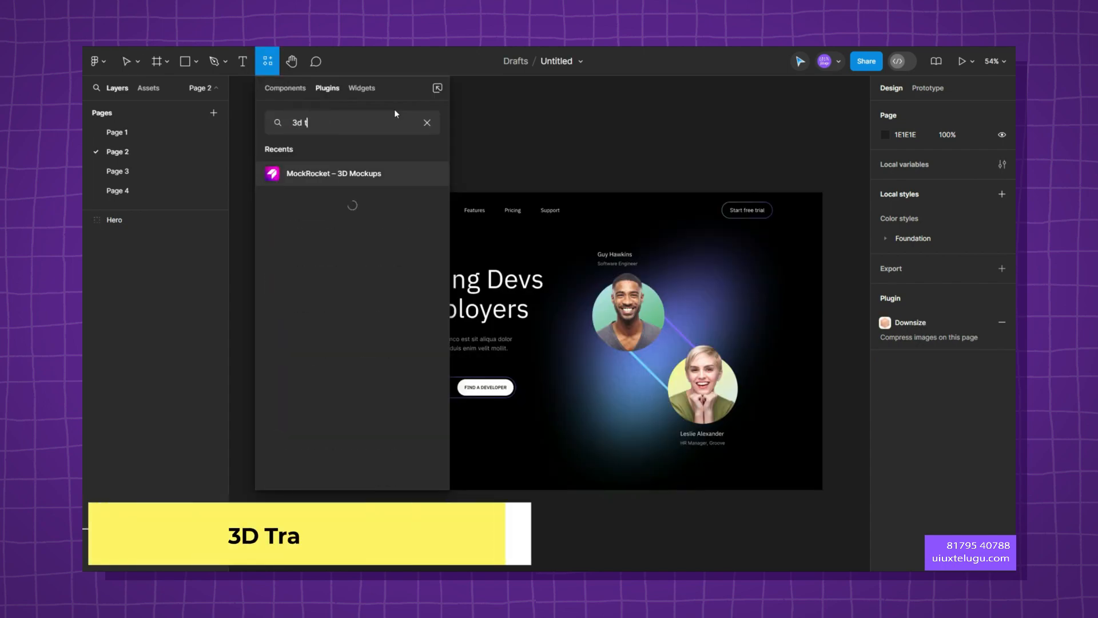
text(ransform)
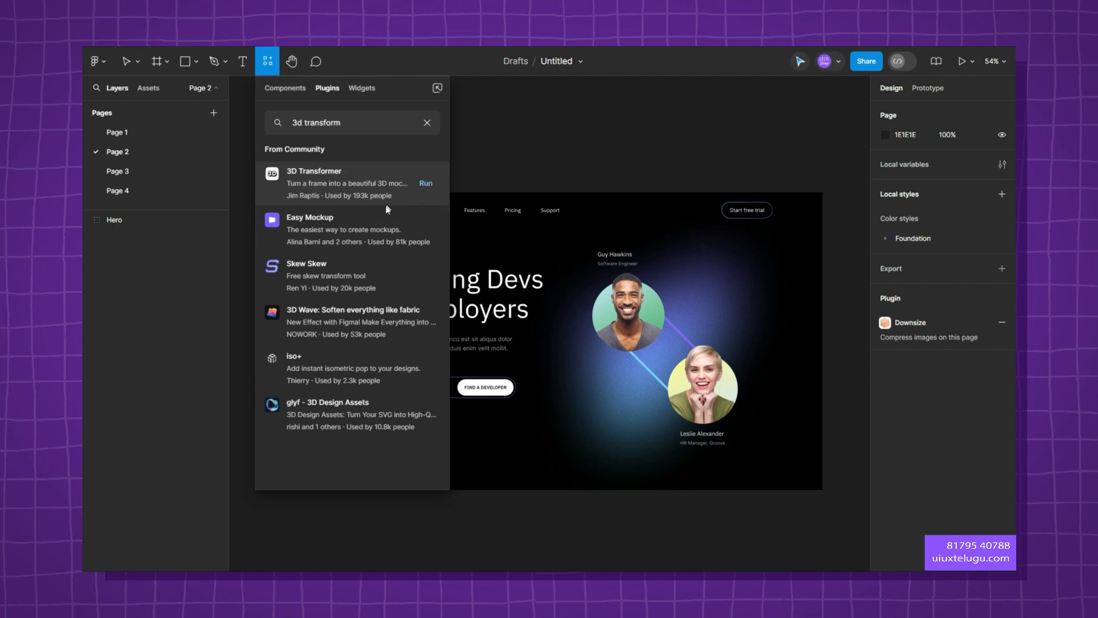
click(426, 183)
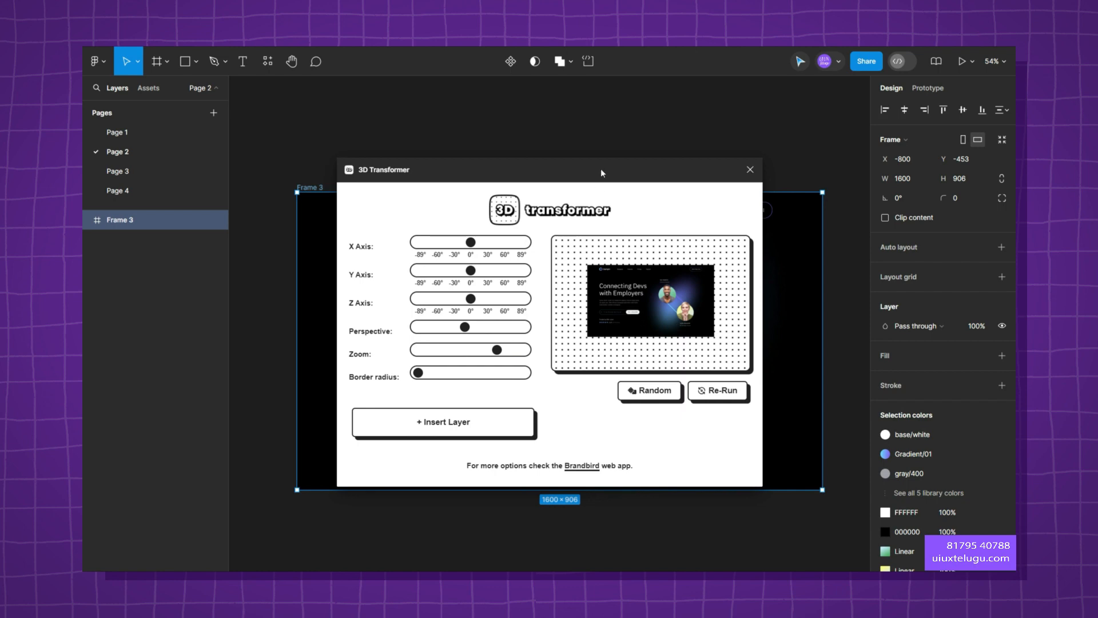
drag(600, 170, 720, 306)
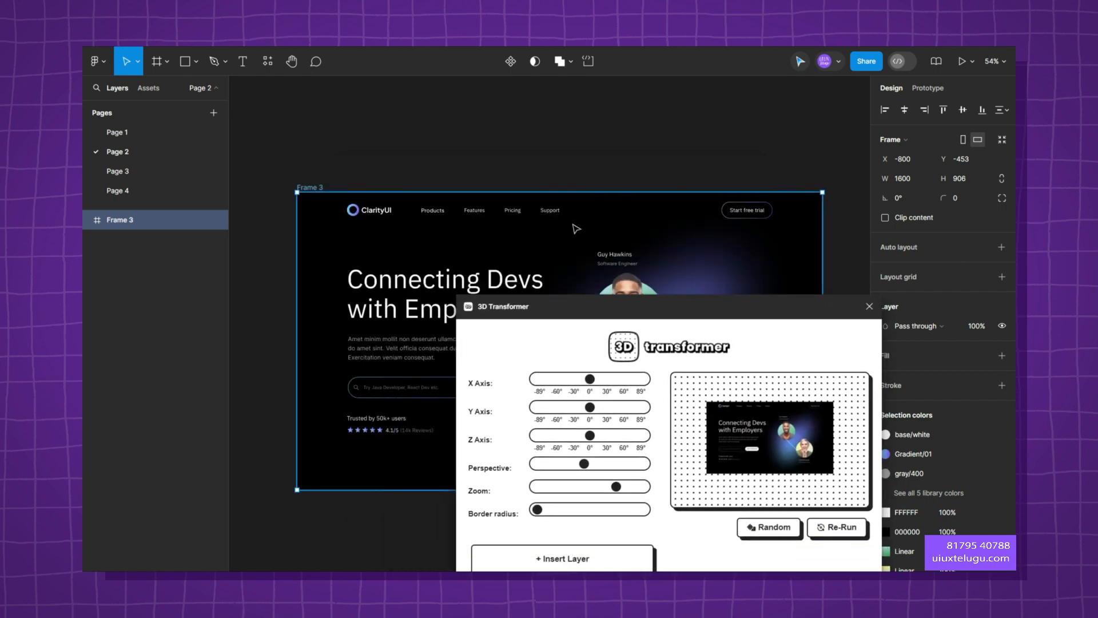
scroll(577, 228, down, 3)
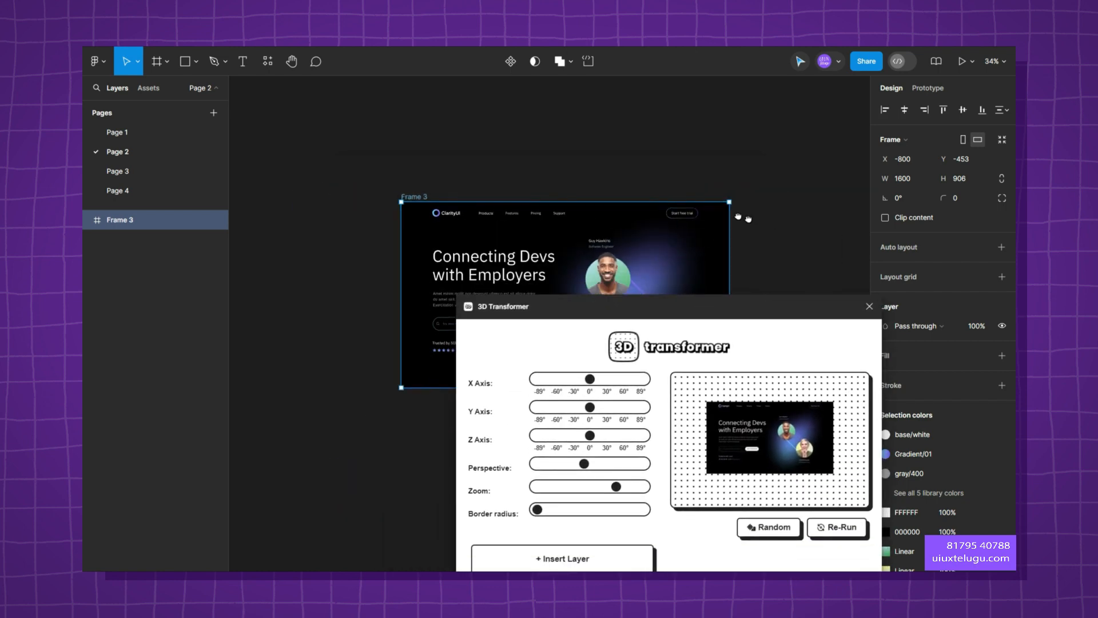
- Move 3D Transformer clear of the frame and rotate it about 25° on X, about -20° on Y and about 20° on Z
scroll(740, 218, right, 3)
scroll(740, 217, down, 1)
drag(693, 315, 690, 267)
mouse_move(584, 336)
mouse_down()
mouse_move(653, 338)
mouse_move(597, 332)
mouse_up()
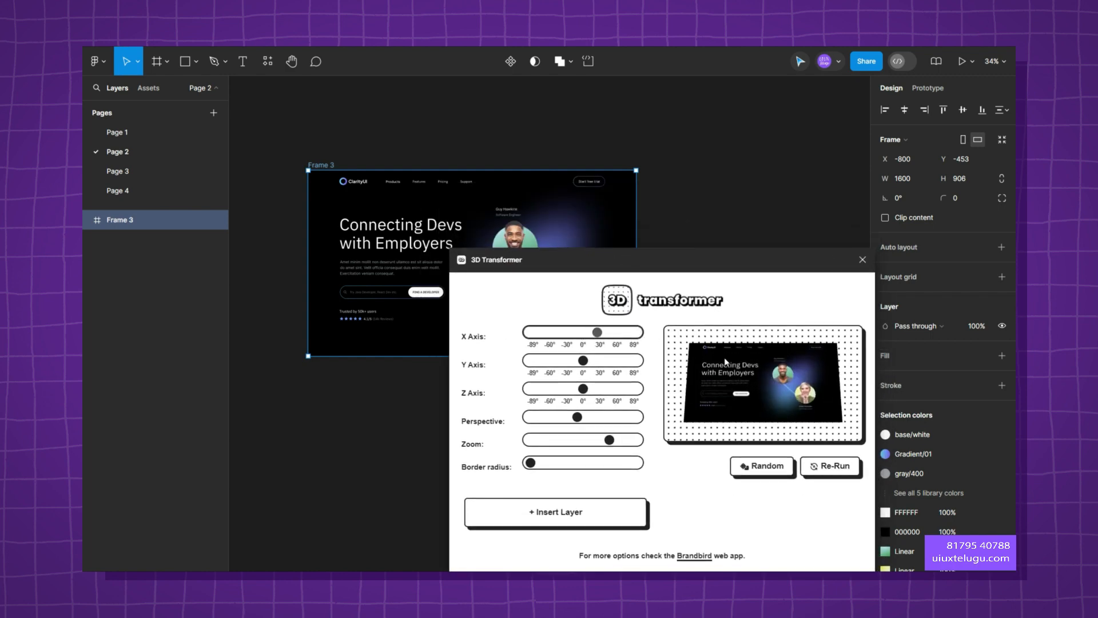
click(583, 361)
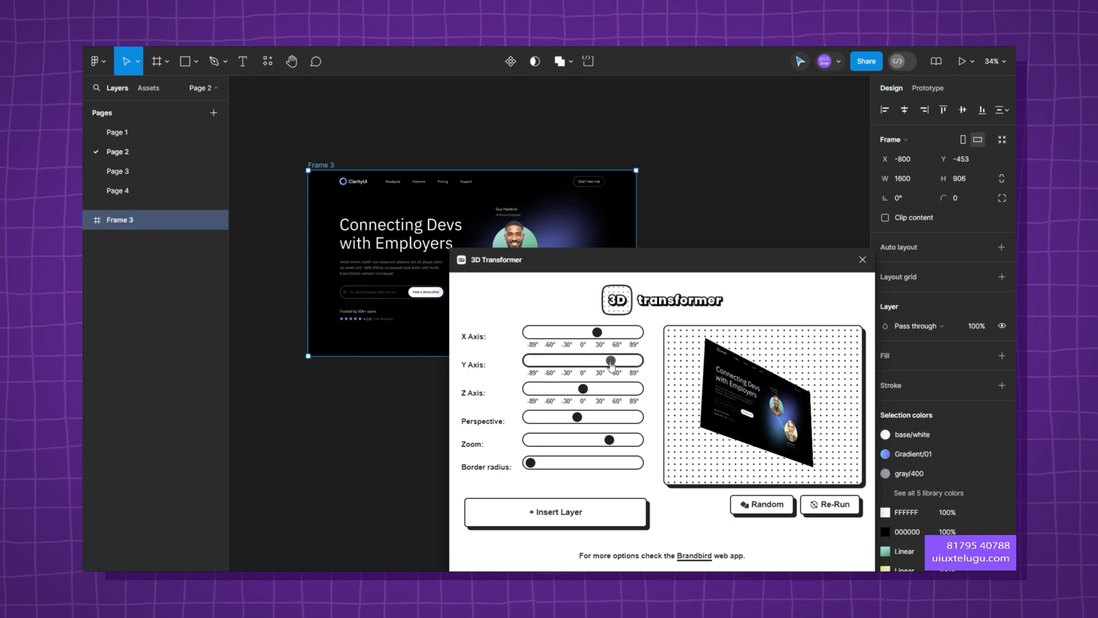
drag(583, 362, 525, 421)
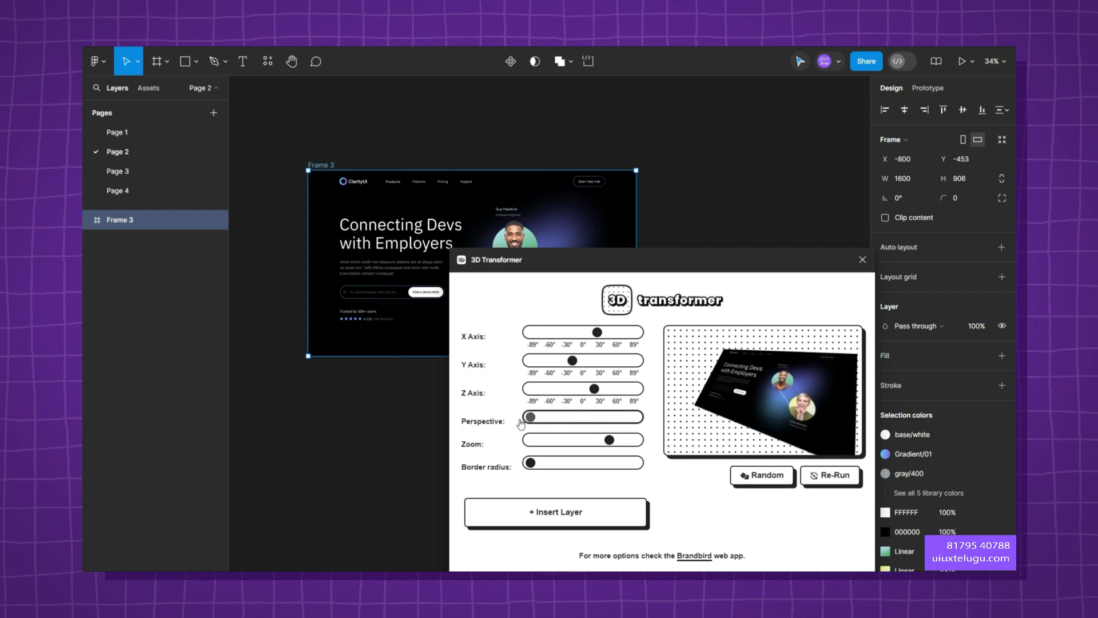
- Reduce the zoom, increase perspective and border radius, set Z rotation to about 10°, and insert the transformed frame as a layer
drag(609, 440, 595, 441)
drag(531, 417, 590, 395)
drag(531, 463, 570, 464)
click(583, 512)
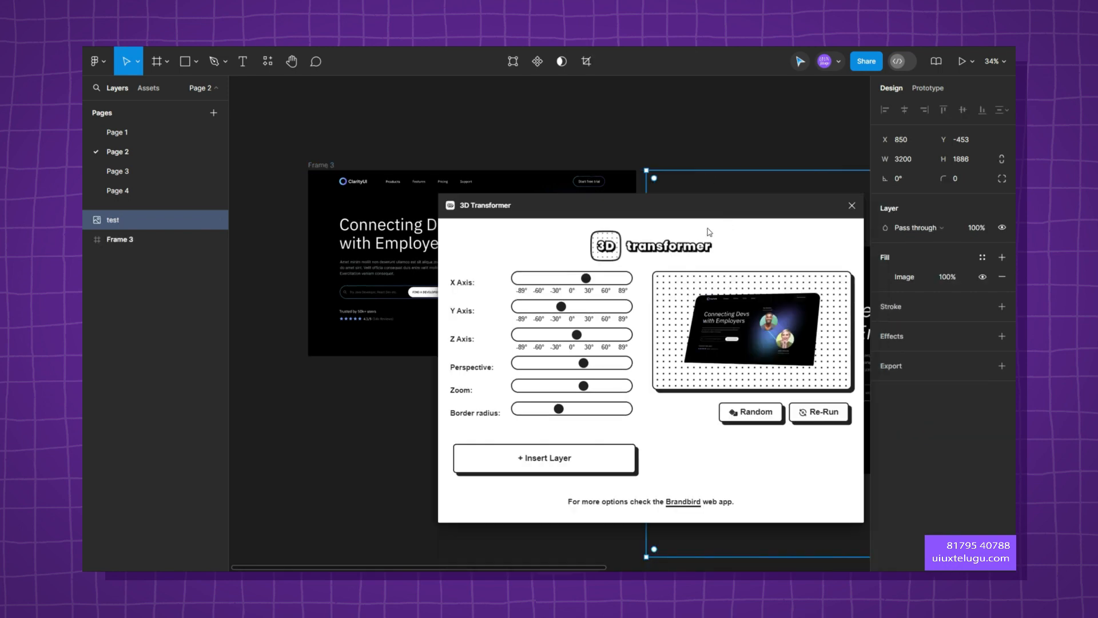
- Close 3D Transformer and examine the inserted tilted landing page image next to Frame 3
drag(533, 227, 507, 233)
drag(733, 198, 464, 240)
click(601, 247)
click(633, 140)
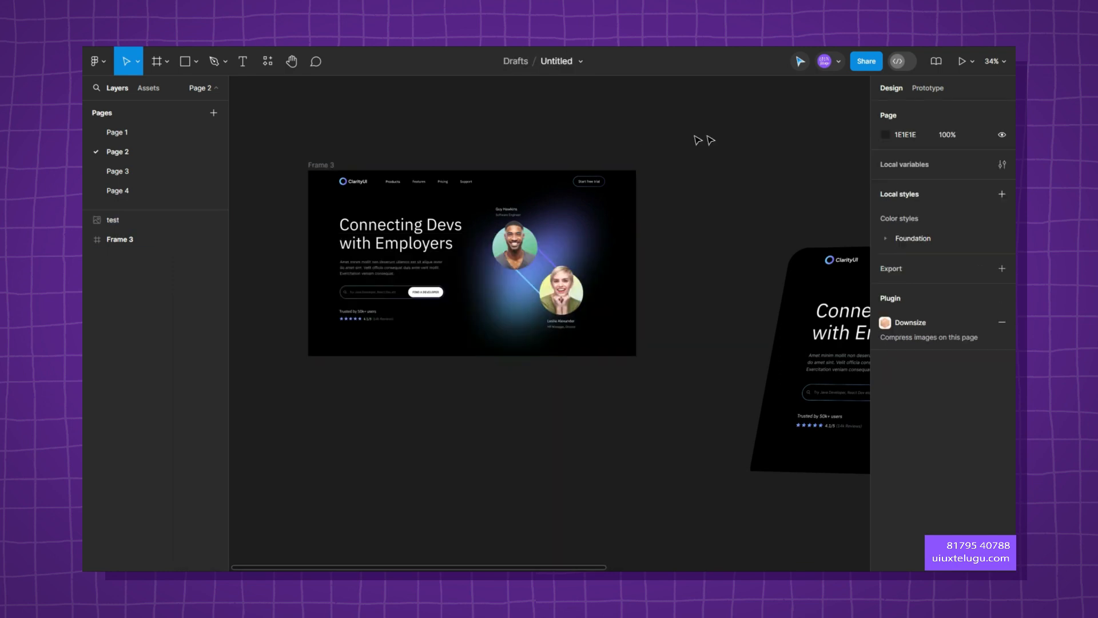
drag(703, 140, 332, 129)
drag(541, 268, 468, 201)
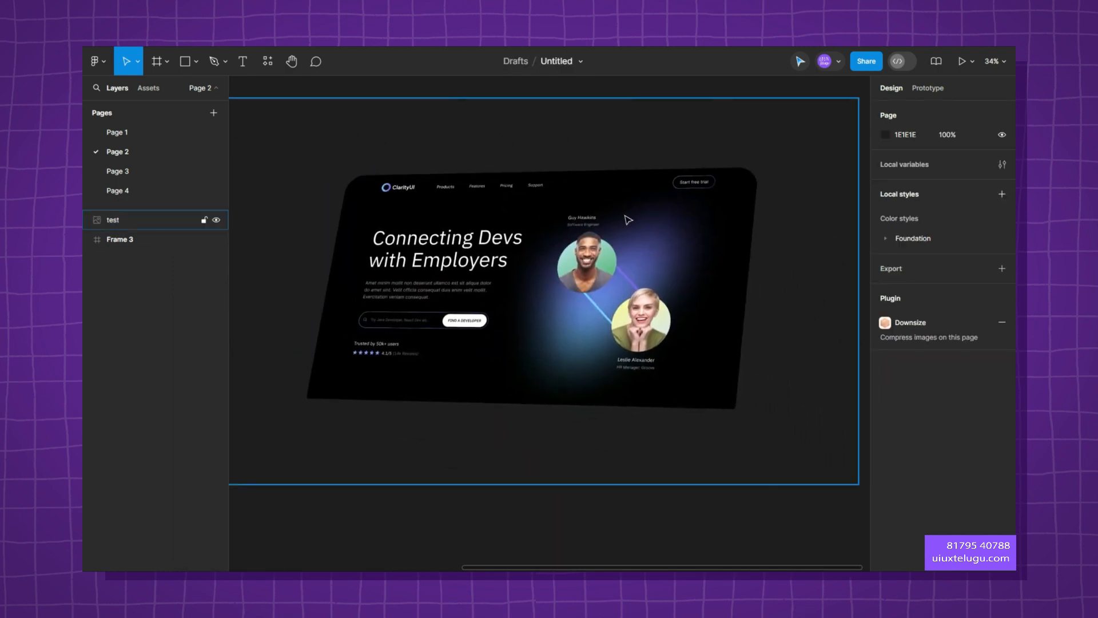
click(694, 289)
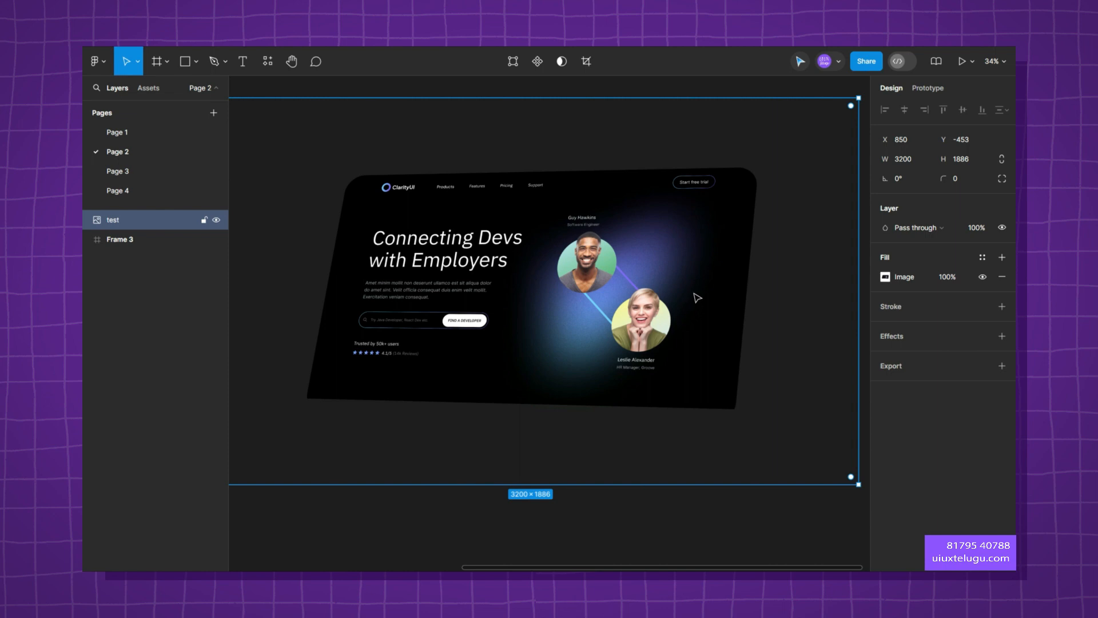
scroll(699, 297, down, 3)
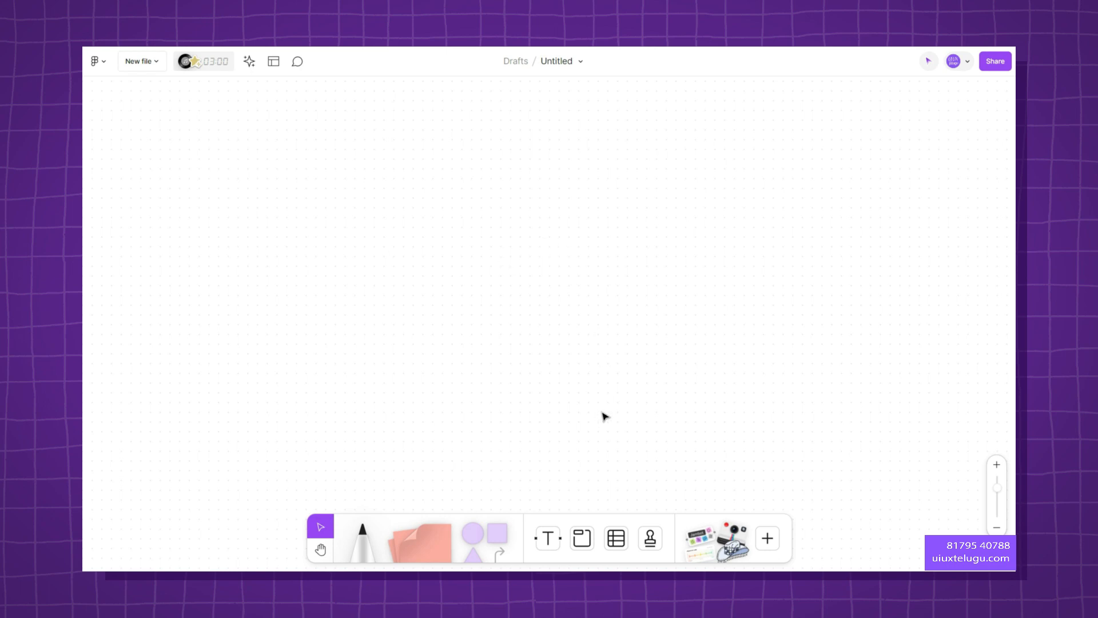
- In a blank FigJam board, draw a circle and place two squares to its right, one above the other
click(473, 532)
drag(287, 209, 375, 286)
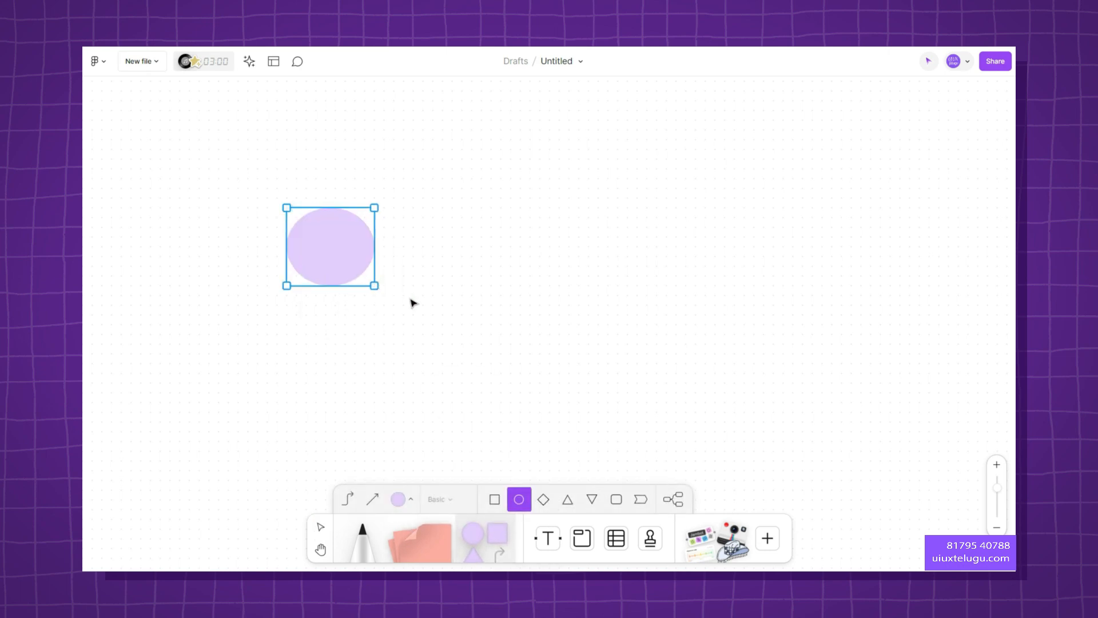
click(499, 522)
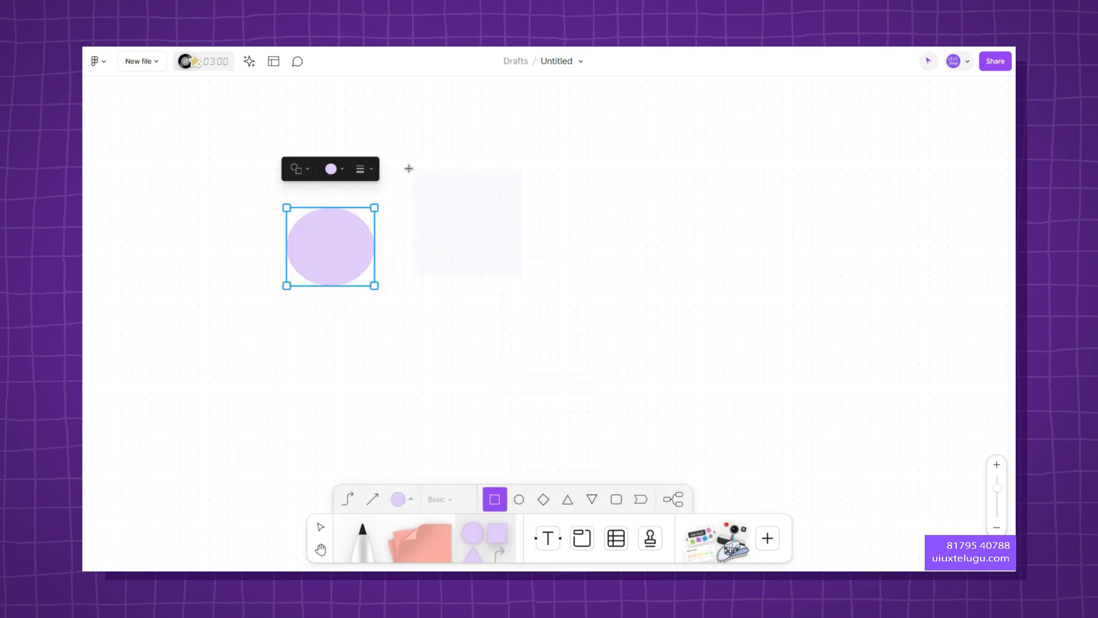
click(434, 130)
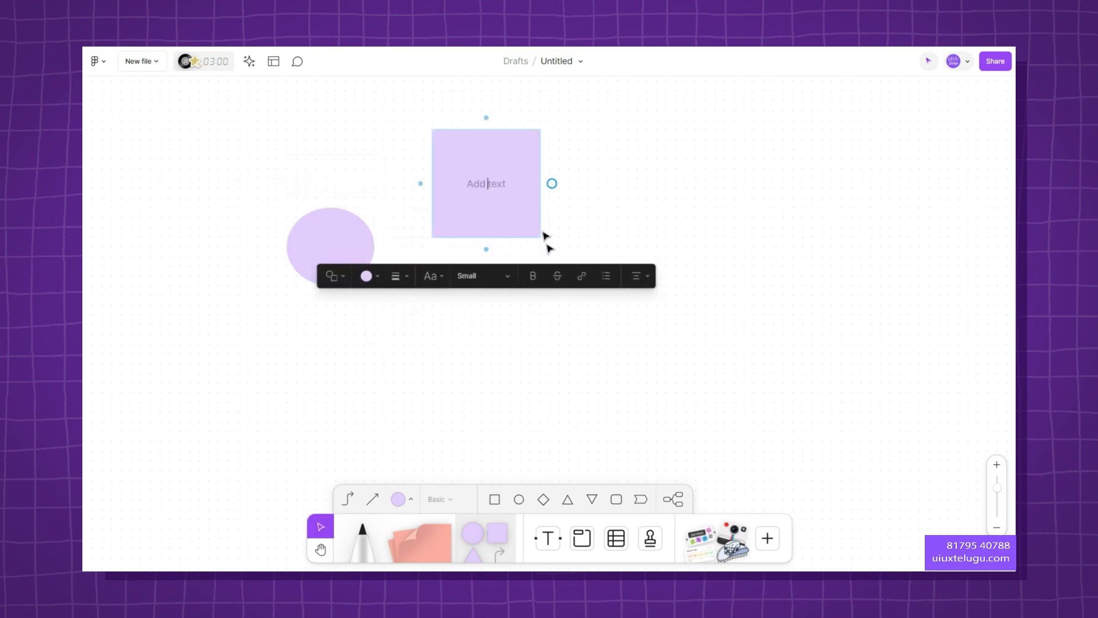
click(498, 532)
click(444, 346)
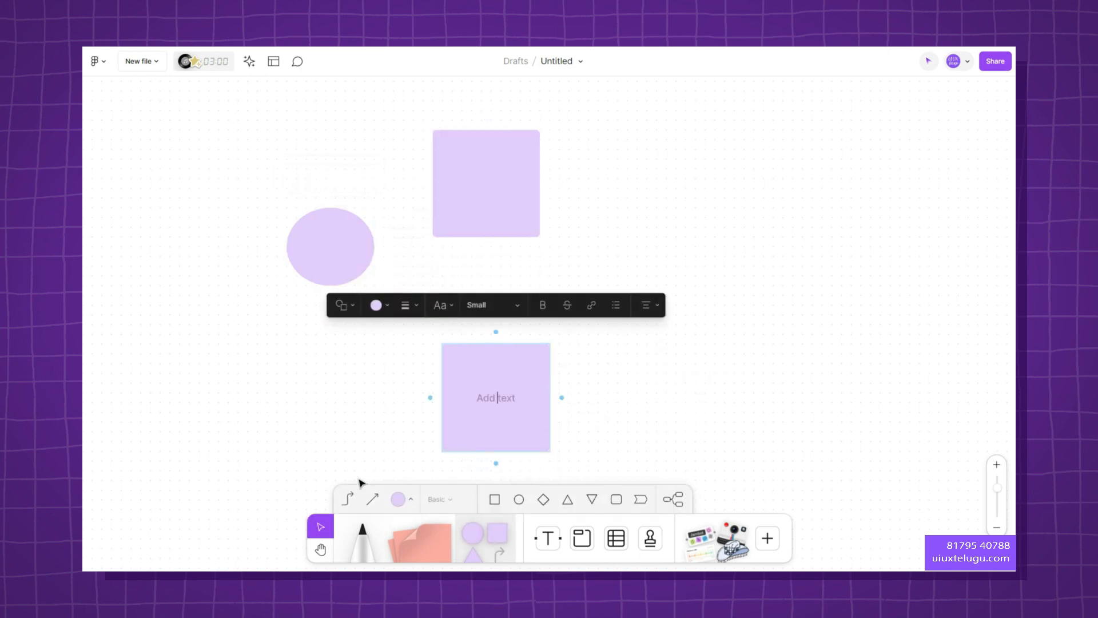
- Draw elbow connectors from the circle to both squares and from each square out to empty canvas on the right
click(348, 499)
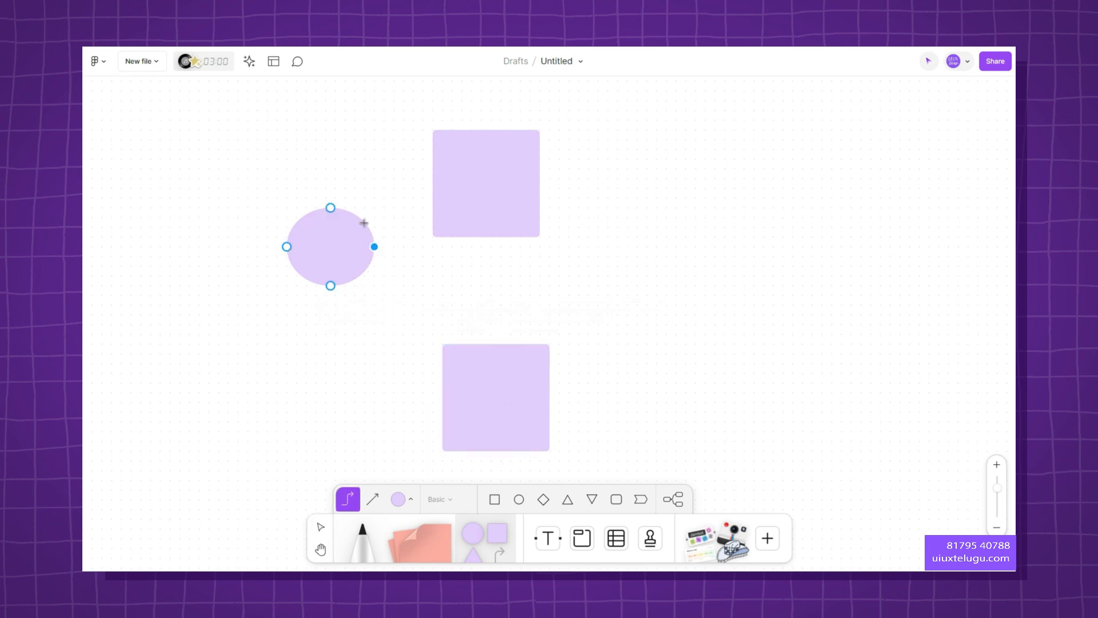
drag(374, 247, 471, 204)
drag(375, 247, 511, 383)
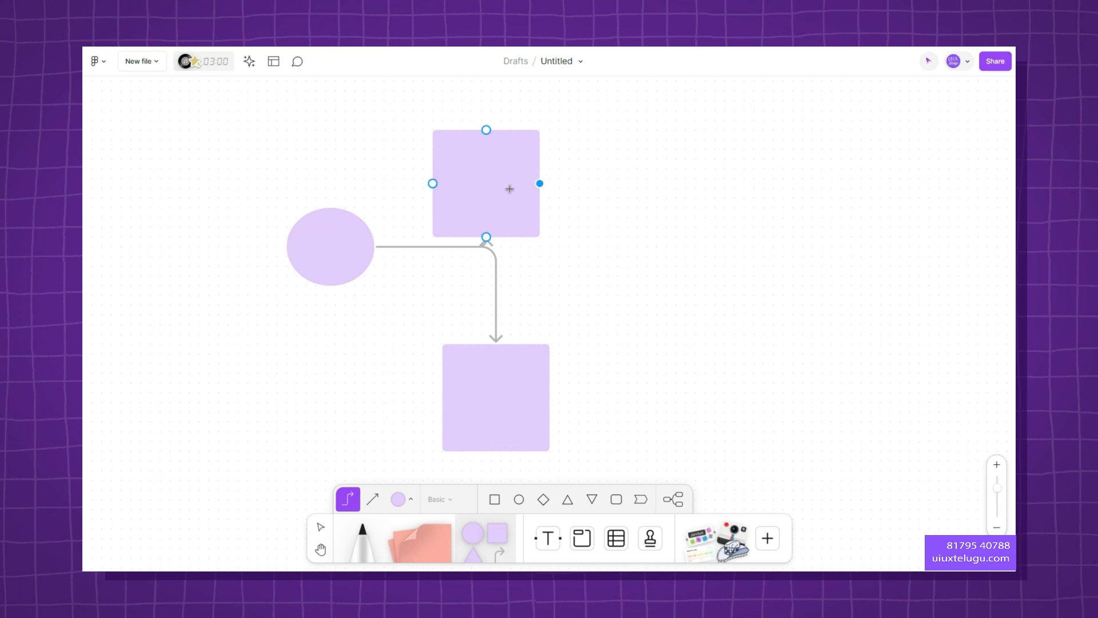
drag(540, 183, 649, 183)
drag(795, 199, 812, 198)
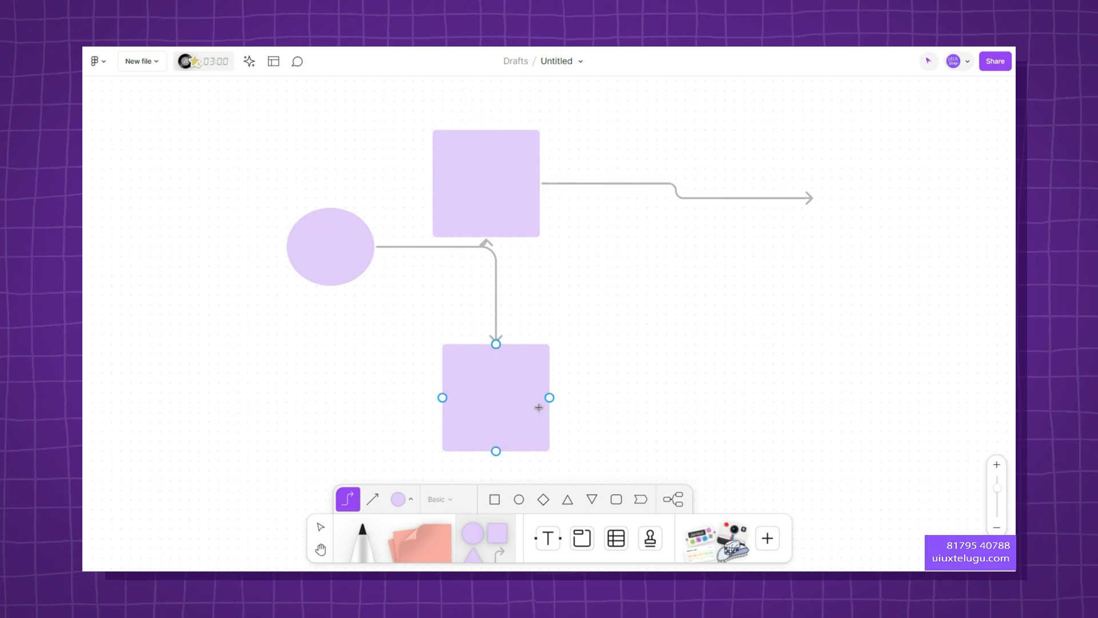
drag(549, 397, 753, 287)
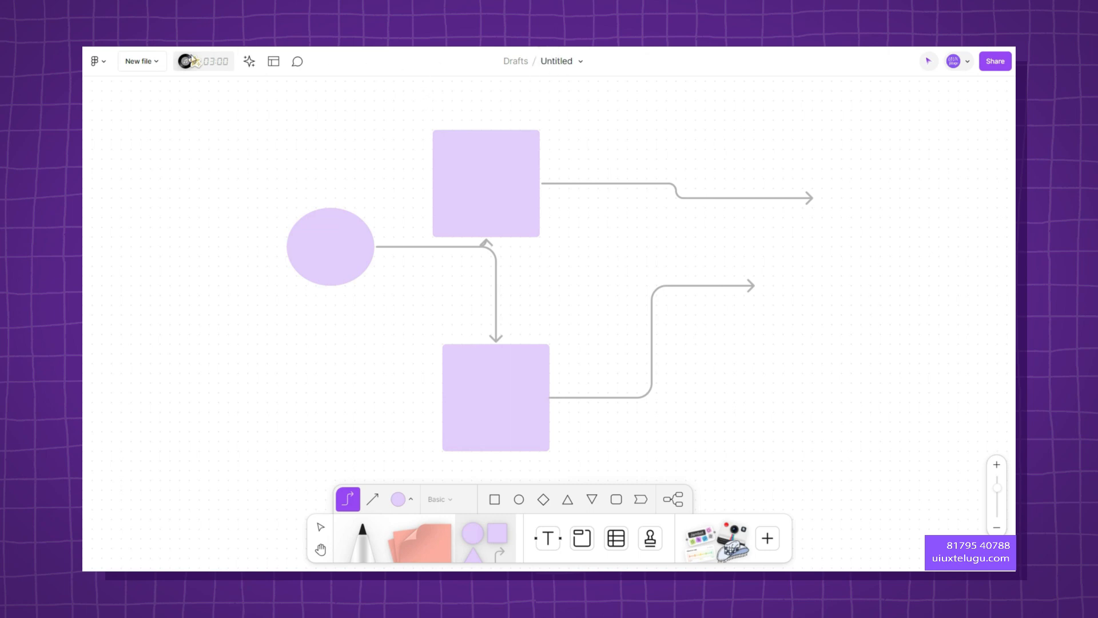
- Generate an AI flow chart from the prompt "create a userflow for mobile banking app from login to payment"
click(248, 70)
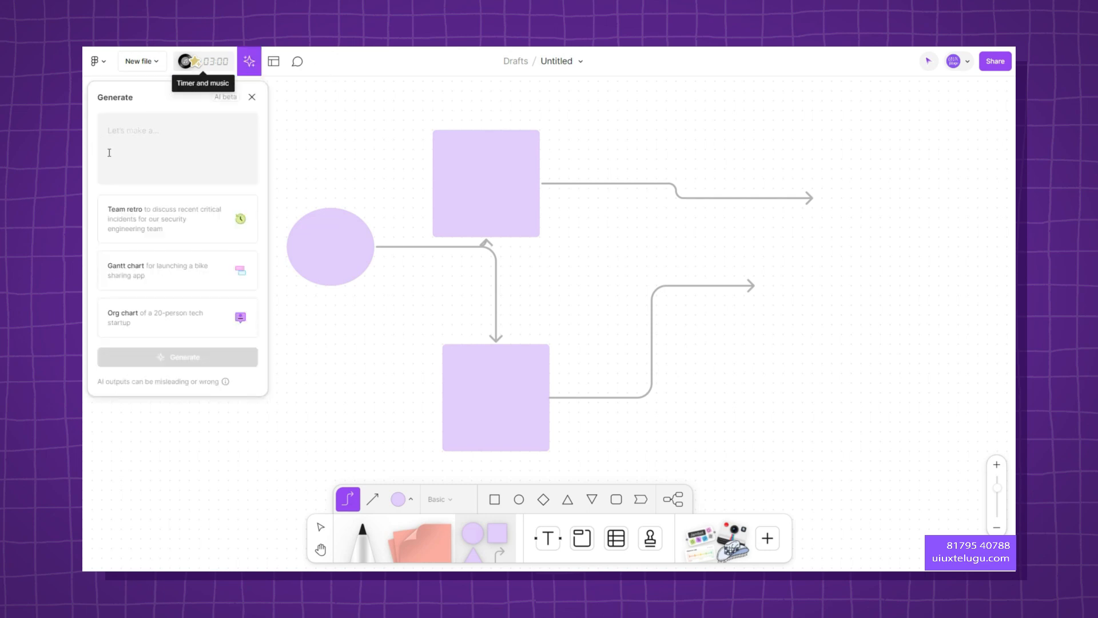
click(148, 146)
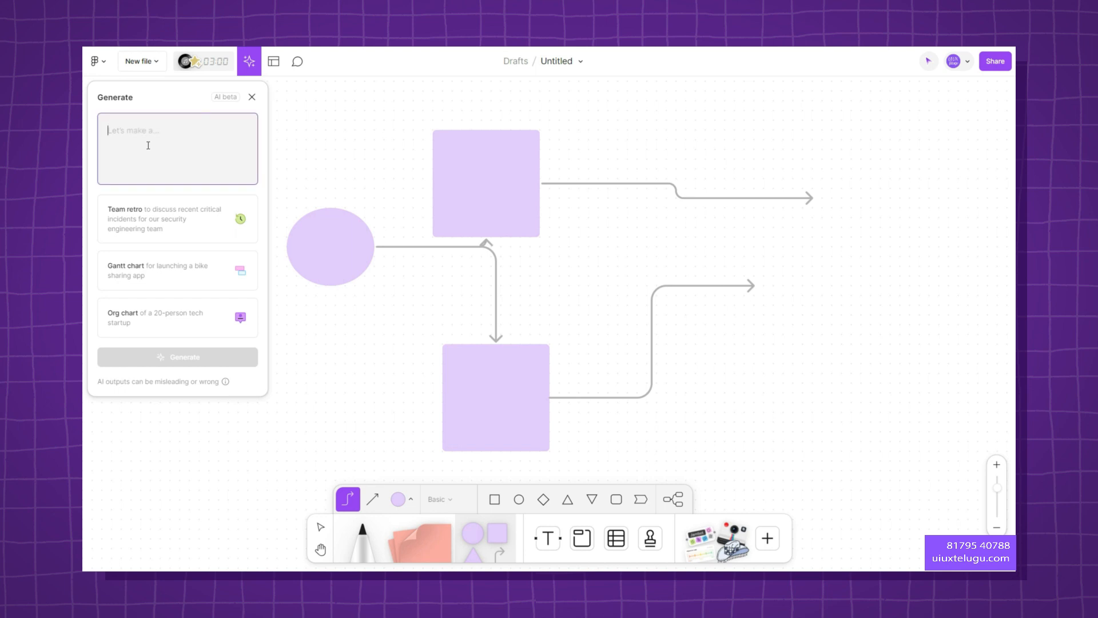
text(create )
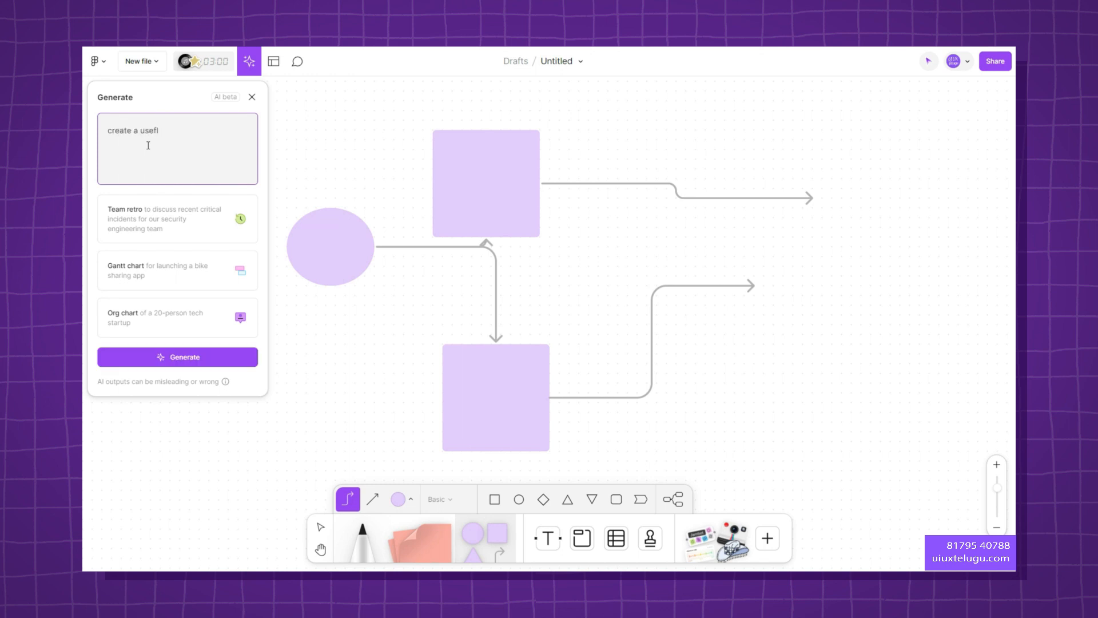
text(a userflow for mobile banking app fro)
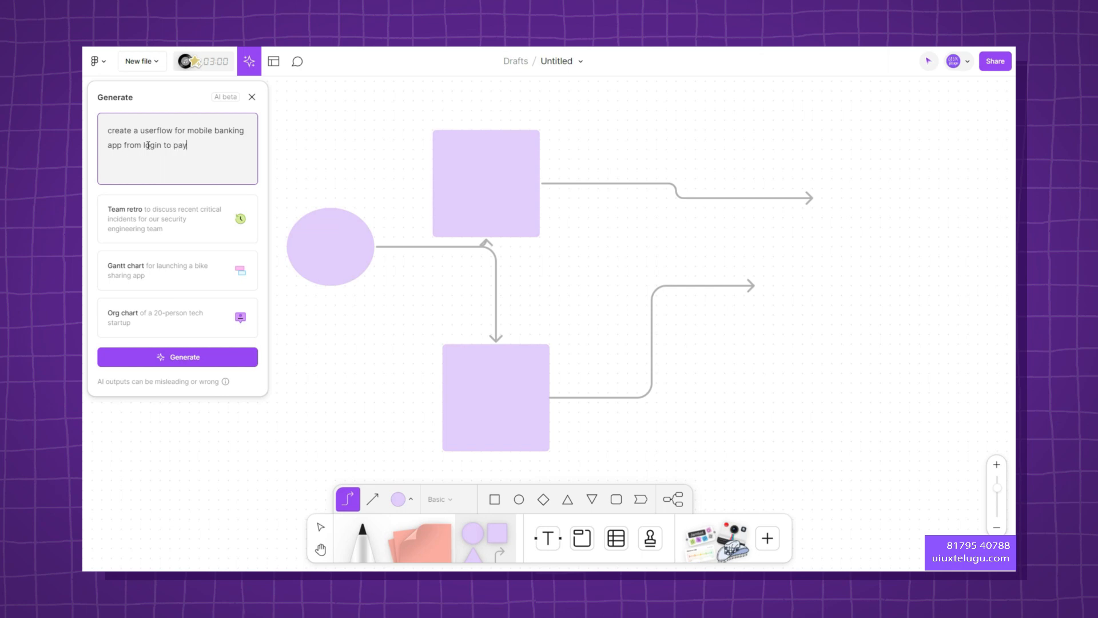
text(m login to payment)
click(181, 357)
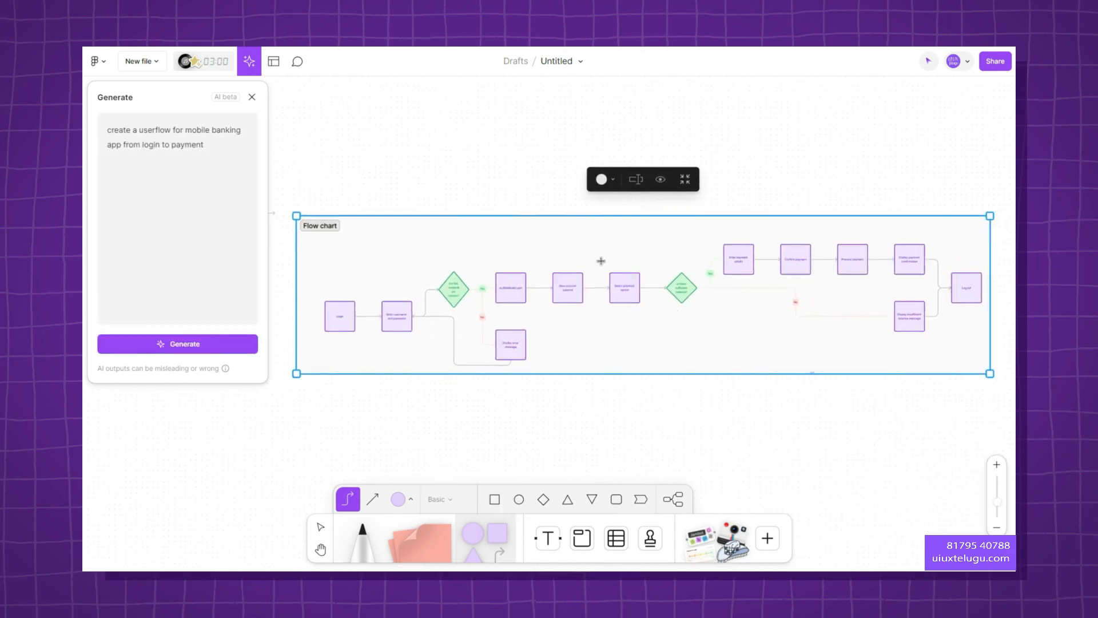
- Examine the generated flow chart up close from Login to Logout, and close the AI generator
scroll(343, 337, up, 5)
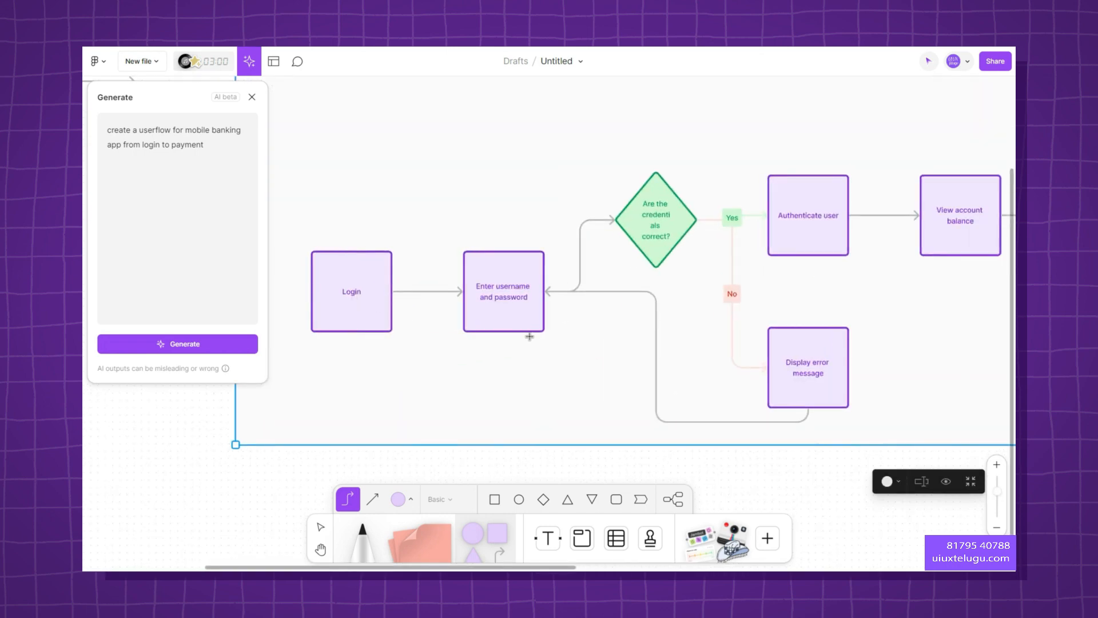
drag(590, 331, 361, 340)
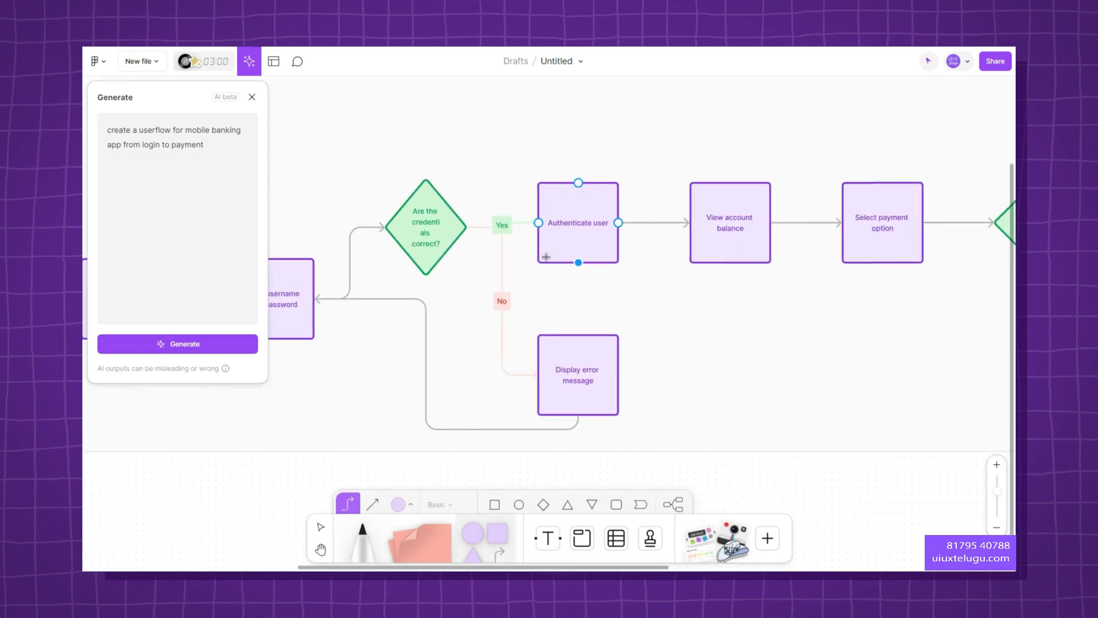
drag(618, 300, 446, 310)
drag(667, 304, 480, 319)
drag(732, 320, 469, 327)
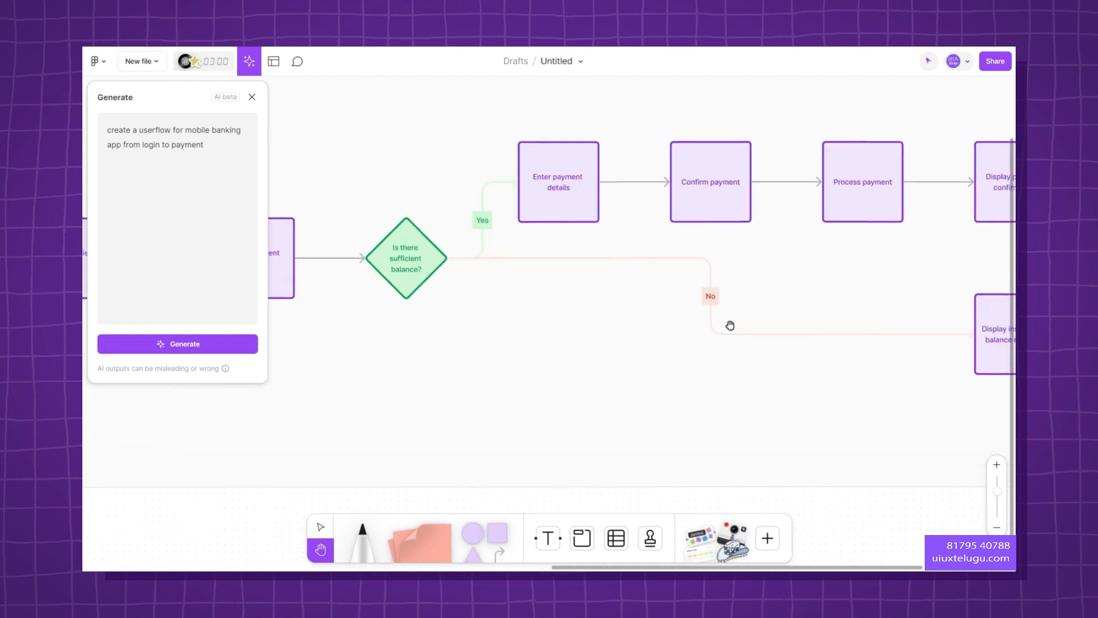
drag(728, 321, 534, 331)
drag(773, 326, 408, 321)
key(x)
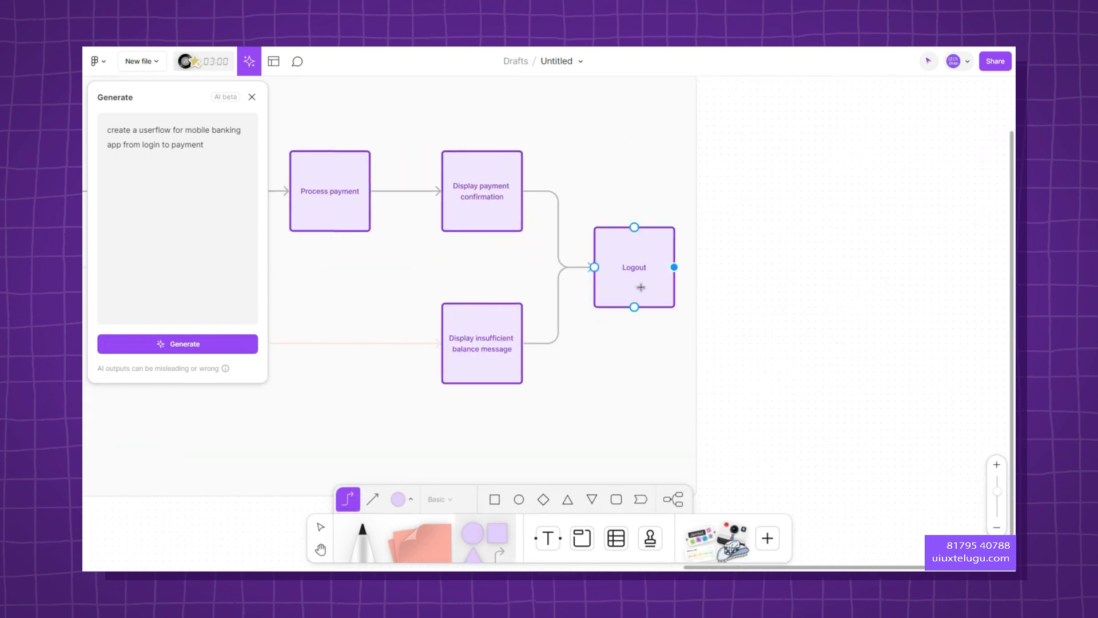
click(251, 97)
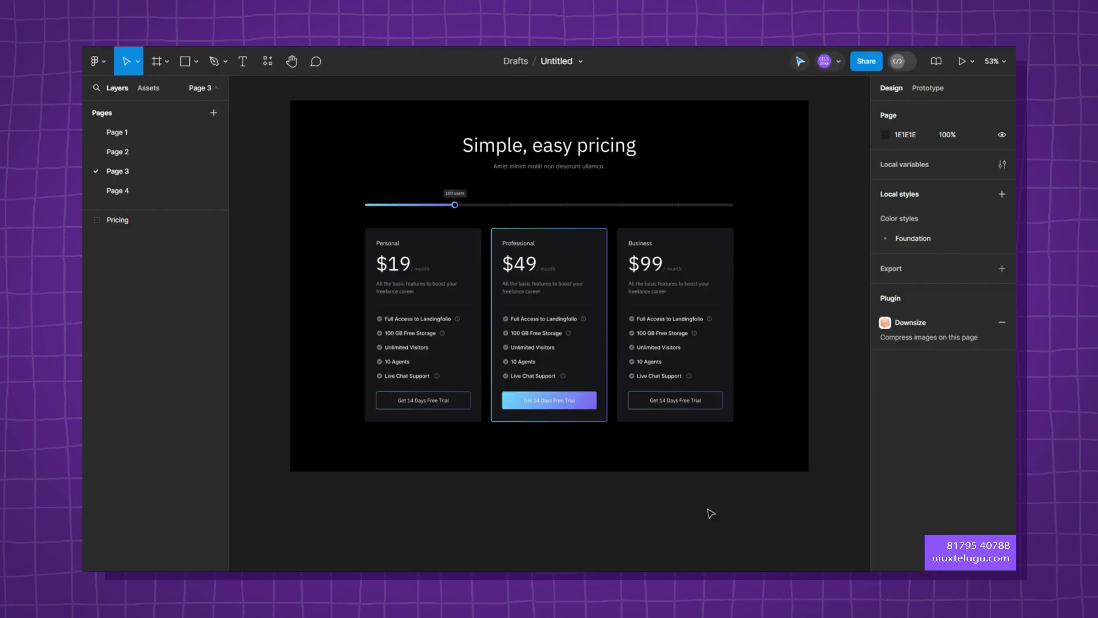
- On Page 3 of the Figma design file, search the plugins for "visily.ai" and run Visily
click(268, 62)
text(v)
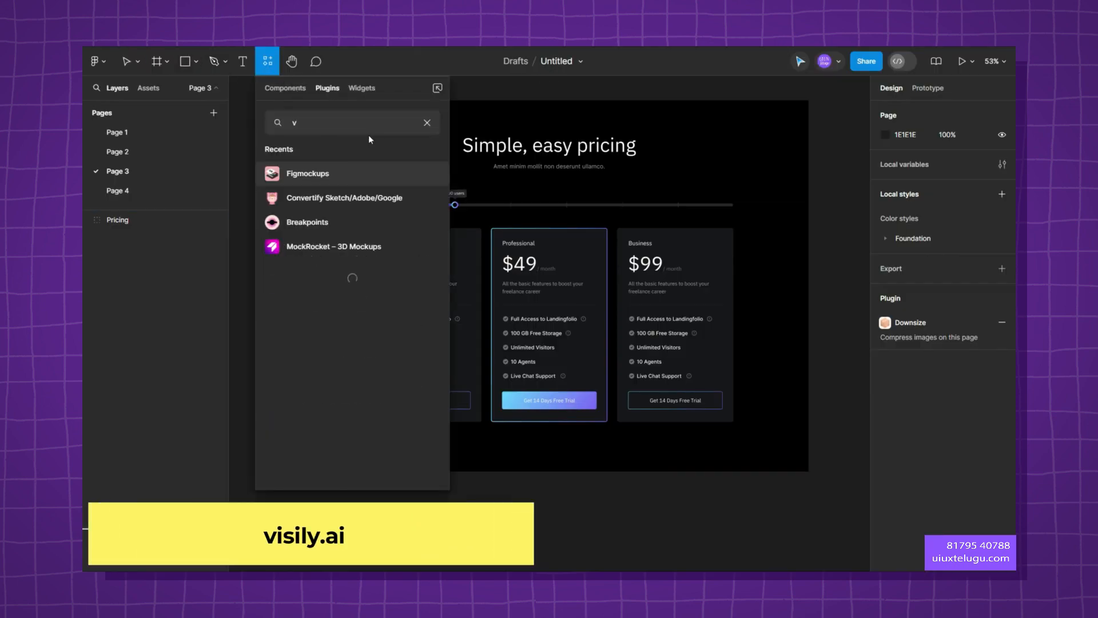
text(isi)
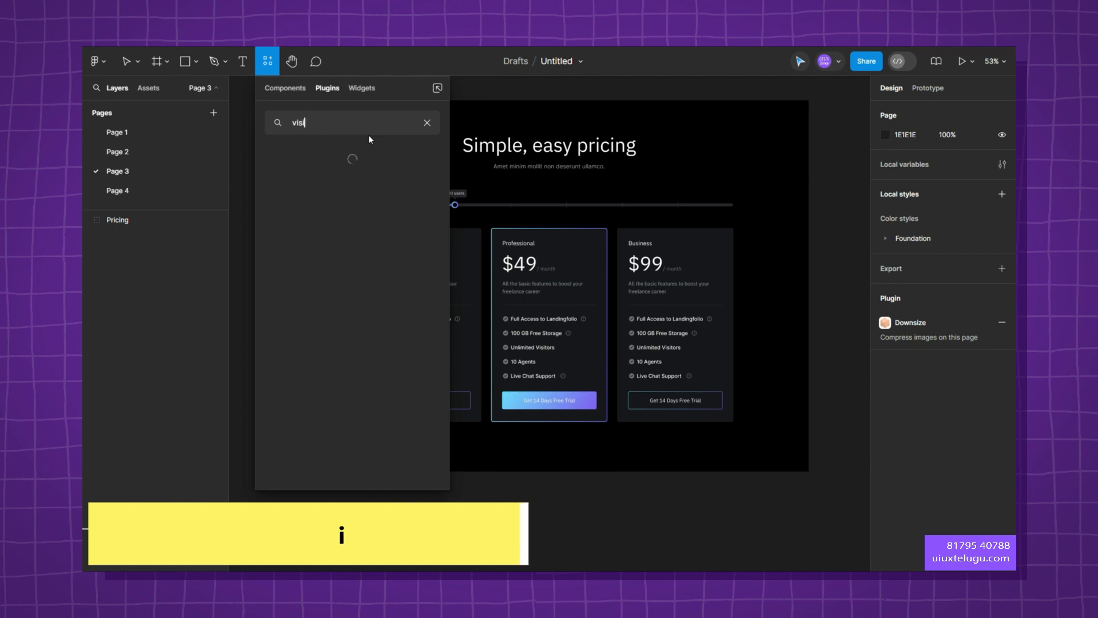
text(ly.ai)
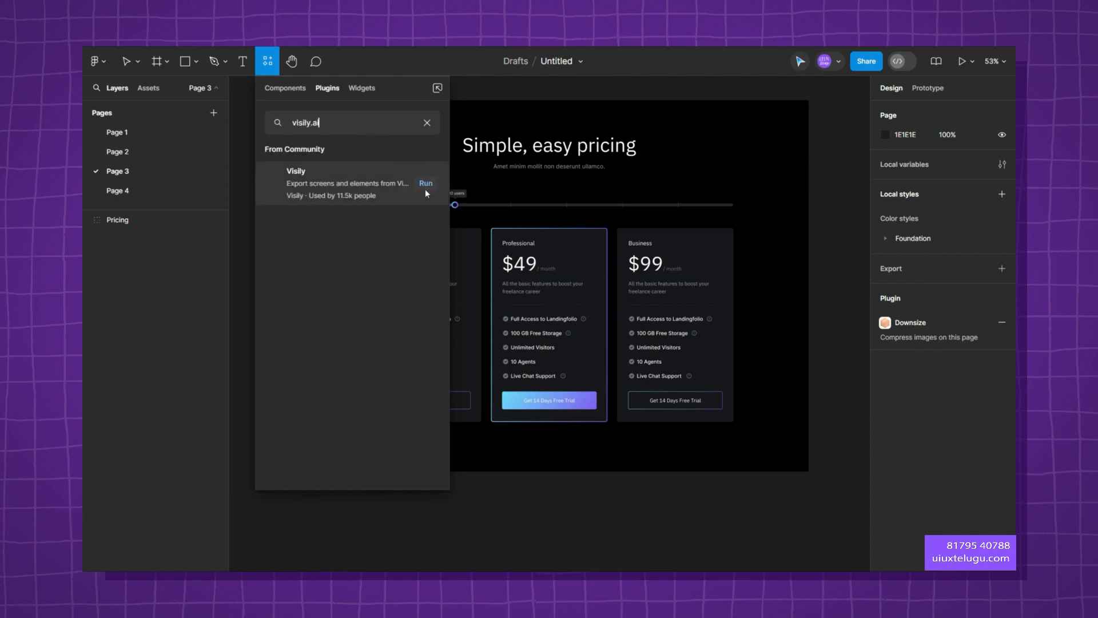
click(425, 185)
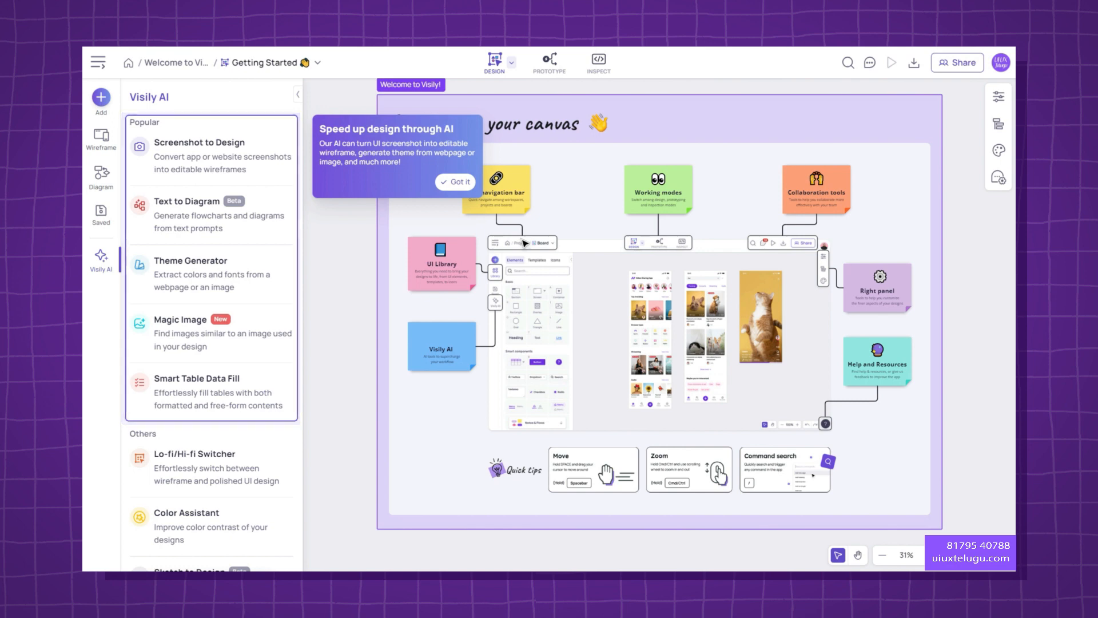
- In the Visily web app, look through the Visily AI features and open Sketch to Design
mouse_move(250, 155)
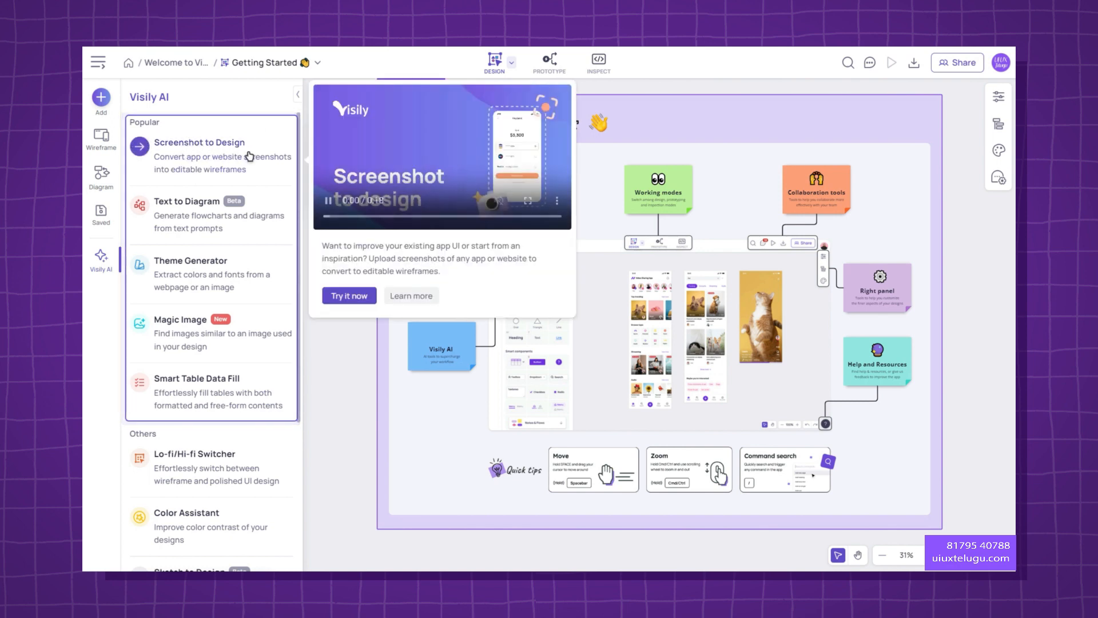
scroll(245, 166, down, 1)
mouse_move(234, 211)
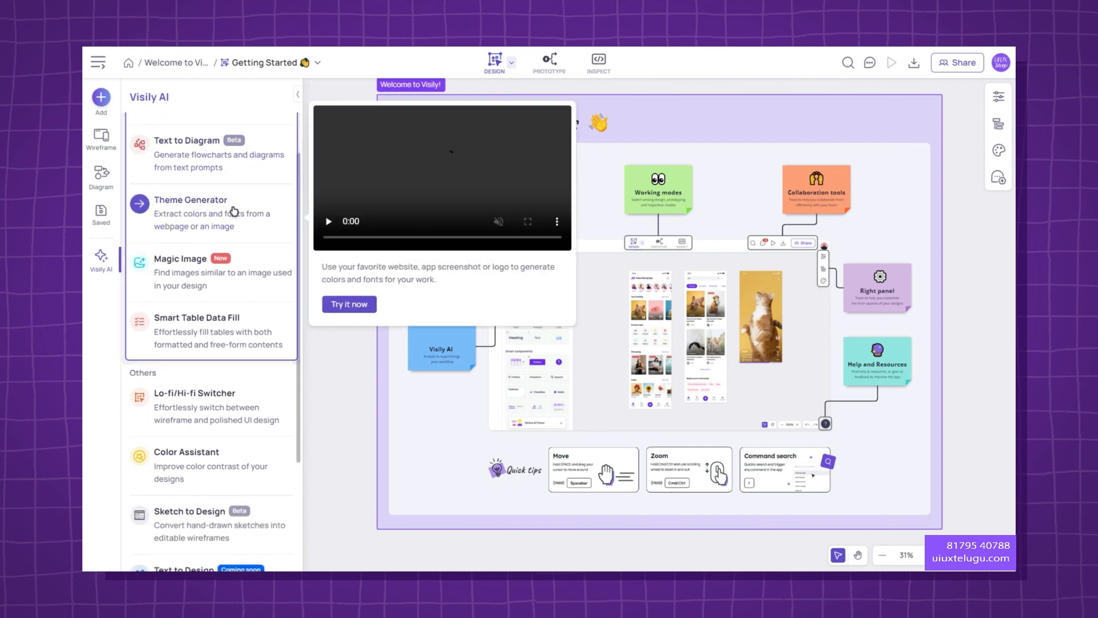
scroll(252, 263, down, 1)
mouse_move(257, 271)
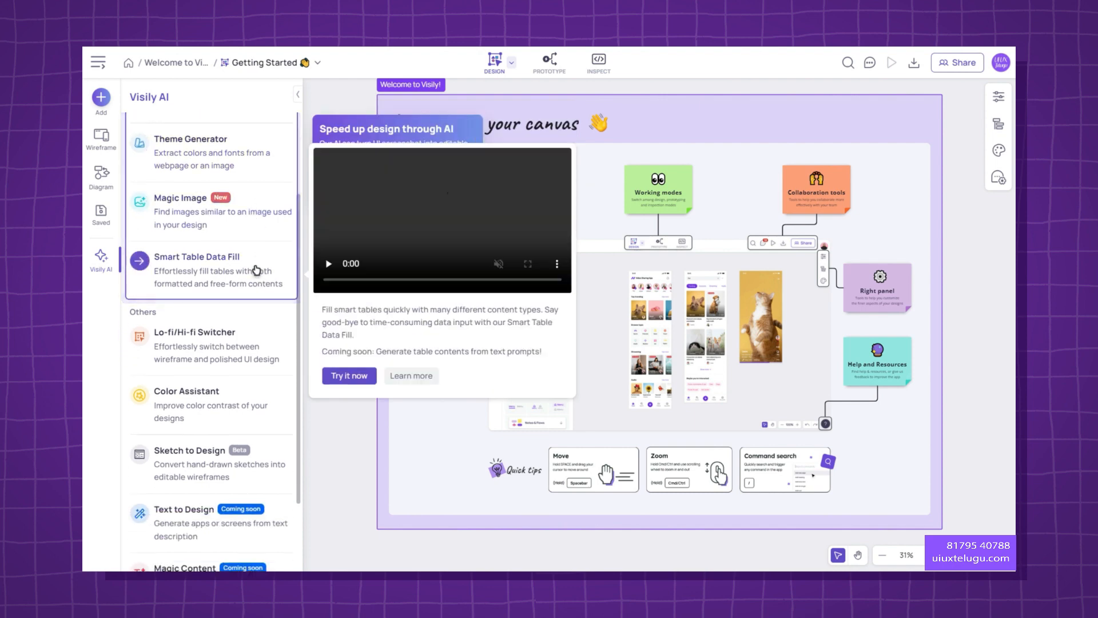
scroll(257, 271, down, 2)
mouse_move(243, 365)
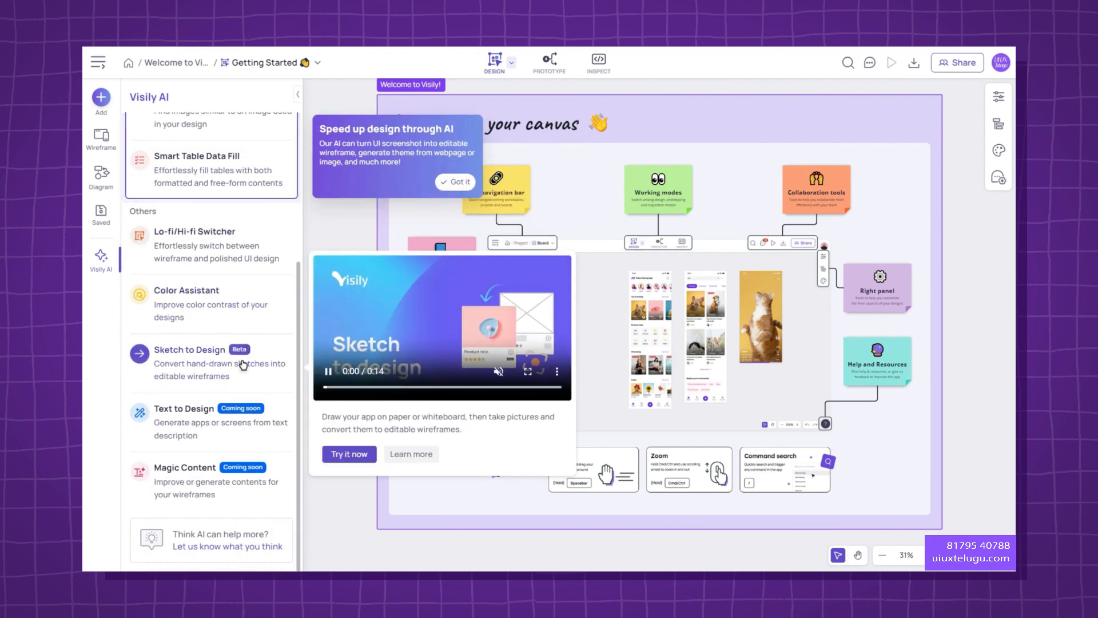
click(191, 370)
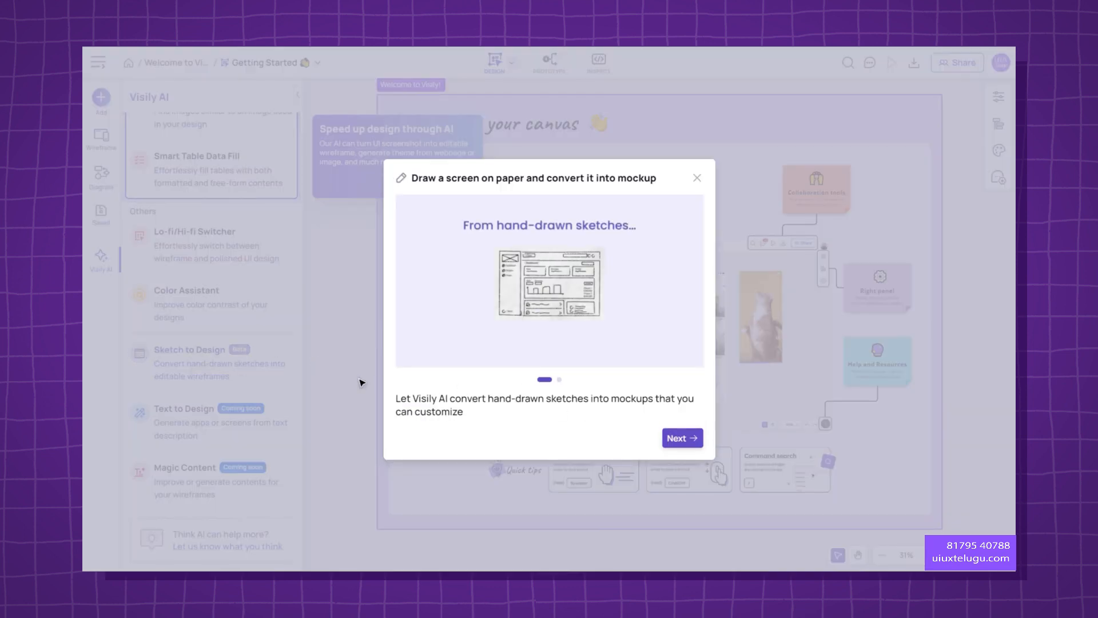
- Upload the hand-drawn "home" sketch from the Documents folder to convert it into an editable mockup
click(675, 439)
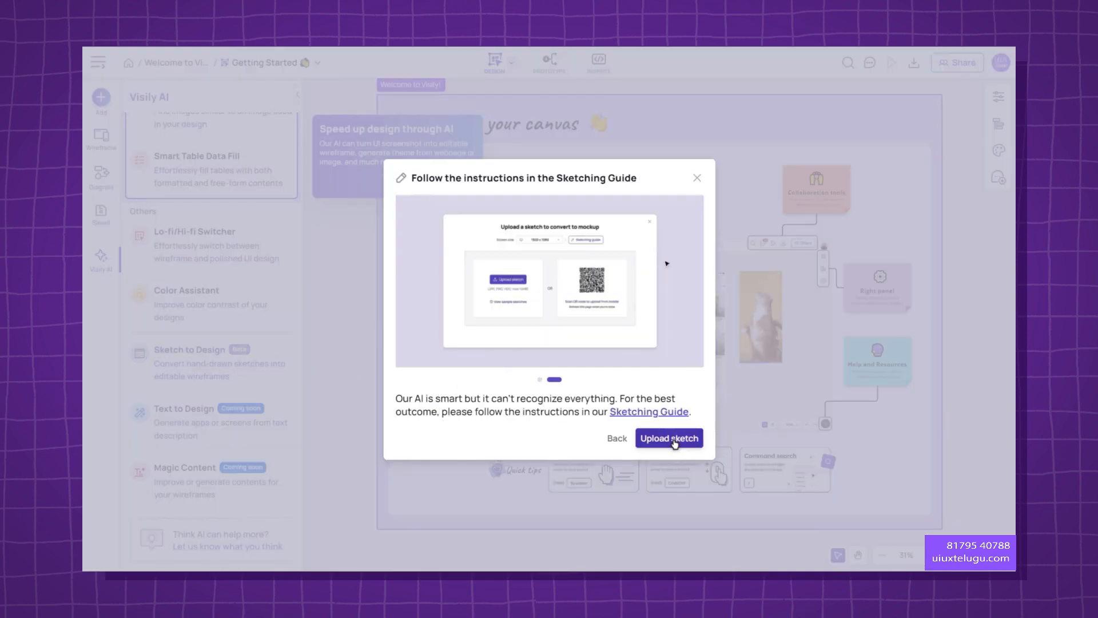
click(675, 439)
click(372, 292)
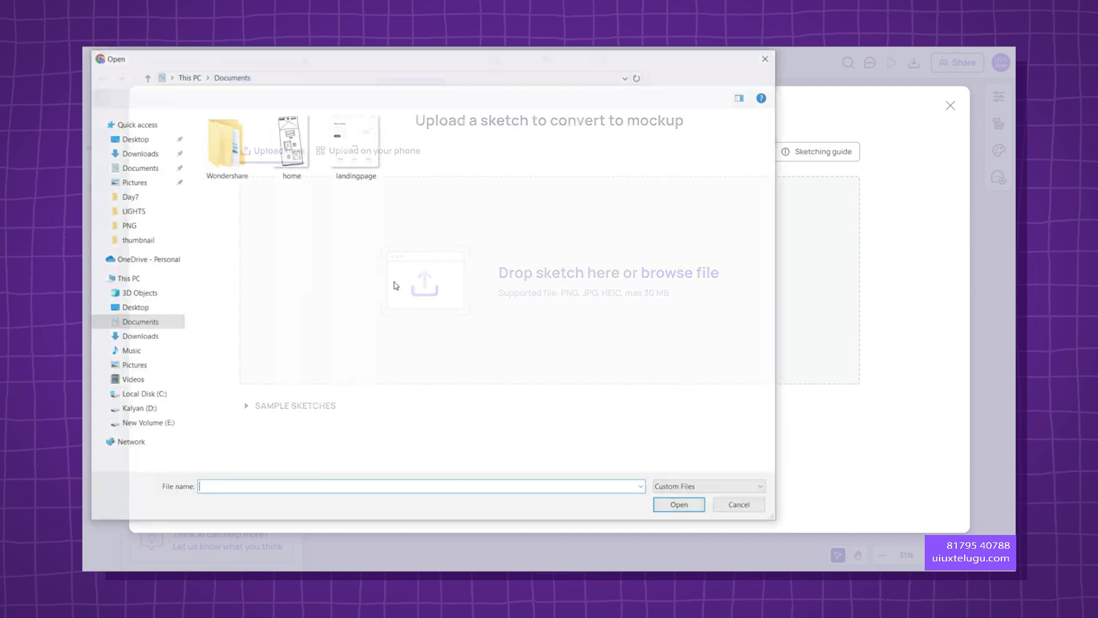
double_click(306, 177)
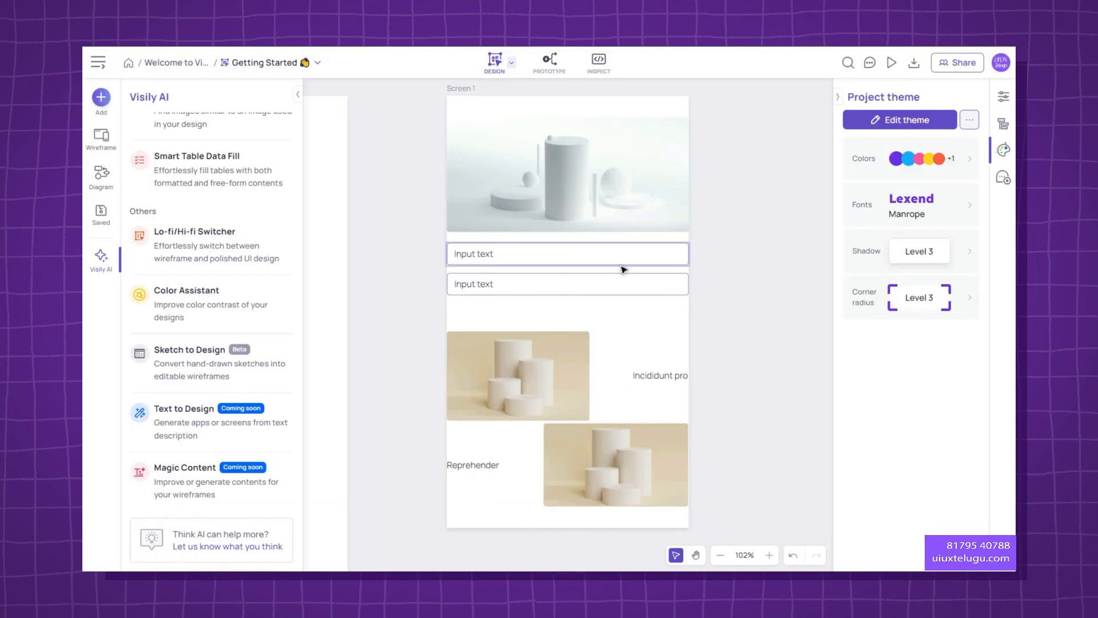
- Scale down the large image at the head of the generated Screen 1 so margins remain on both sides
click(651, 204)
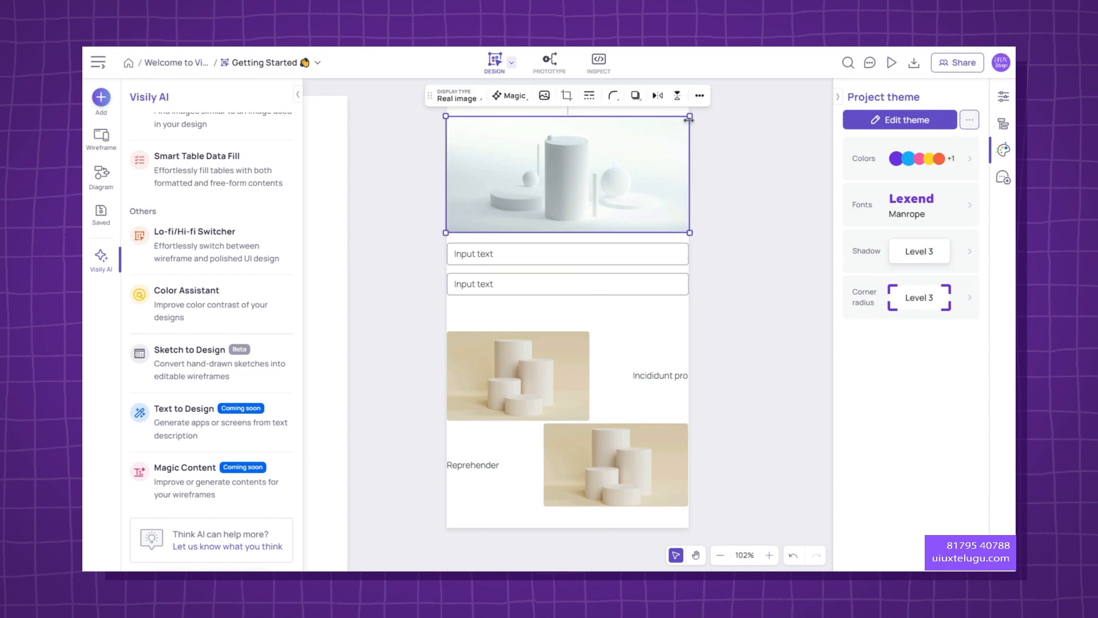
key(ctrl+d)
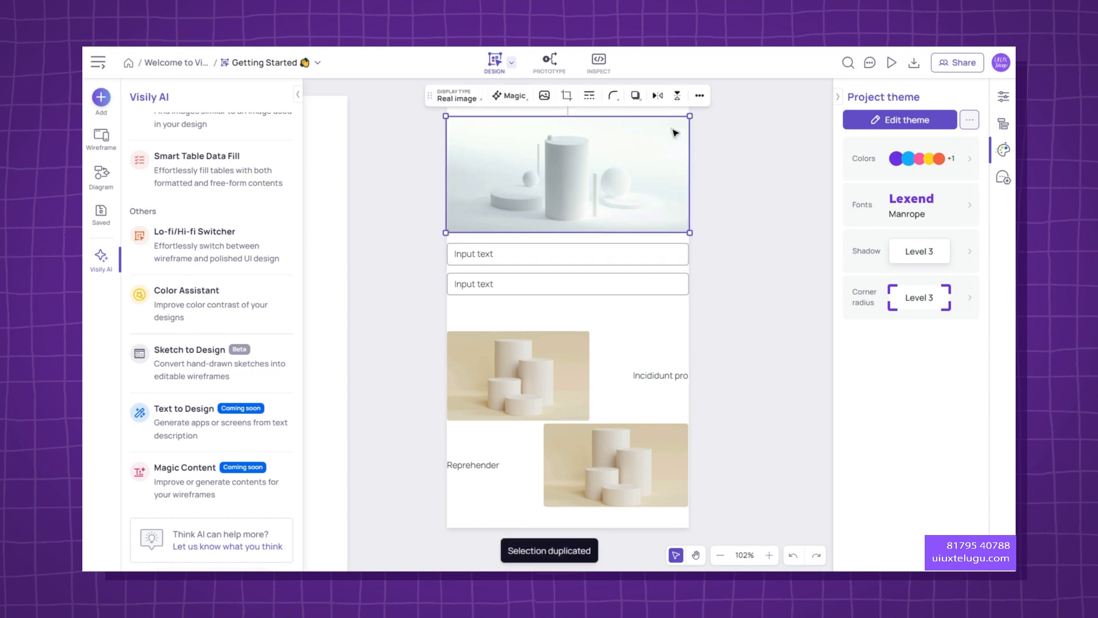
drag(689, 116, 656, 126)
click(632, 316)
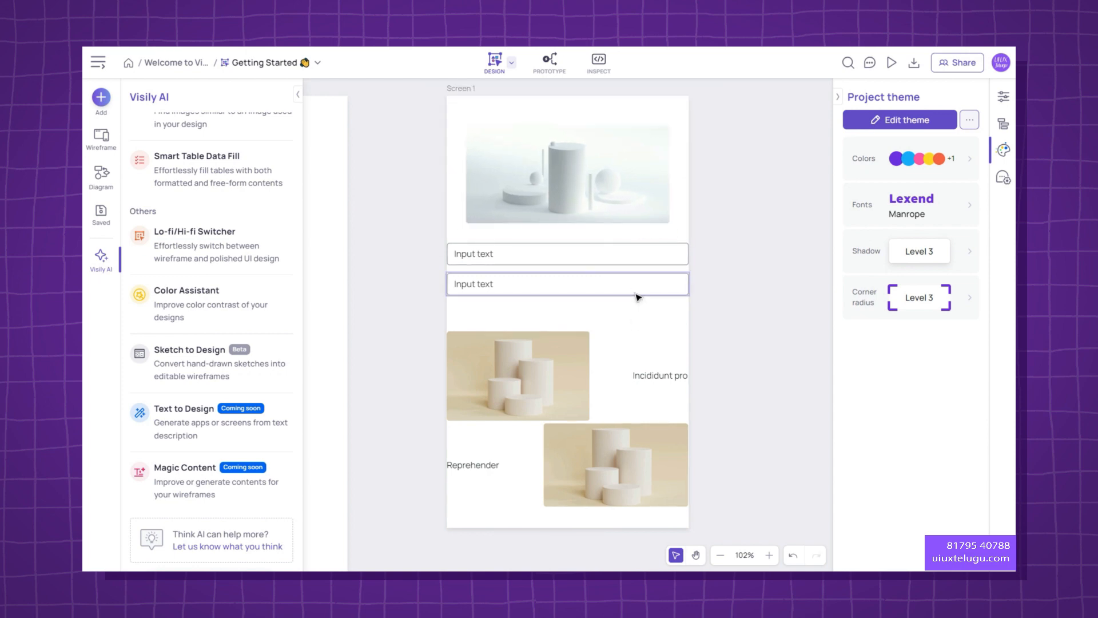
- Select both input text fields on Screen 1 and shrink them together around their centre
click(638, 297)
shift+click(635, 253)
drag(689, 243, 662, 244)
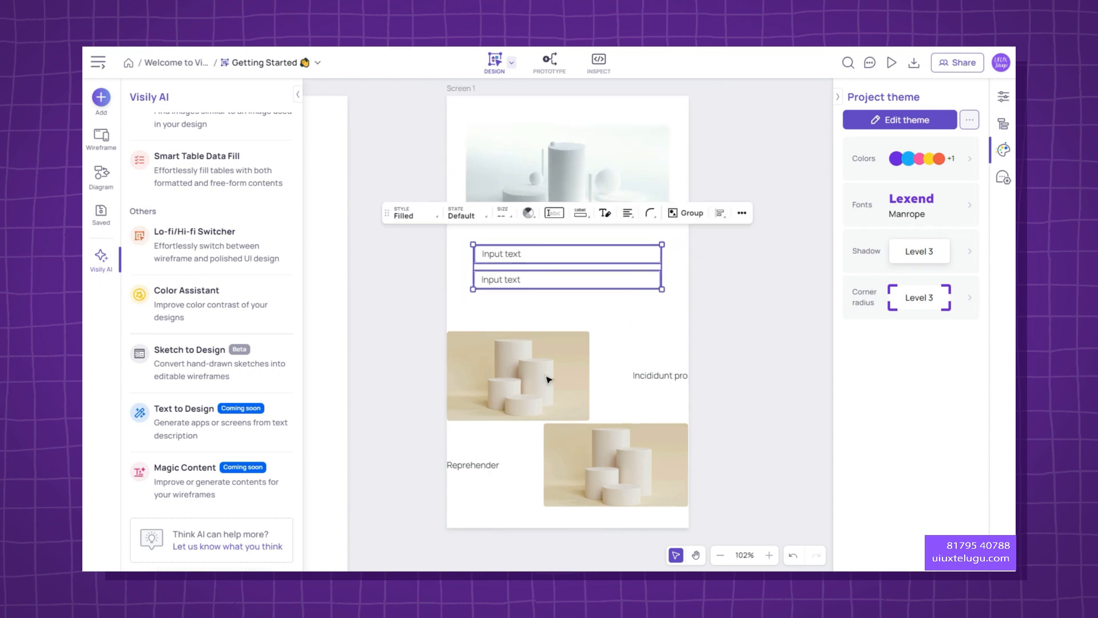
- Try to scale down the two lower images together with their captions, and undo the last change
click(548, 379)
shift+click(654, 380)
shift+click(554, 473)
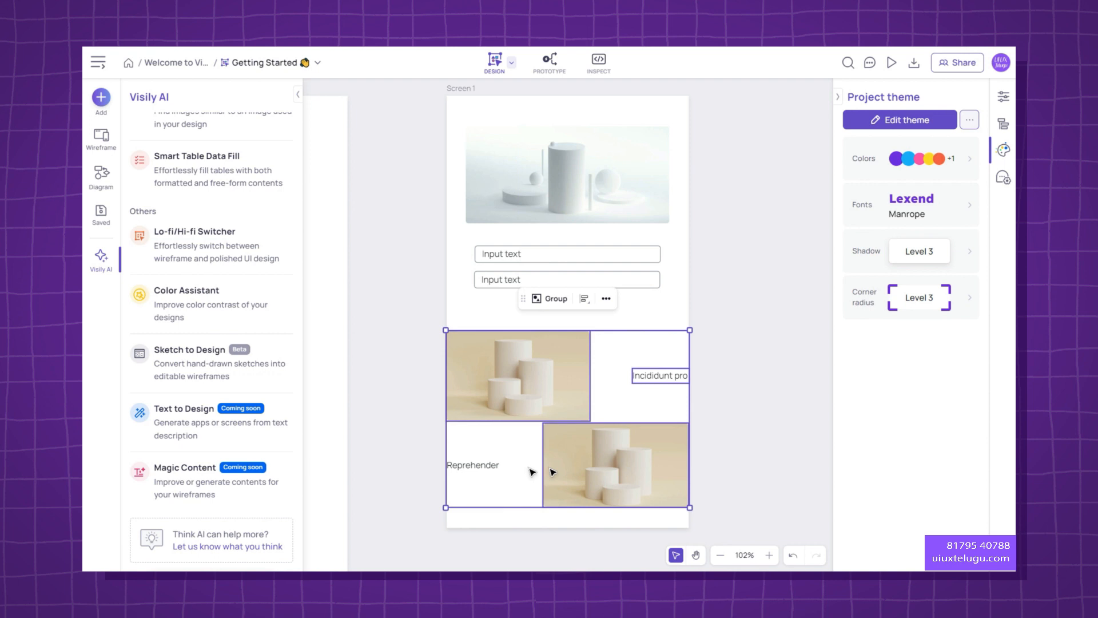
shift+click(483, 468)
drag(690, 330, 663, 338)
key(ctrl+z)
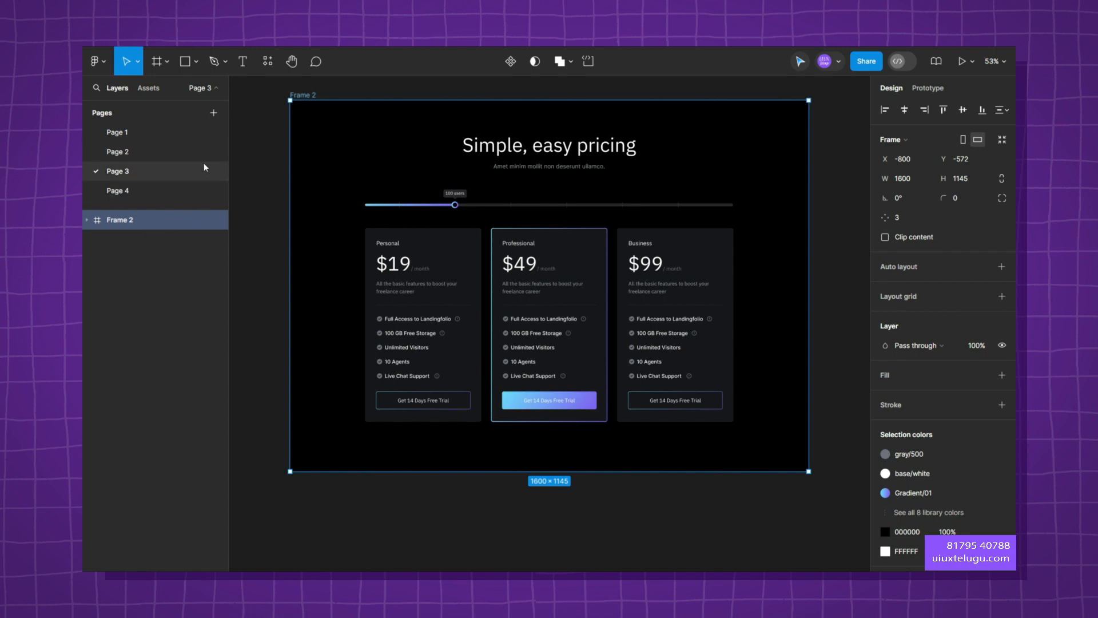
- In the Figma file, run AutoHTML | Components to Code on Frame 2, complete its introduction and confirm the conversion to HTML
click(268, 61)
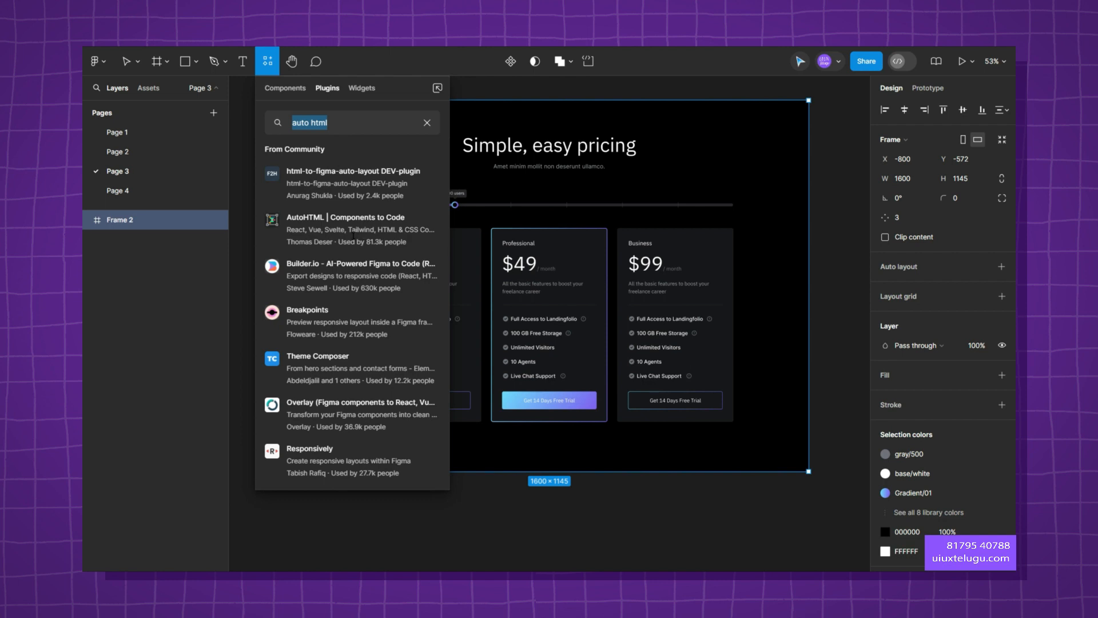
click(426, 234)
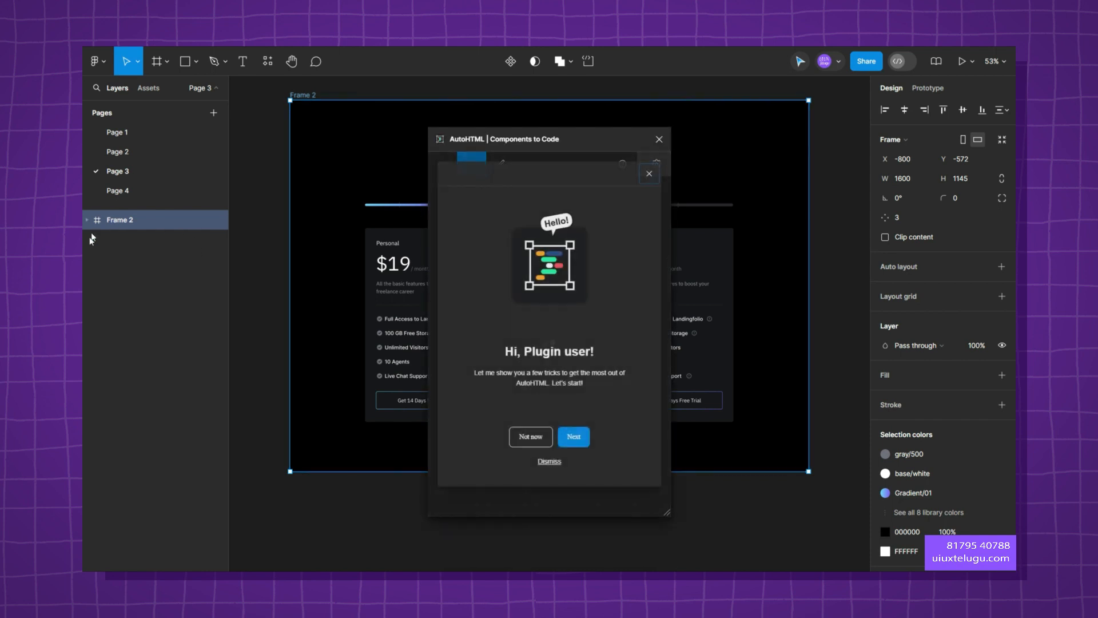
click(576, 438)
click(576, 439)
click(576, 438)
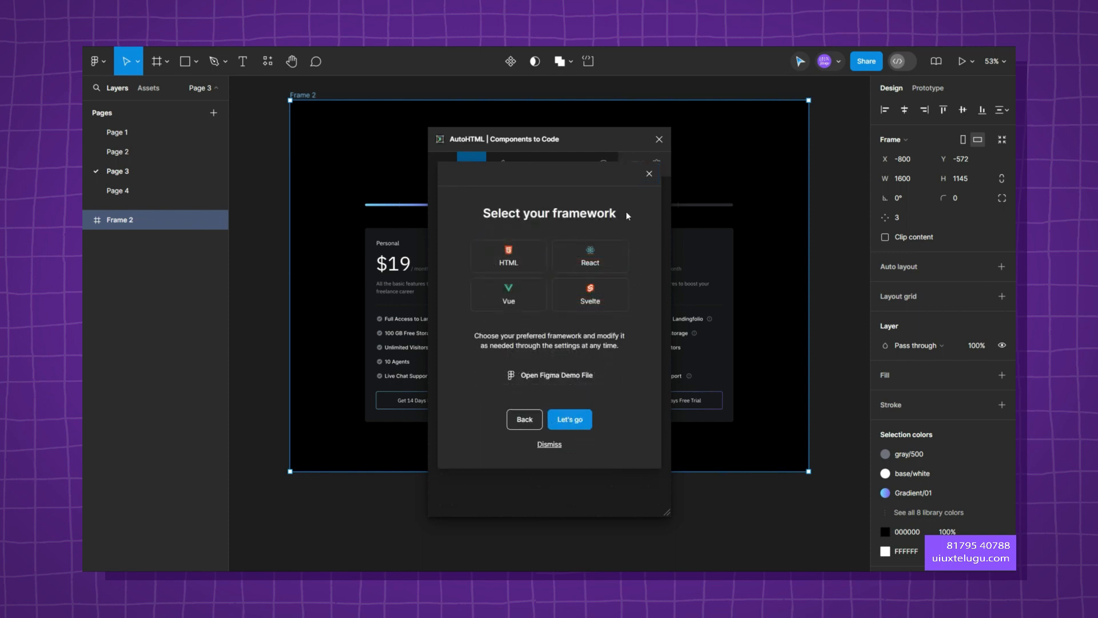
click(586, 421)
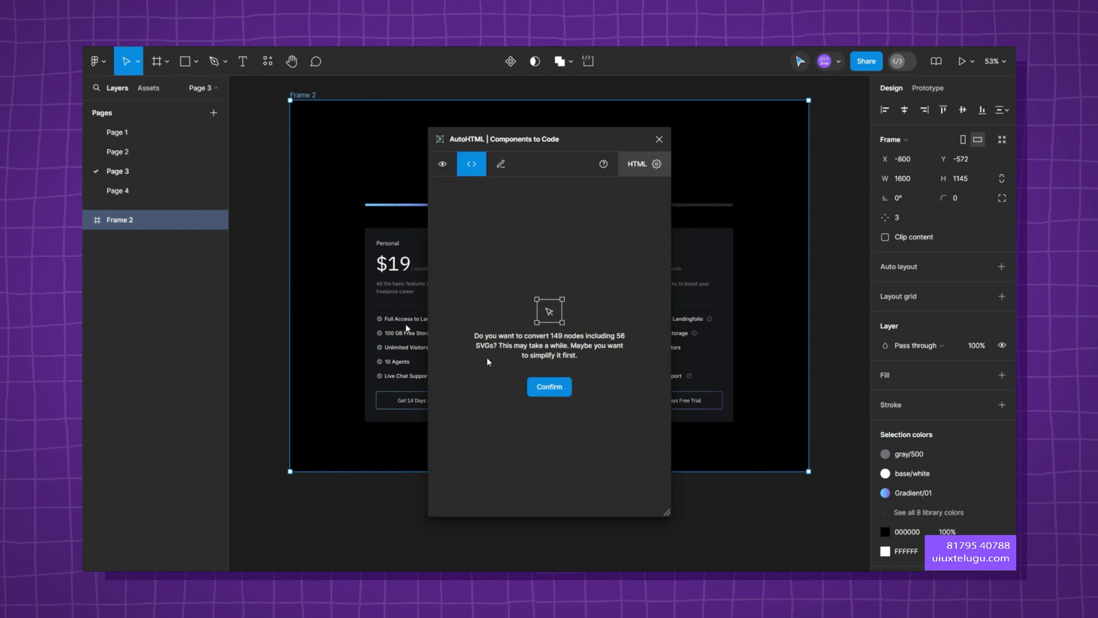
click(558, 391)
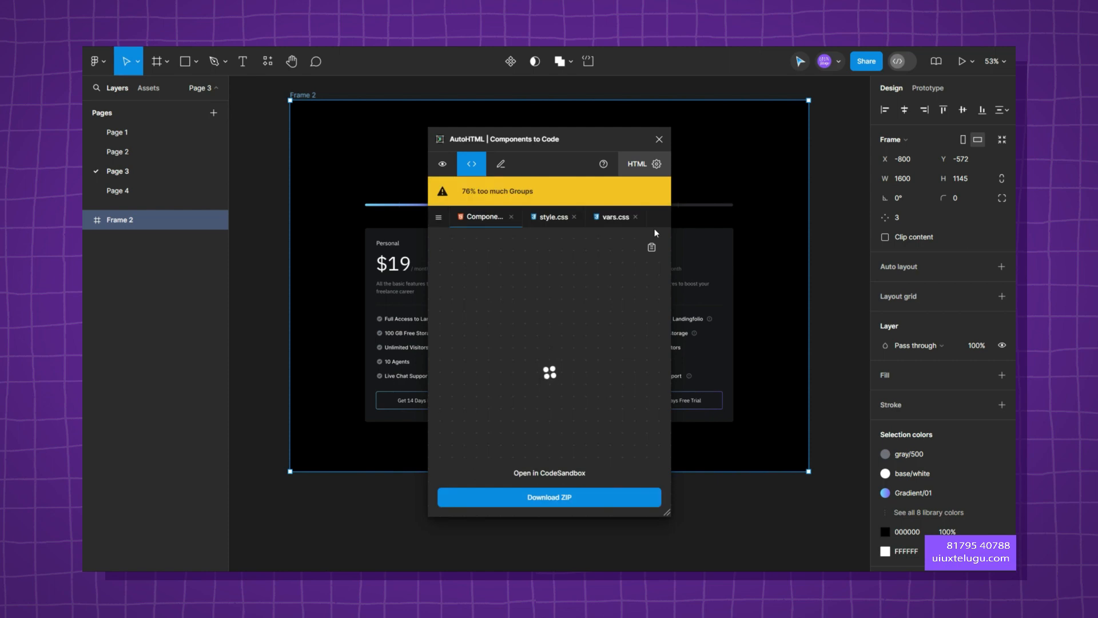
- Look over AutoHTML's framework and styling settings, and examine the generated HTML and style.css code
click(640, 164)
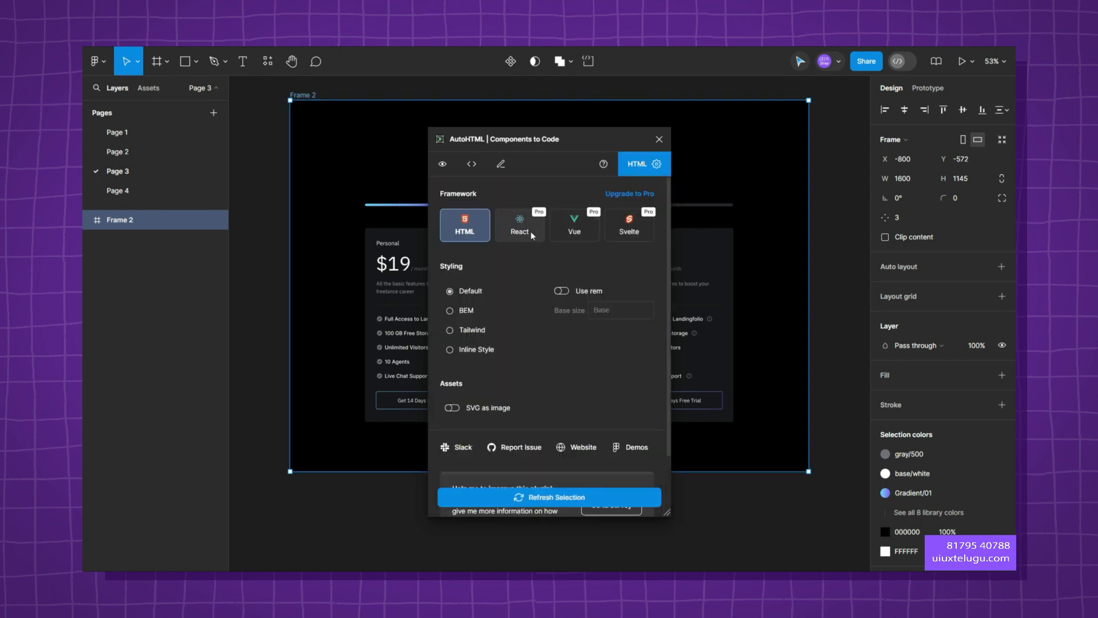
click(472, 165)
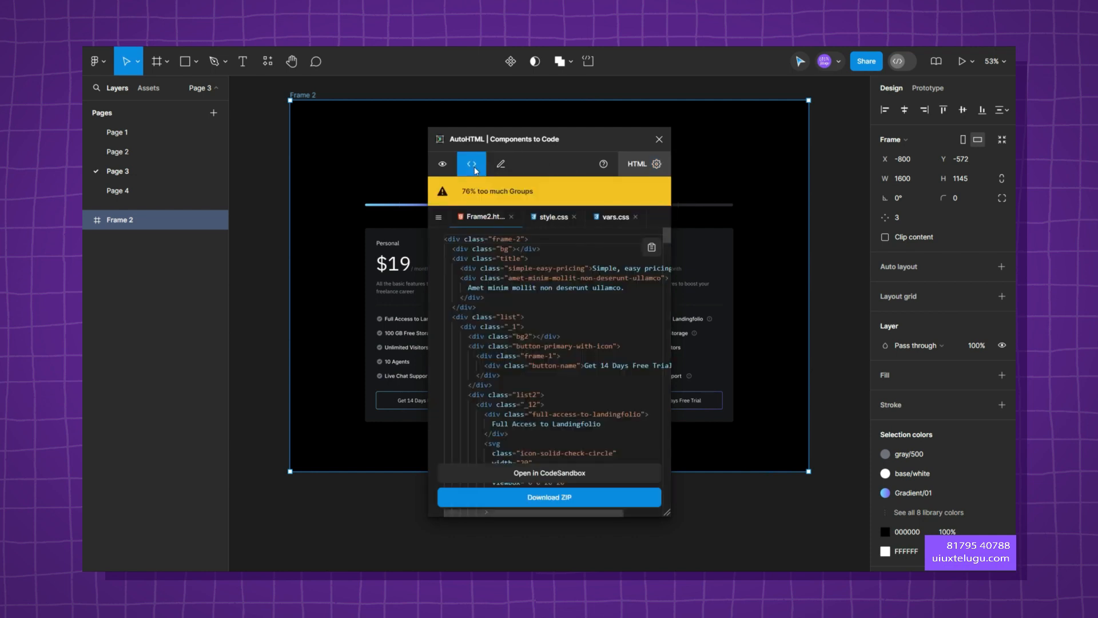
scroll(577, 355, down, 12)
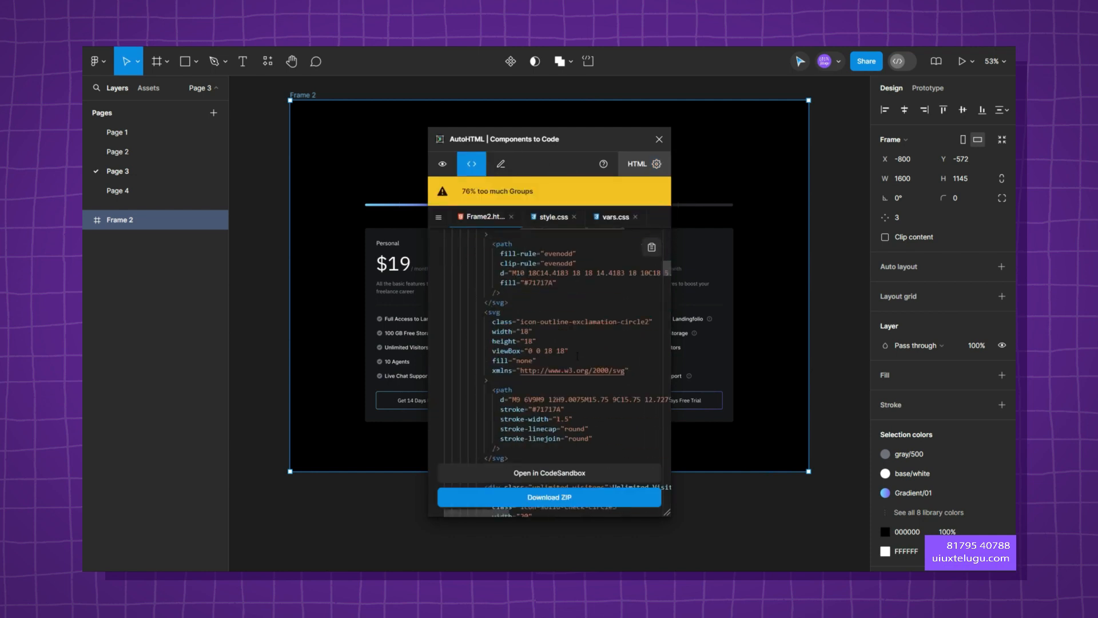
scroll(578, 356, down, 10)
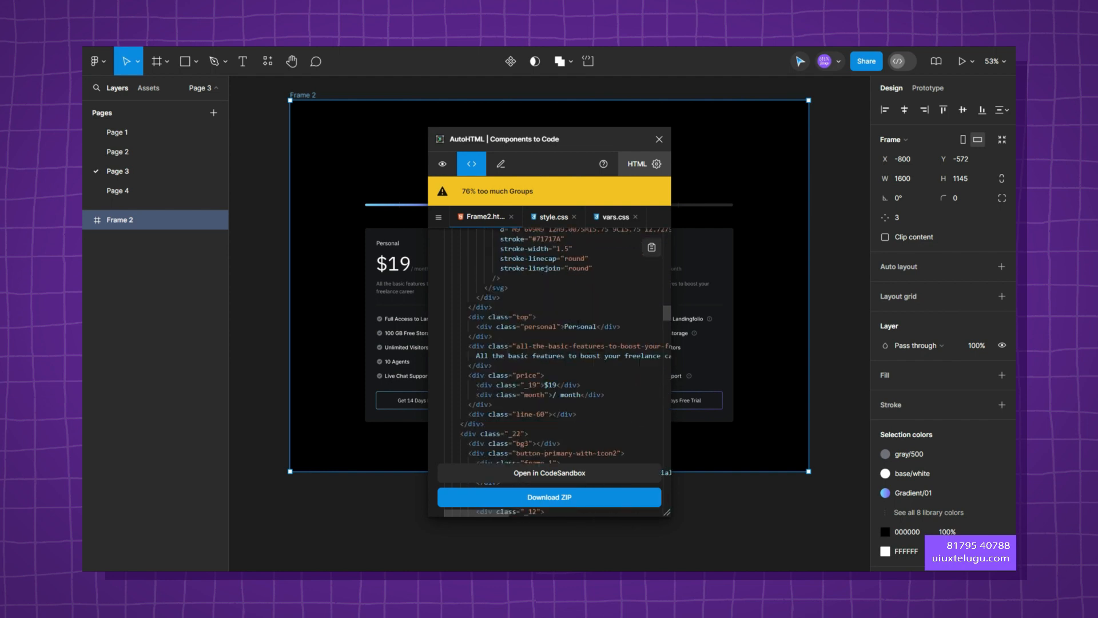
click(548, 216)
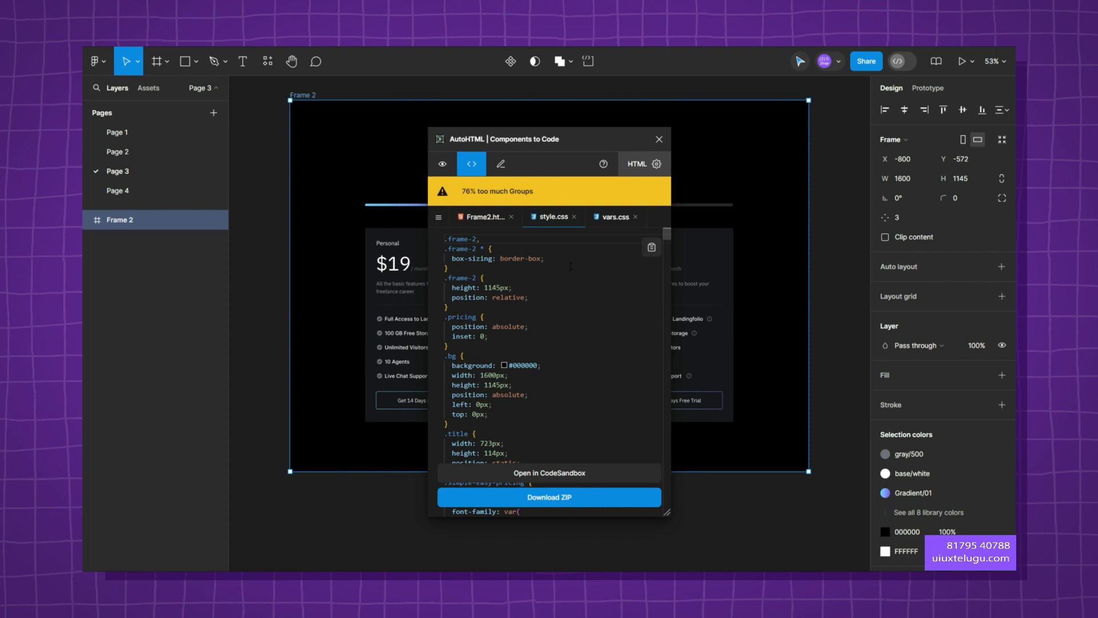
click(483, 216)
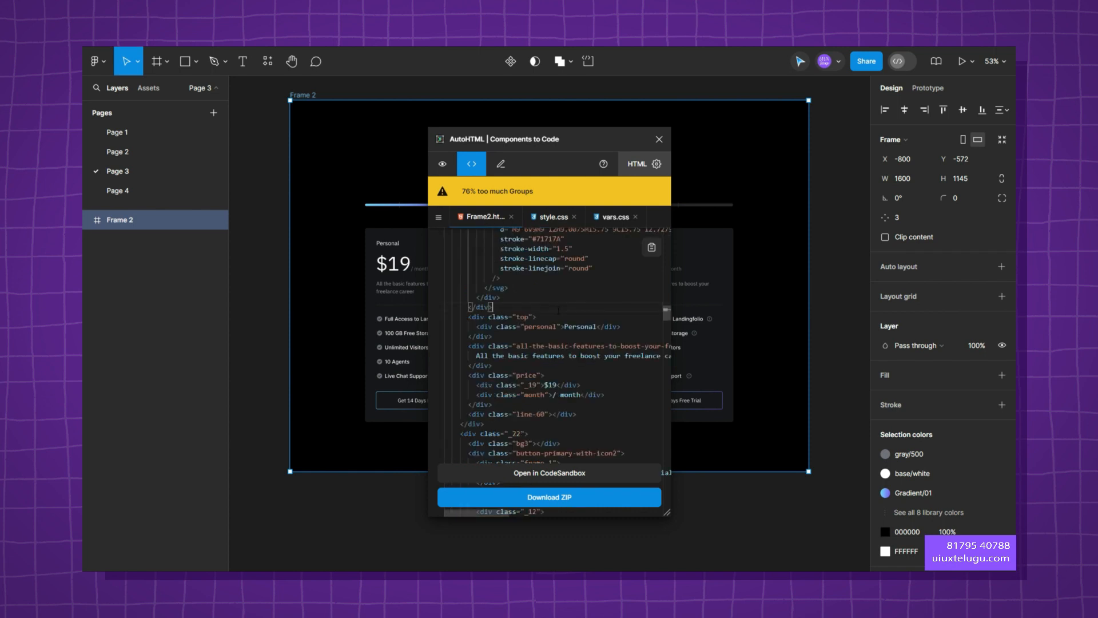
- Download the generated code as a ZIP and show the extracted autohtml-project files with larger icons
click(566, 502)
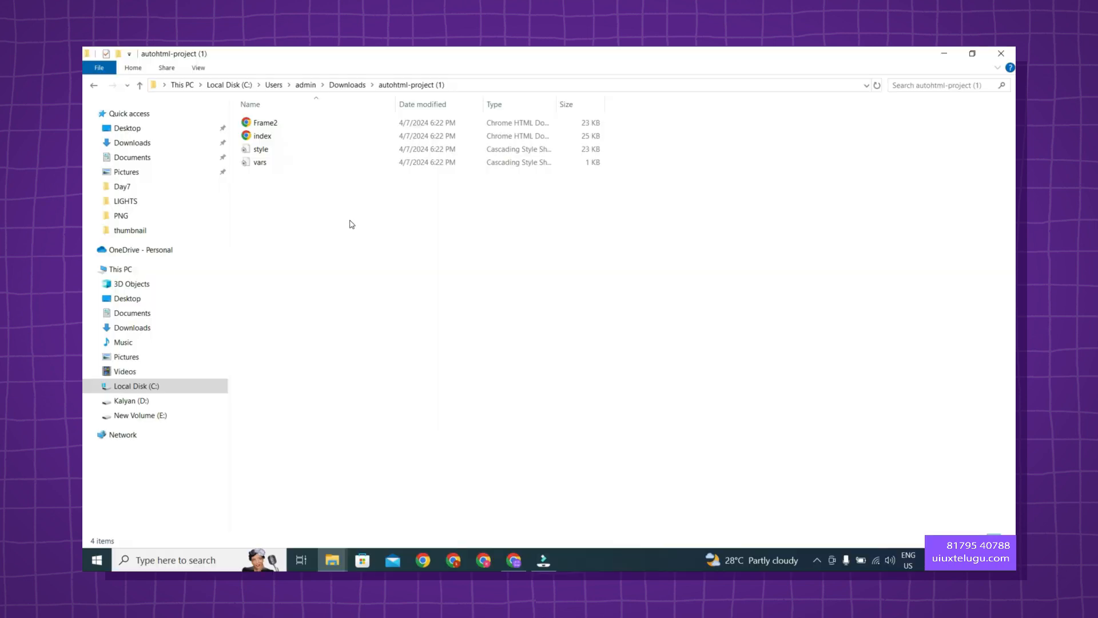
right_click(290, 201)
mouse_move(343, 210)
click(466, 210)
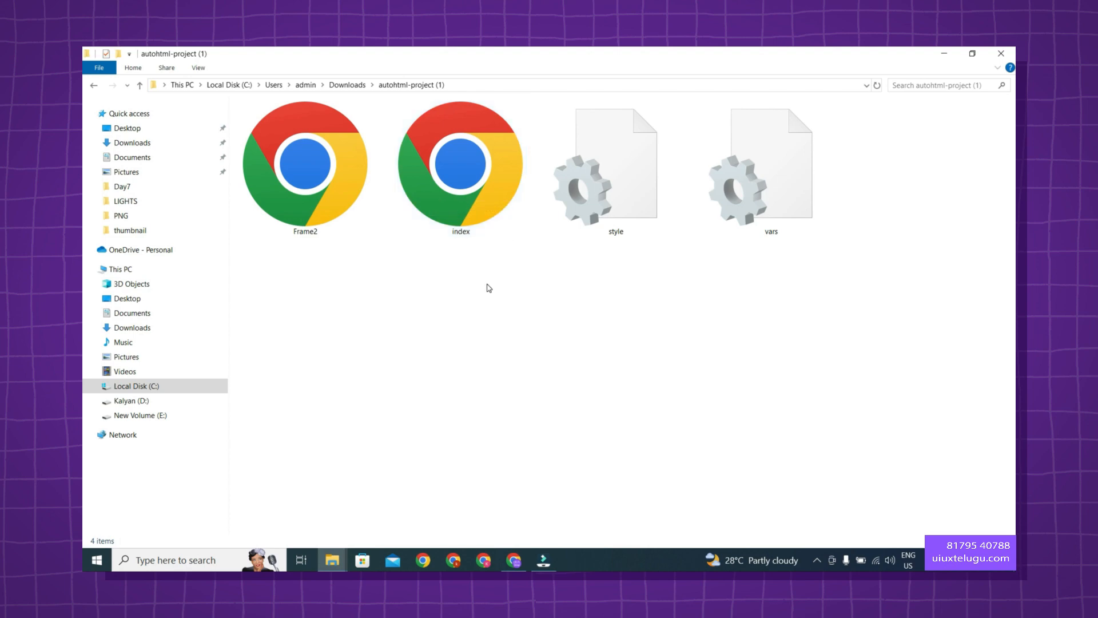
- Open the project's index file in the browser and look through the exported pricing page
double_click(445, 181)
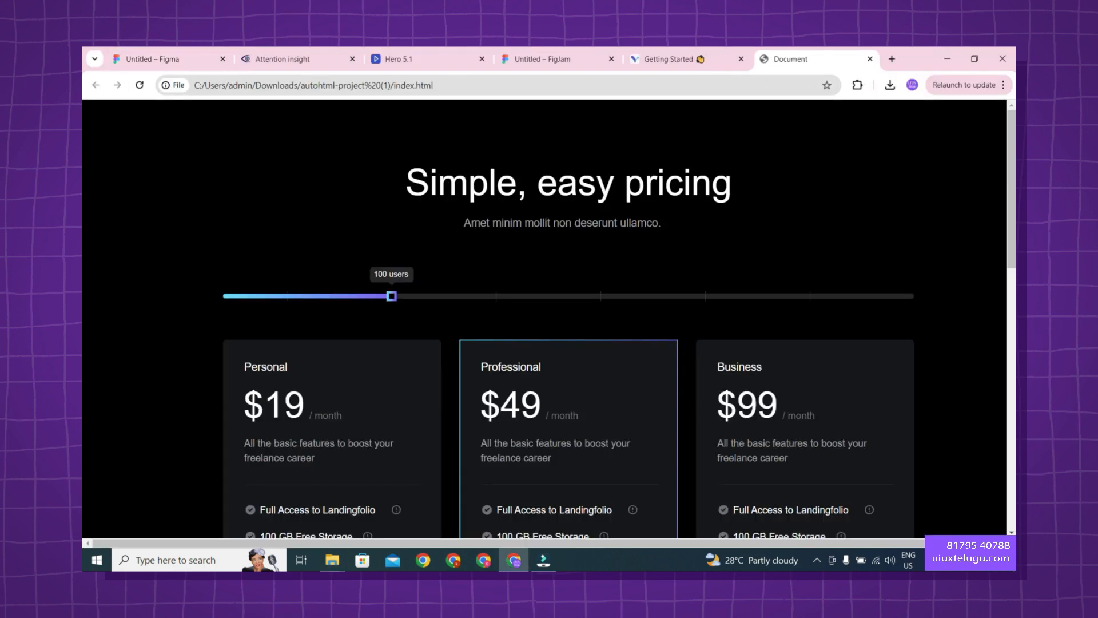
scroll(509, 263, down, 6)
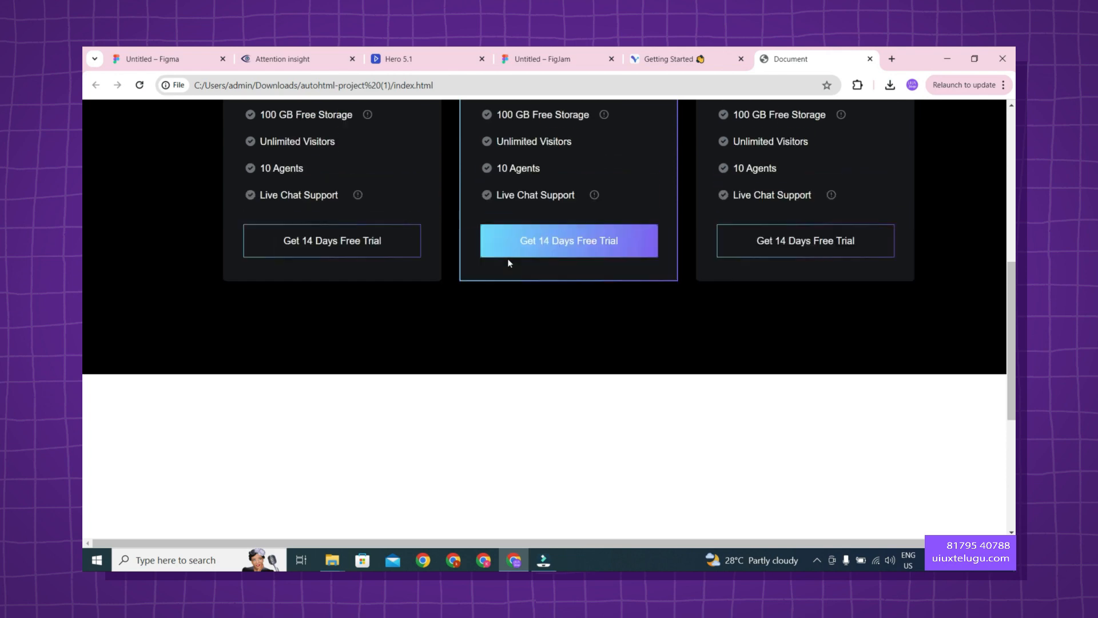
scroll(509, 263, up, 5)
scroll(509, 263, down, 3)
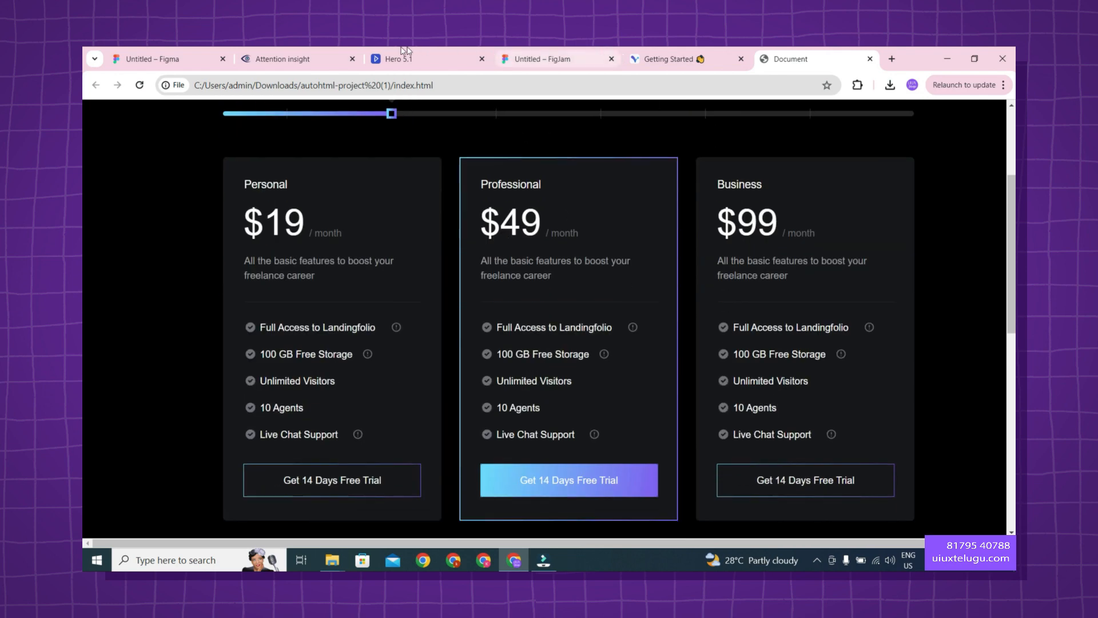
- Move the exported page's browser tab directly beside the Figma tab, and close the AutoHTML plugin
click(555, 57)
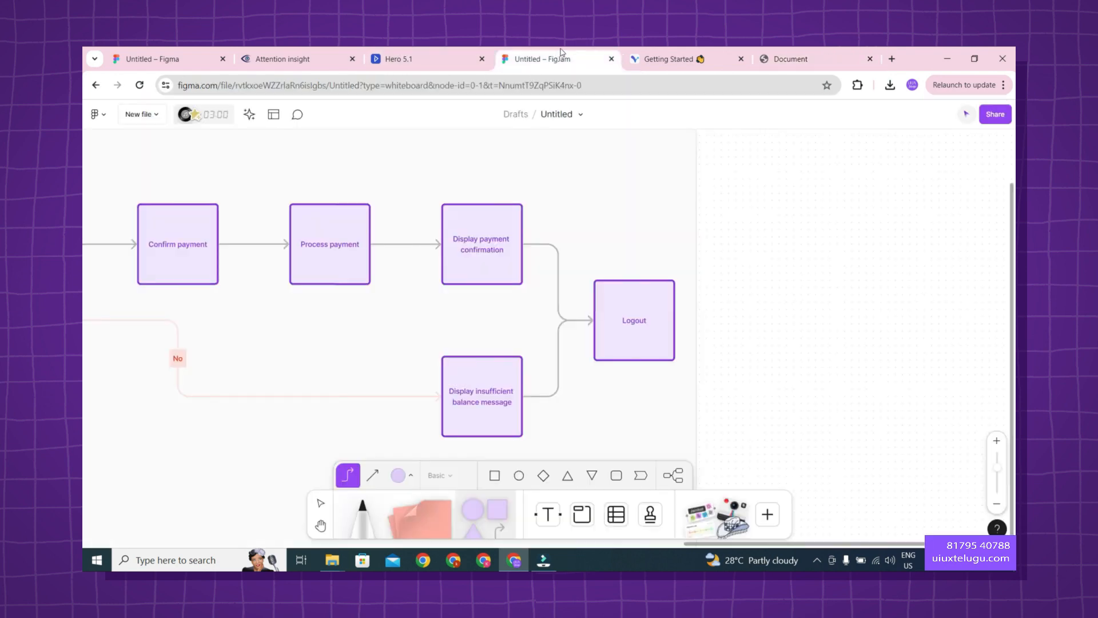
click(166, 59)
drag(815, 51, 289, 58)
click(166, 59)
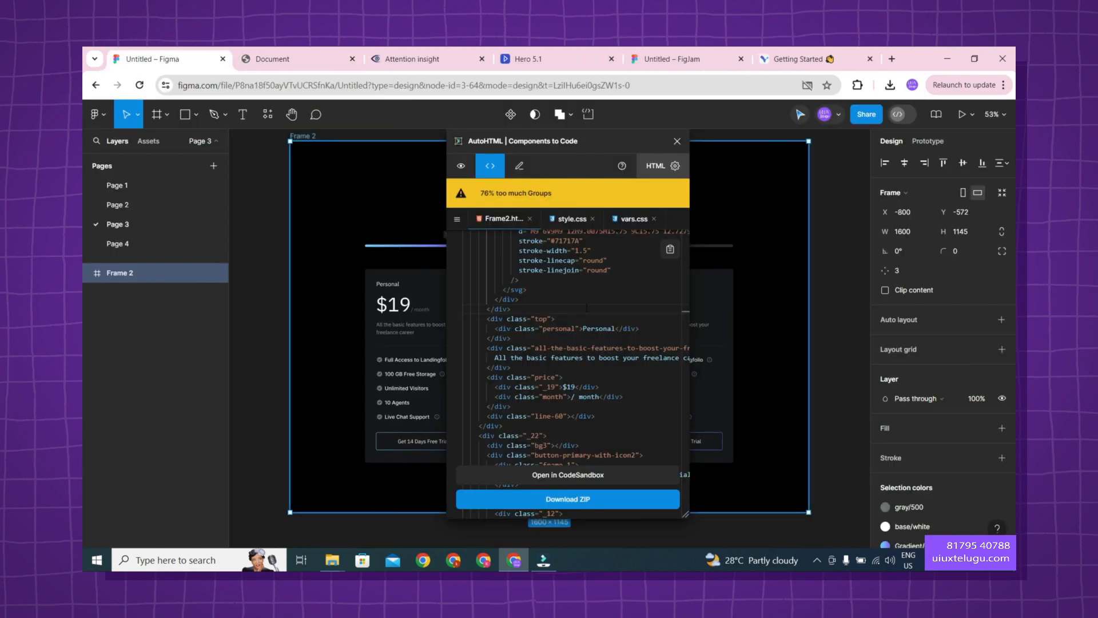
click(677, 140)
- Compare the exported pricing page in the browser with the original Frame 2 design in Figma
click(273, 58)
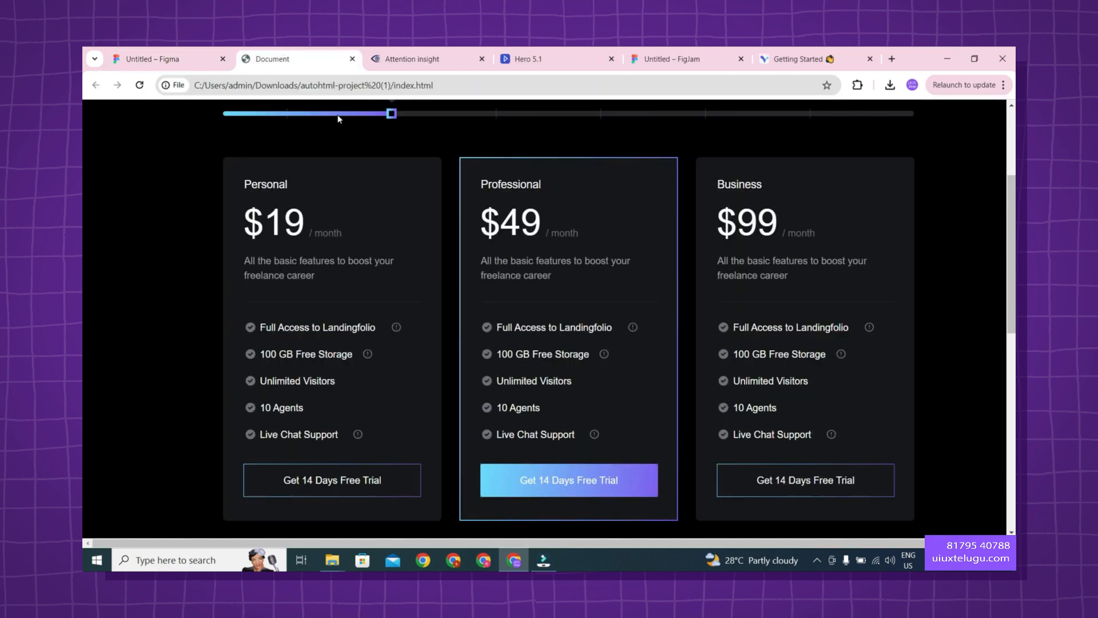
scroll(516, 345, down, 10)
scroll(516, 345, up, 8)
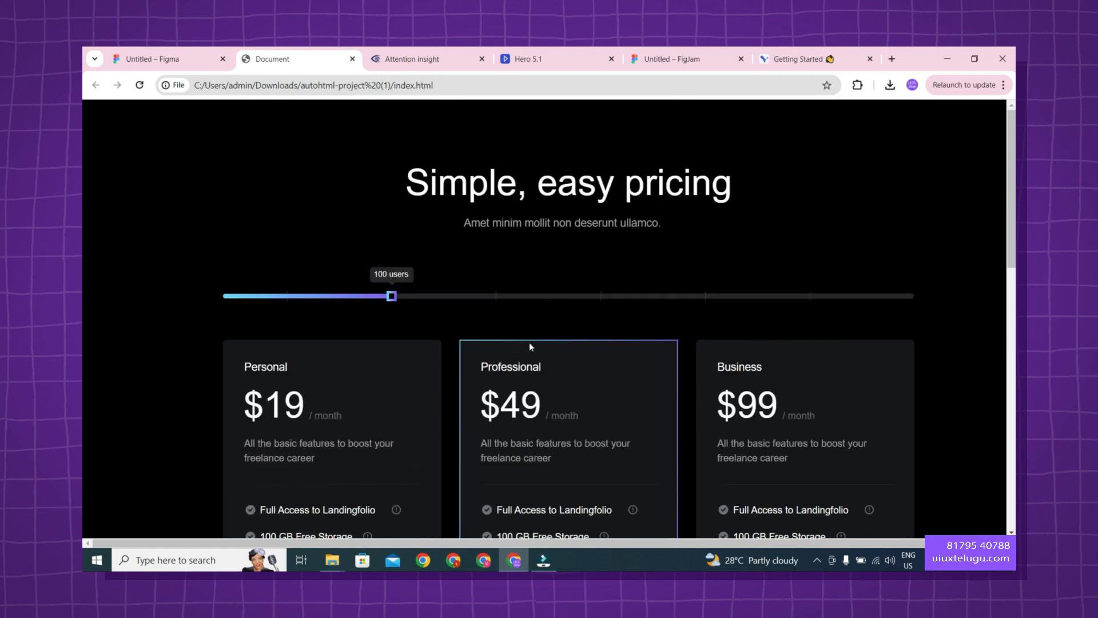
click(166, 58)
click(286, 59)
scroll(454, 252, down, 10)
scroll(438, 259, up, 3)
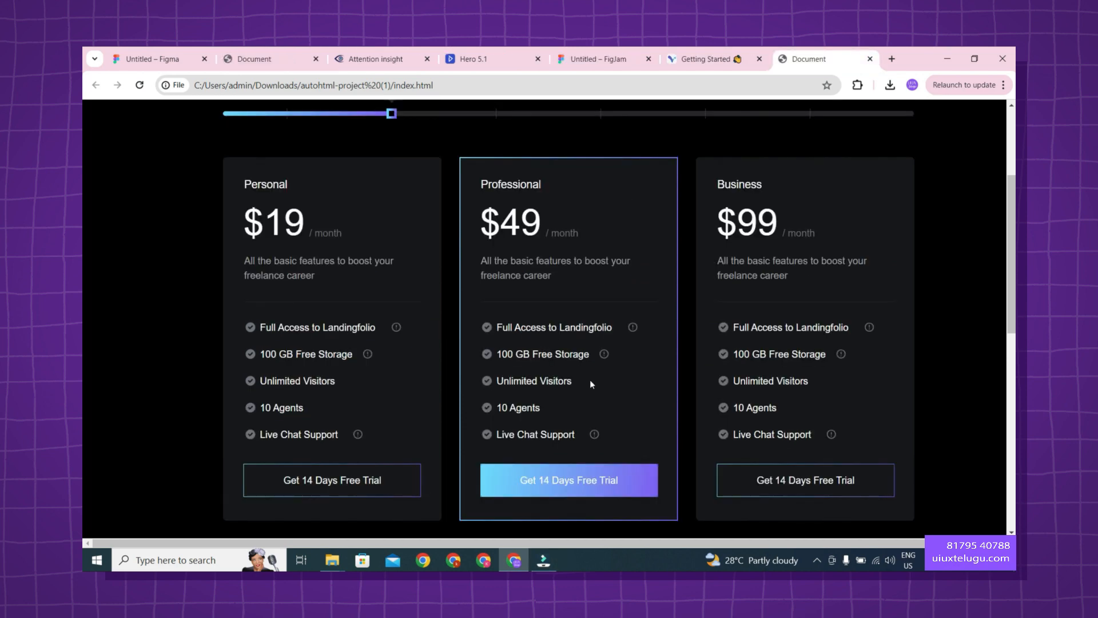
- Return to the Figma file, search the plugins for "frontitude", and close all other browser tabs
click(166, 58)
click(269, 116)
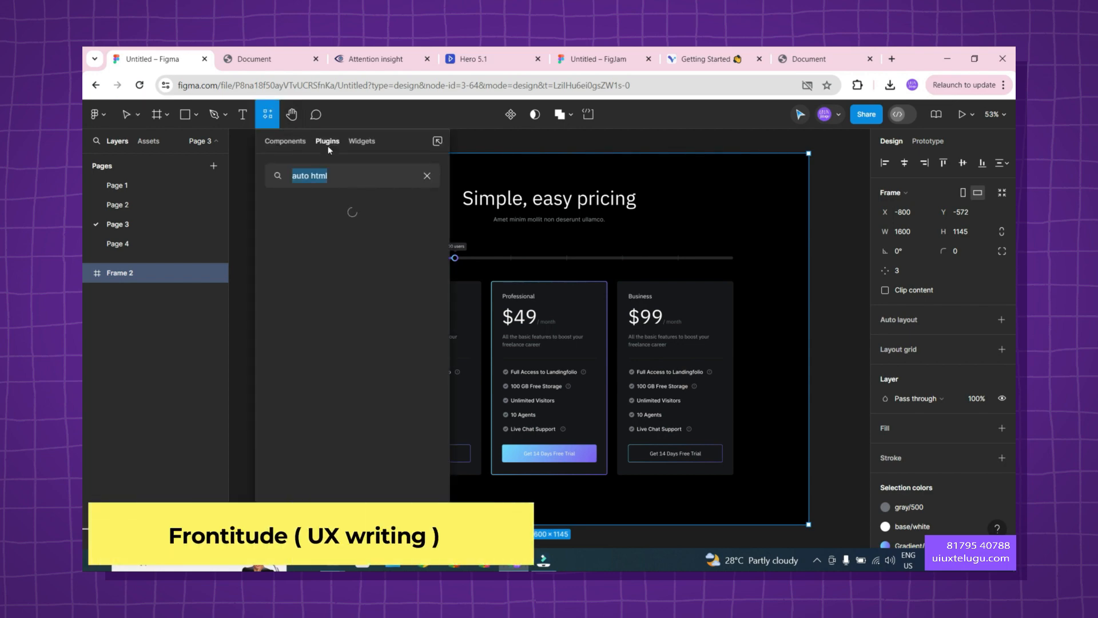
text(fron)
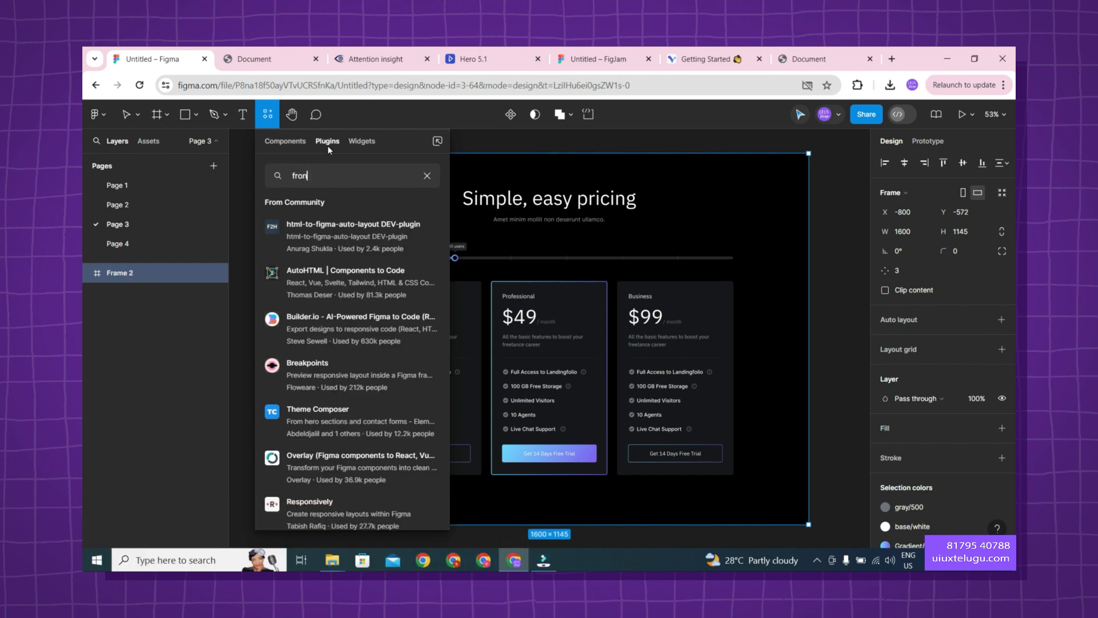
text(titude)
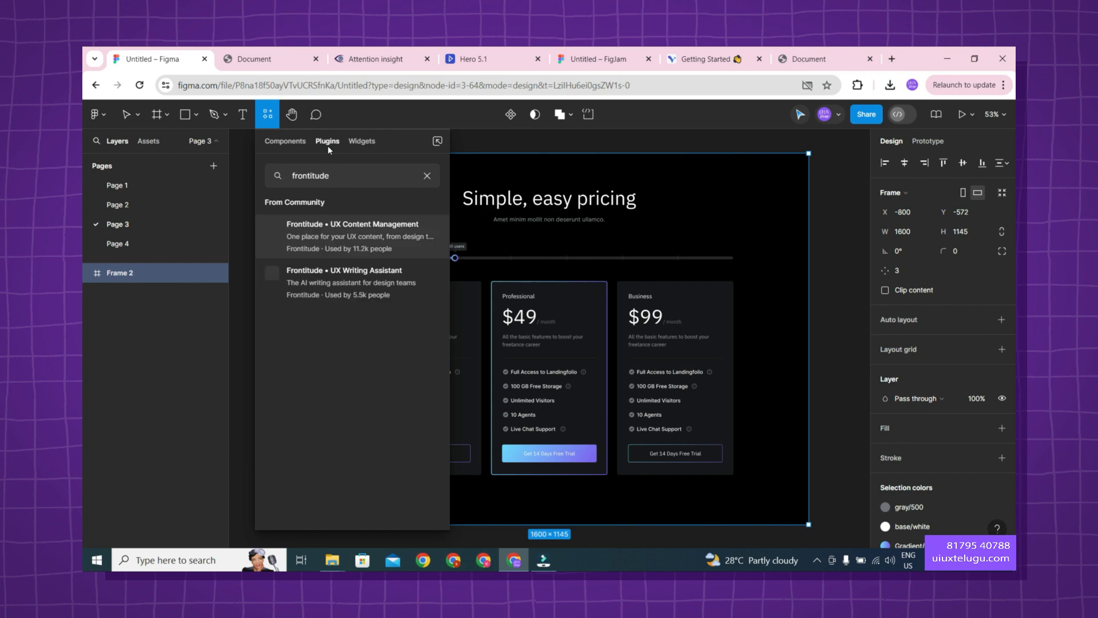
right_click(171, 64)
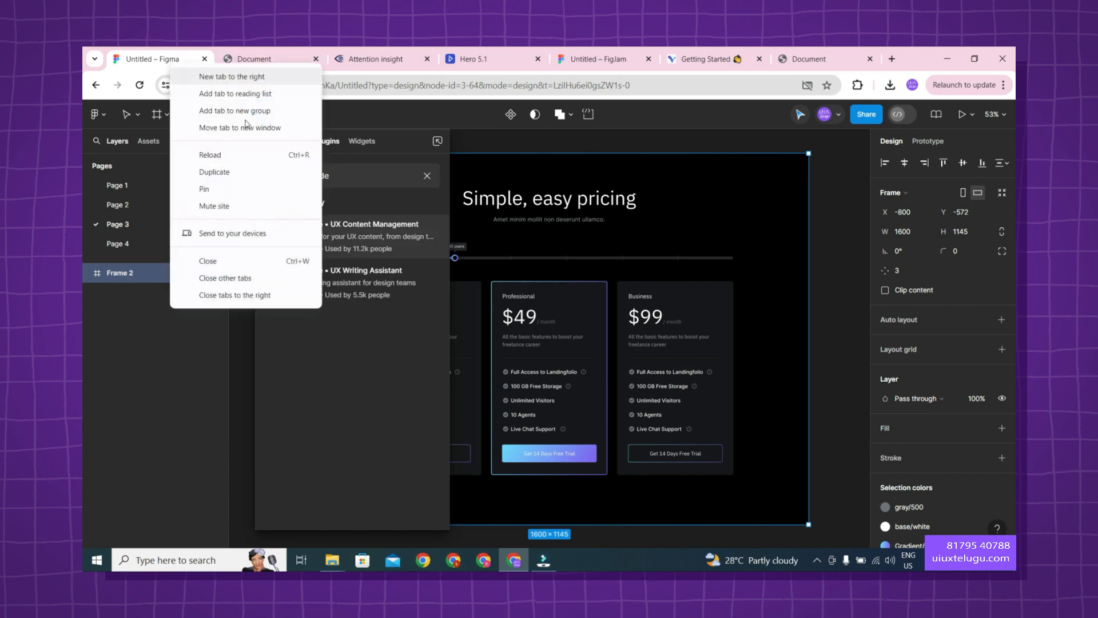
click(241, 278)
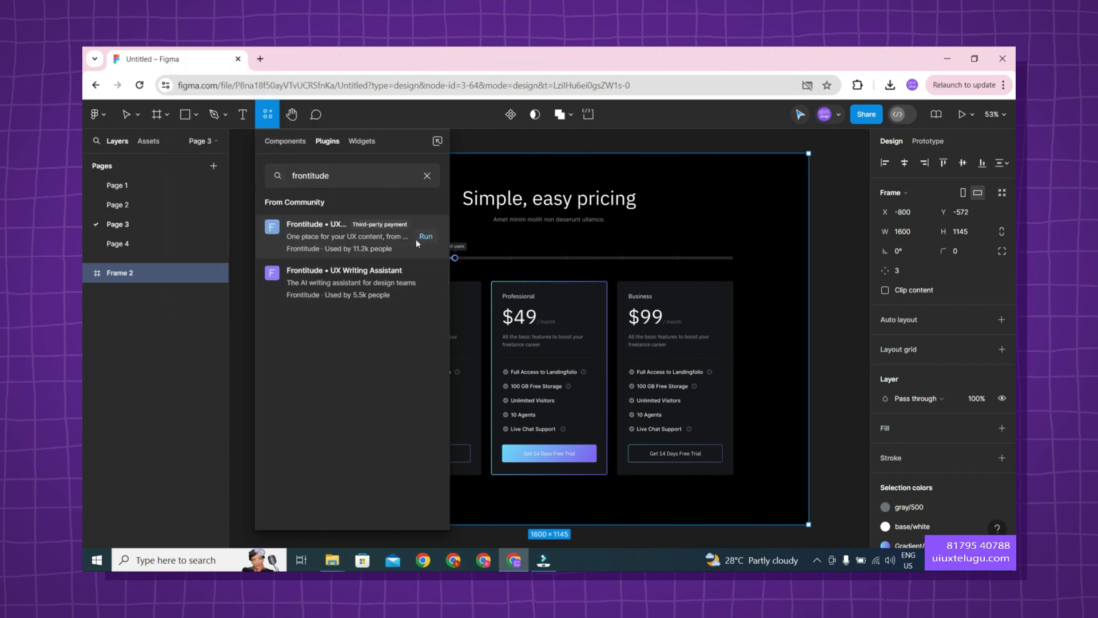
- Run the Frontitude UX Writing Assistant plugin, sign in with Google, and return to the Figma file
click(386, 286)
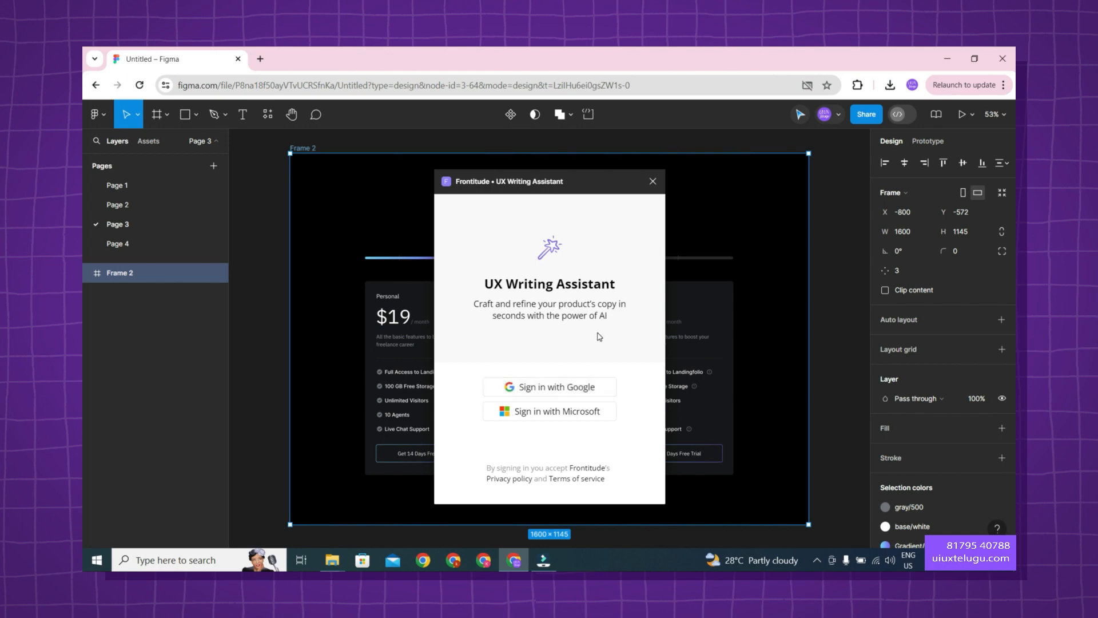
click(575, 385)
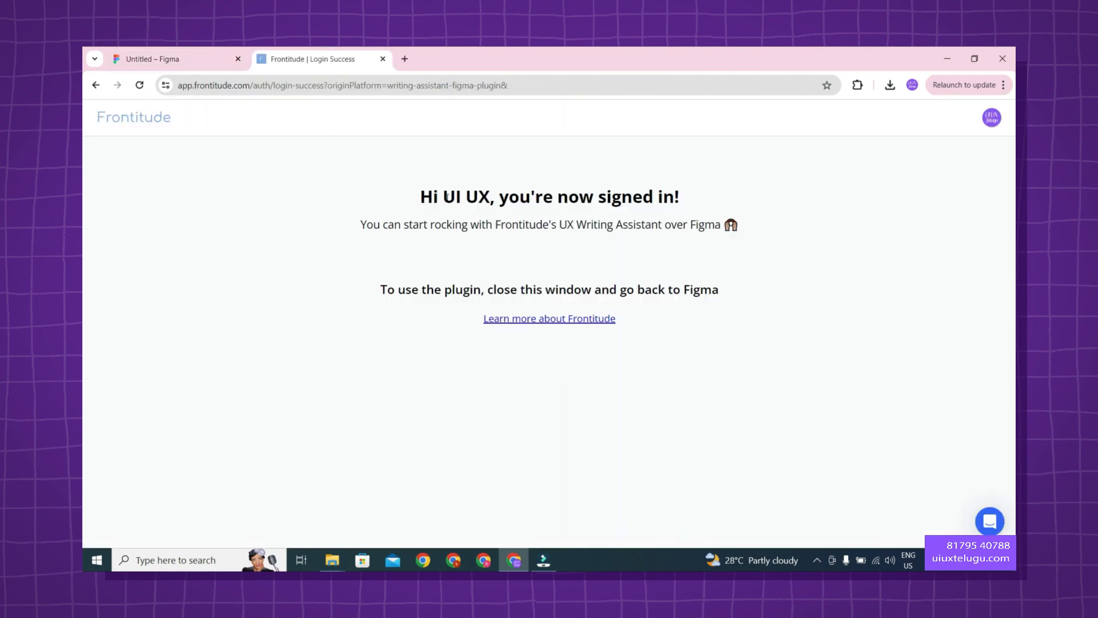
click(132, 53)
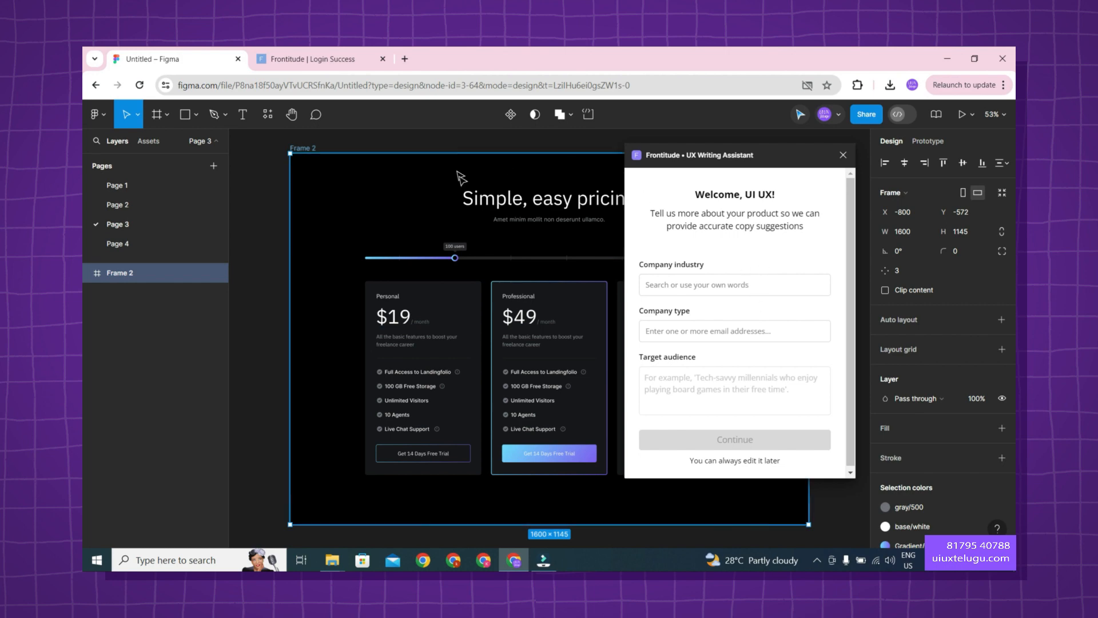
- Select the "Simple, easy pricing" heading text layer in Frame 2
scroll(458, 193, right, 4)
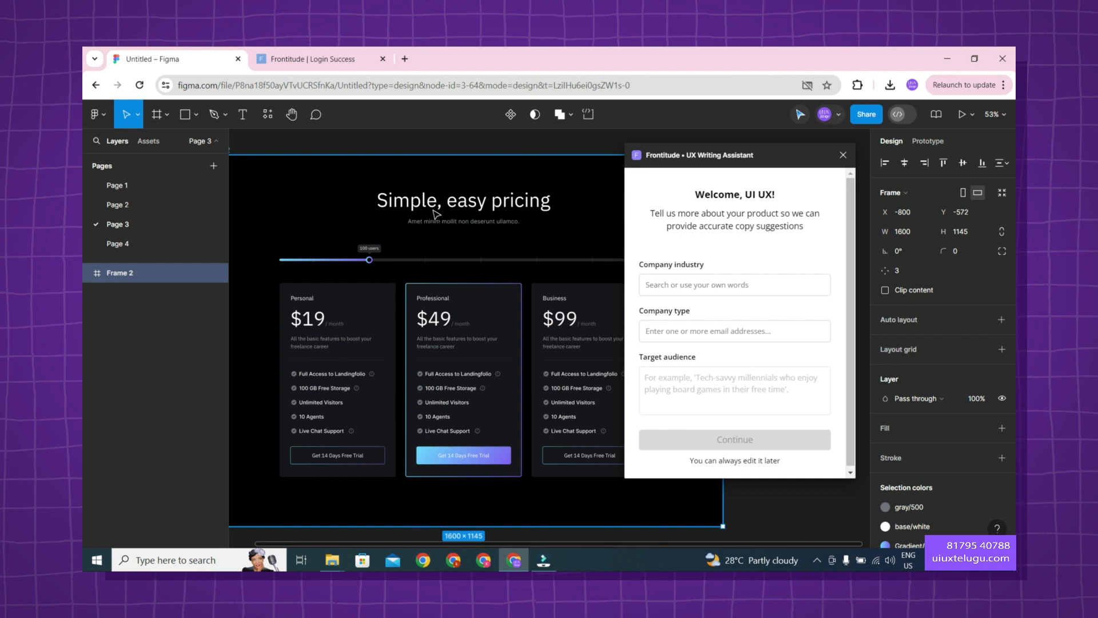
click(436, 213)
double_click(436, 214)
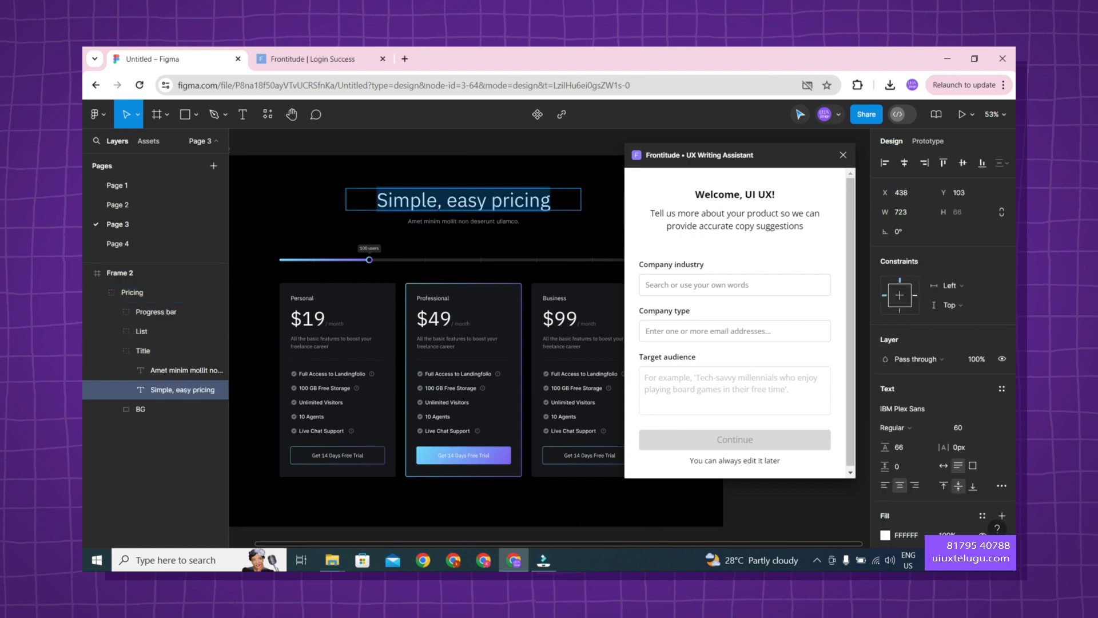
key(Escape)
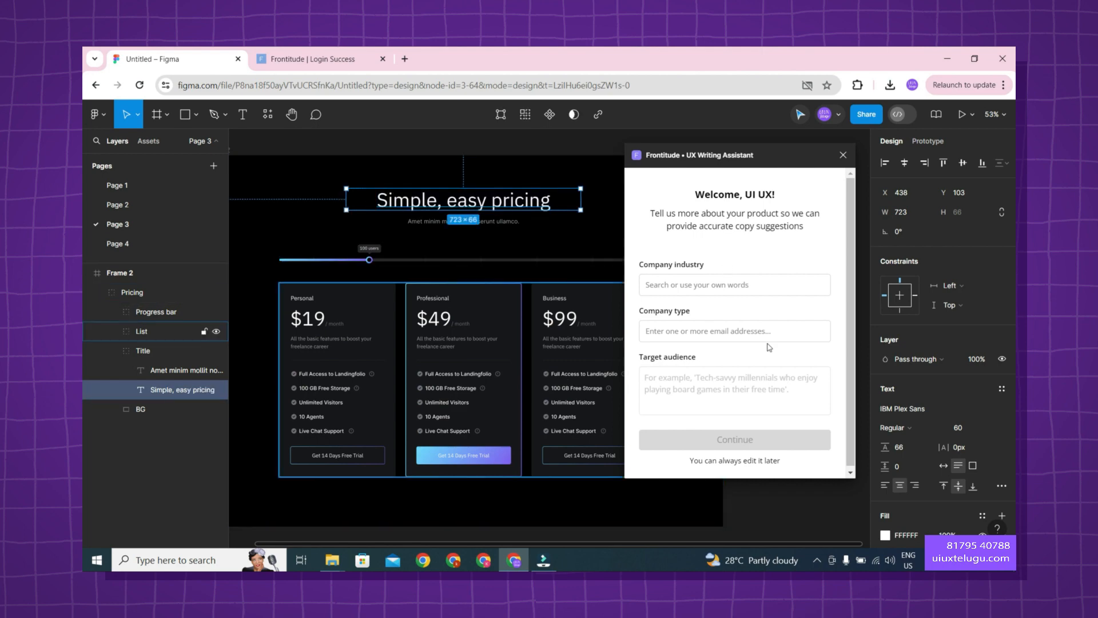
- Complete the assistant's product setup with company industry Car manufacturers and company type B2B, leaving the target audience blank
click(690, 286)
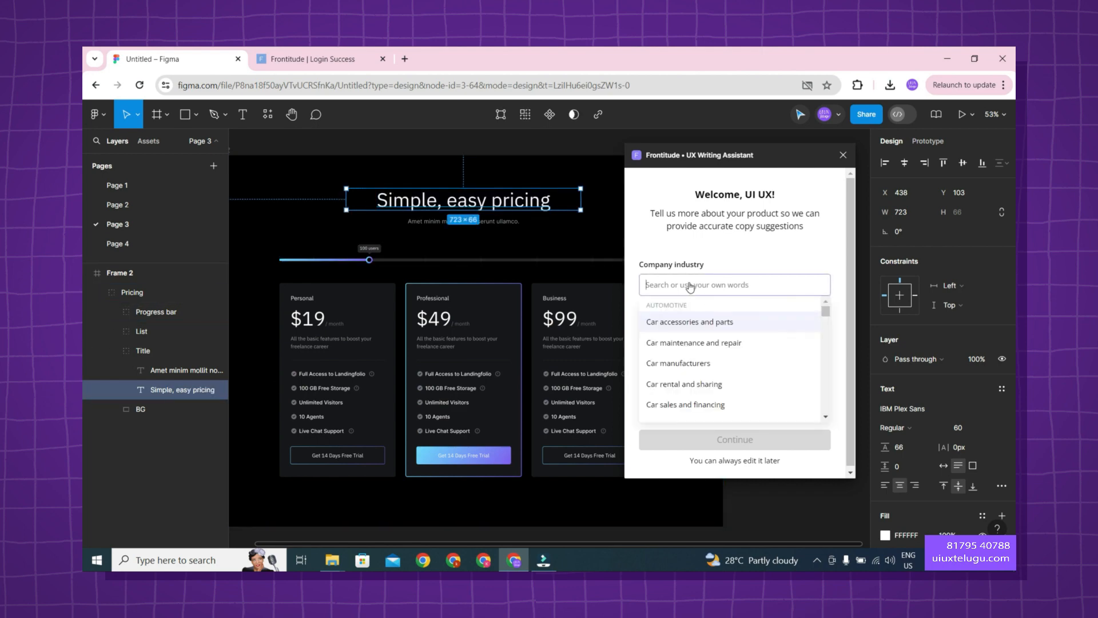
click(718, 363)
click(715, 331)
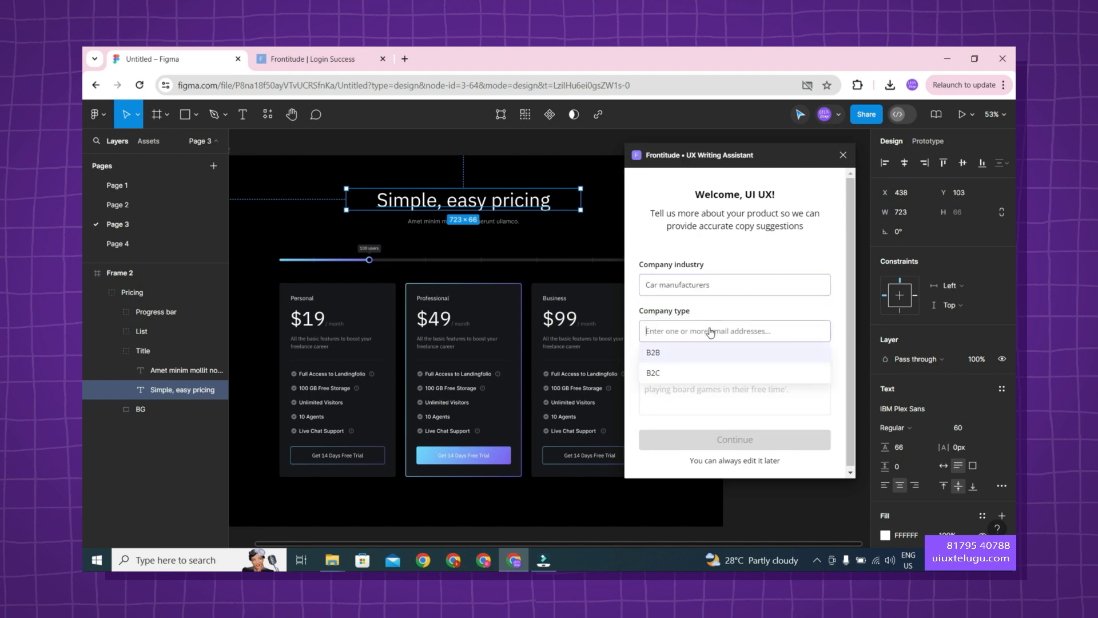
click(701, 352)
click(704, 391)
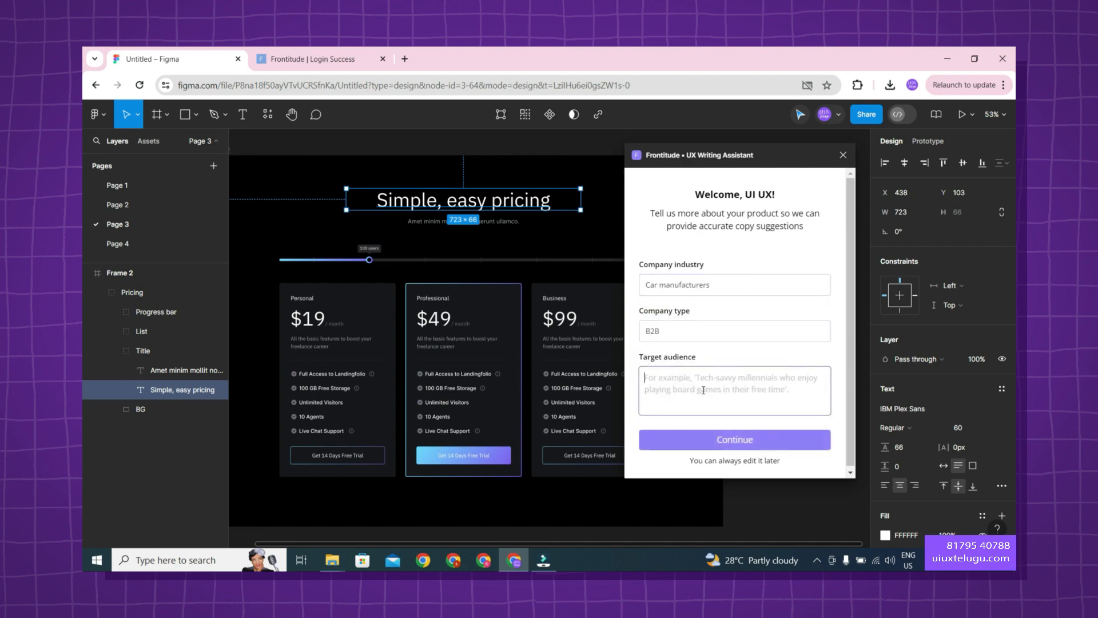
click(735, 444)
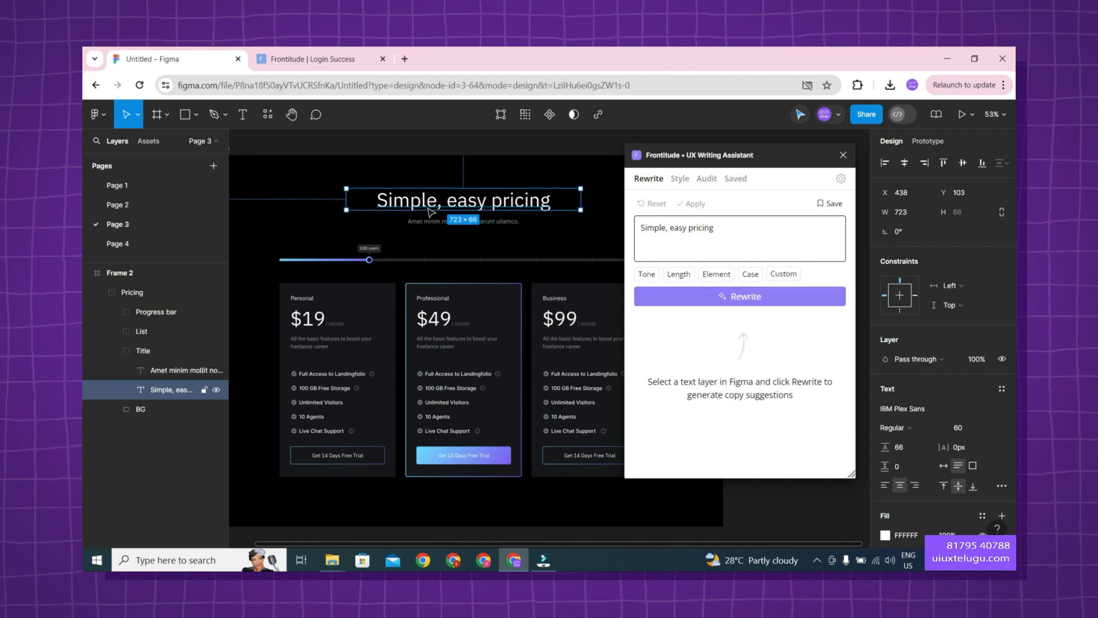
- Generate rewrite suggestions for the selected heading, apply "Clear, easy pricing", and close the writing assistant
click(750, 298)
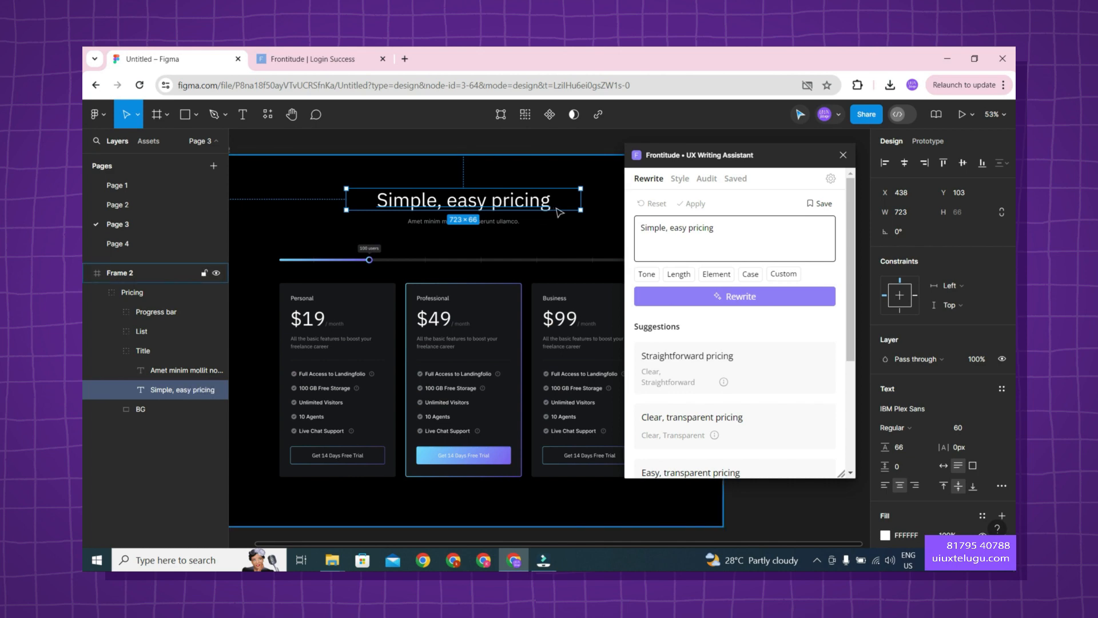
scroll(780, 376, down, 3)
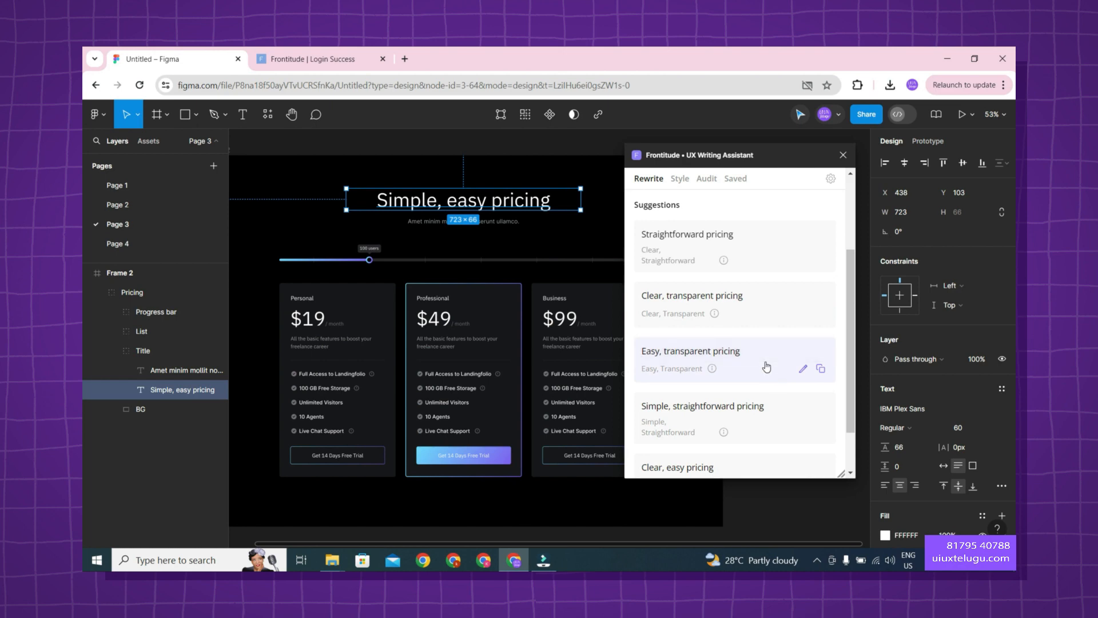
mouse_move(745, 323)
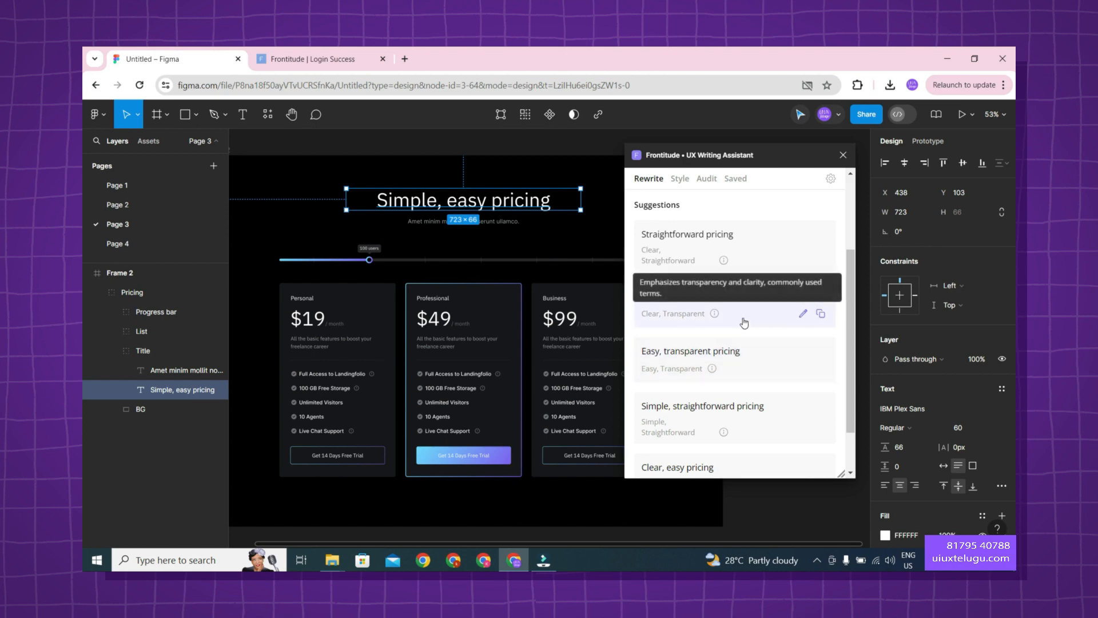
scroll(744, 322, down, 1)
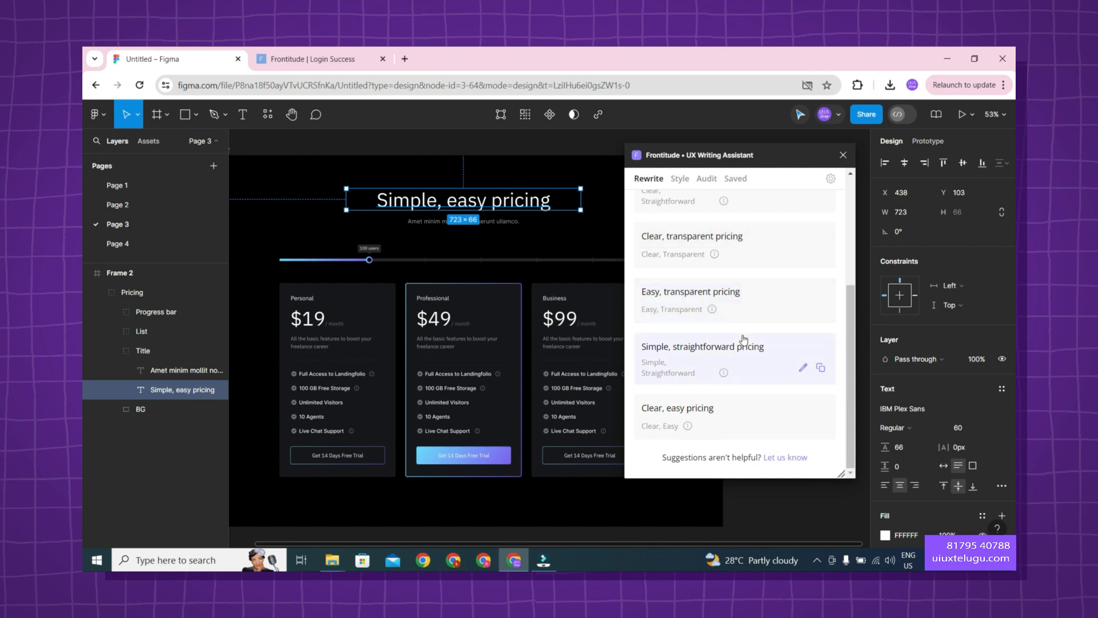
click(728, 428)
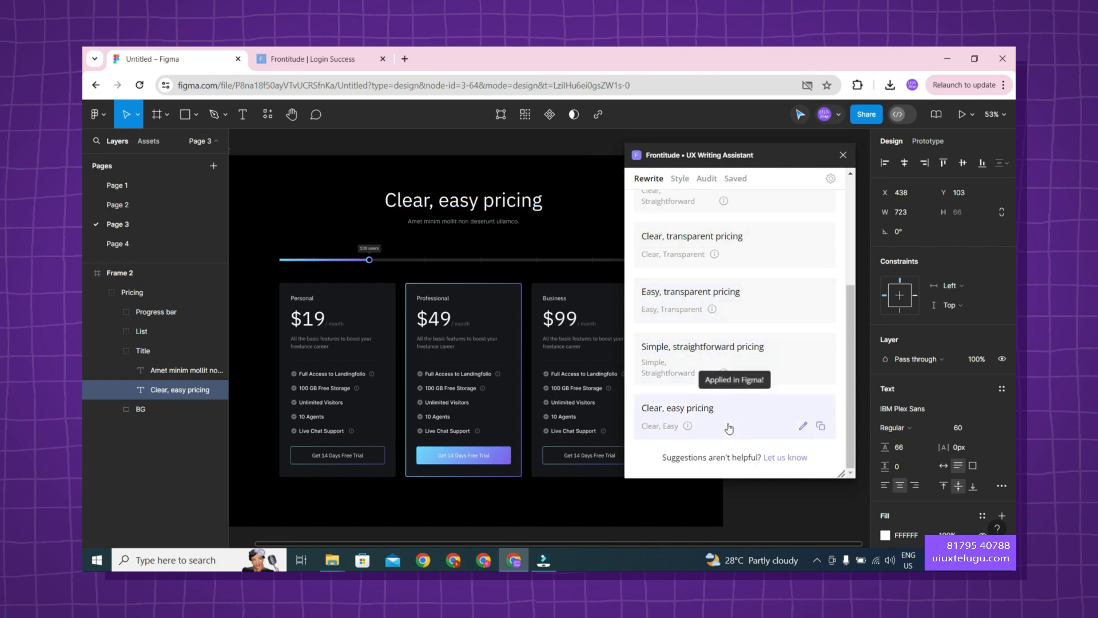
click(844, 155)
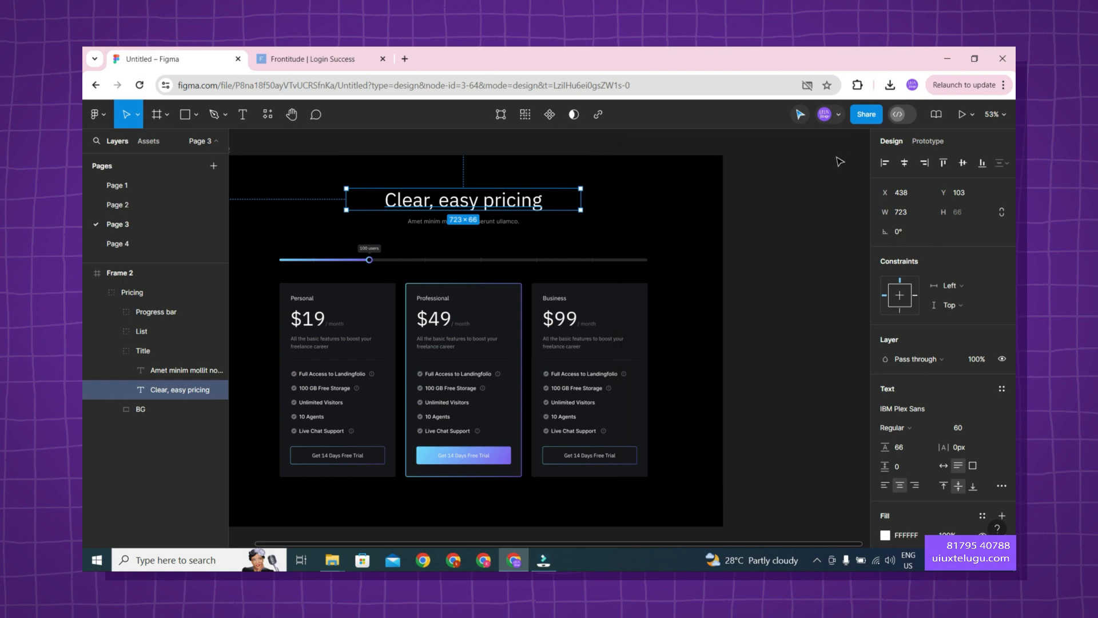